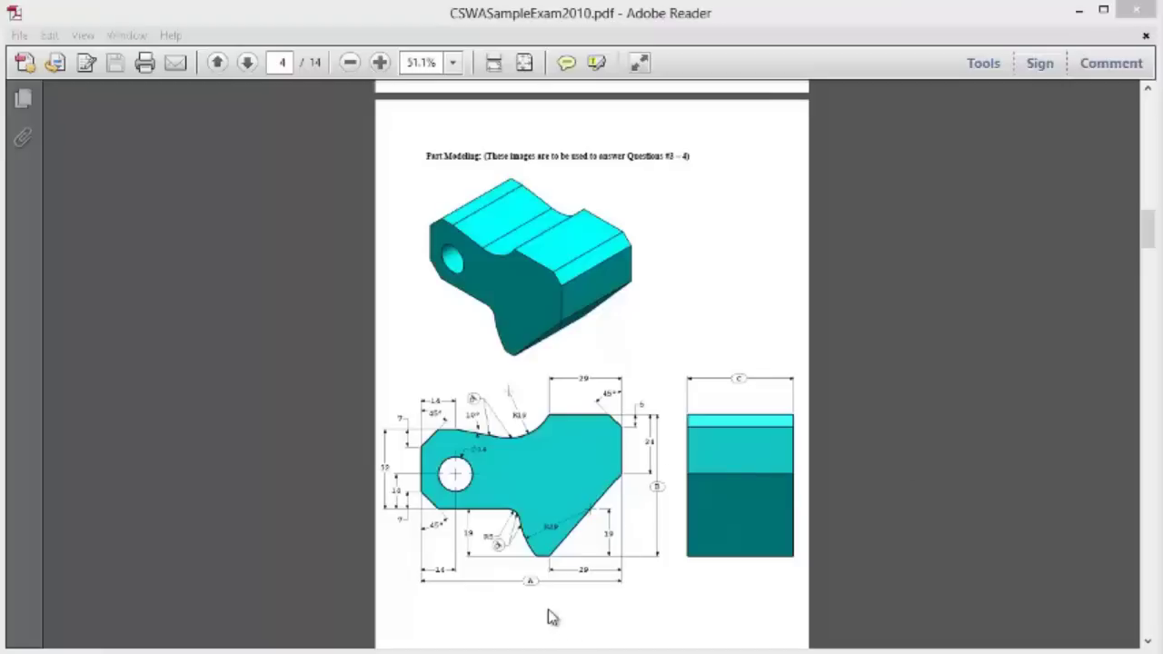
Step: Enlarge the exam PDF to 75% and examine the dimensioned front and side views of the part
{"action": "left_click", "coordinate": [543, 621]}
{"action": "scroll", "coordinate": [532, 621], "scroll_direction": "up", "scroll_amount": 1, "text": "ctrl"}
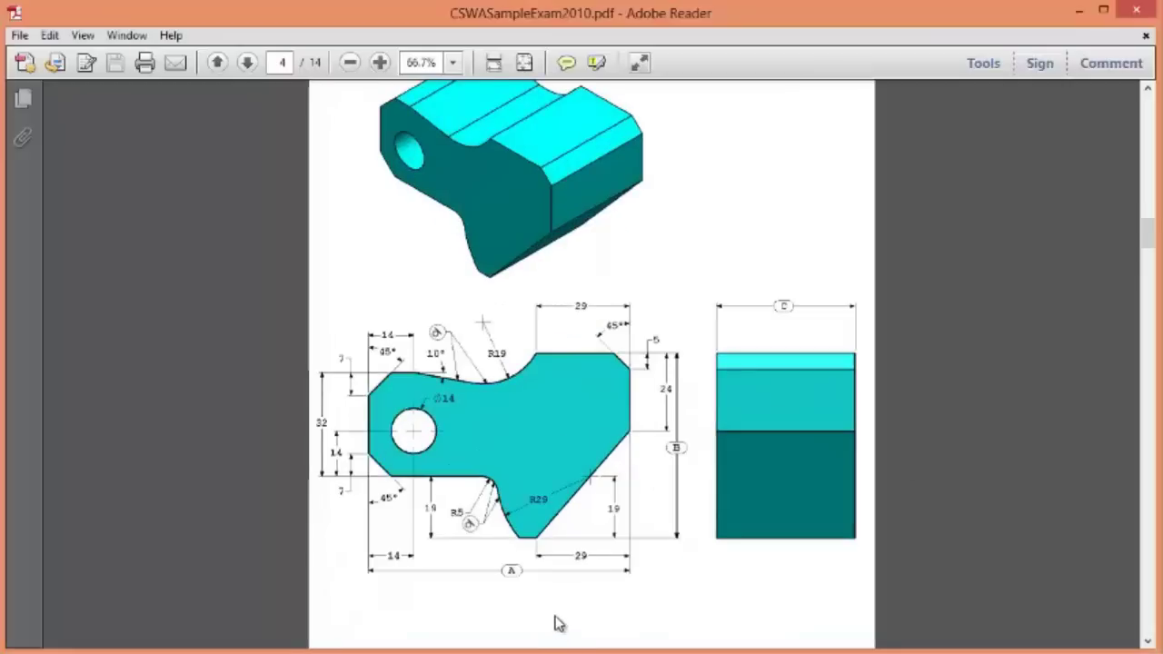
{"action": "scroll", "coordinate": [558, 623], "scroll_direction": "up", "scroll_amount": 1, "text": "ctrl"}
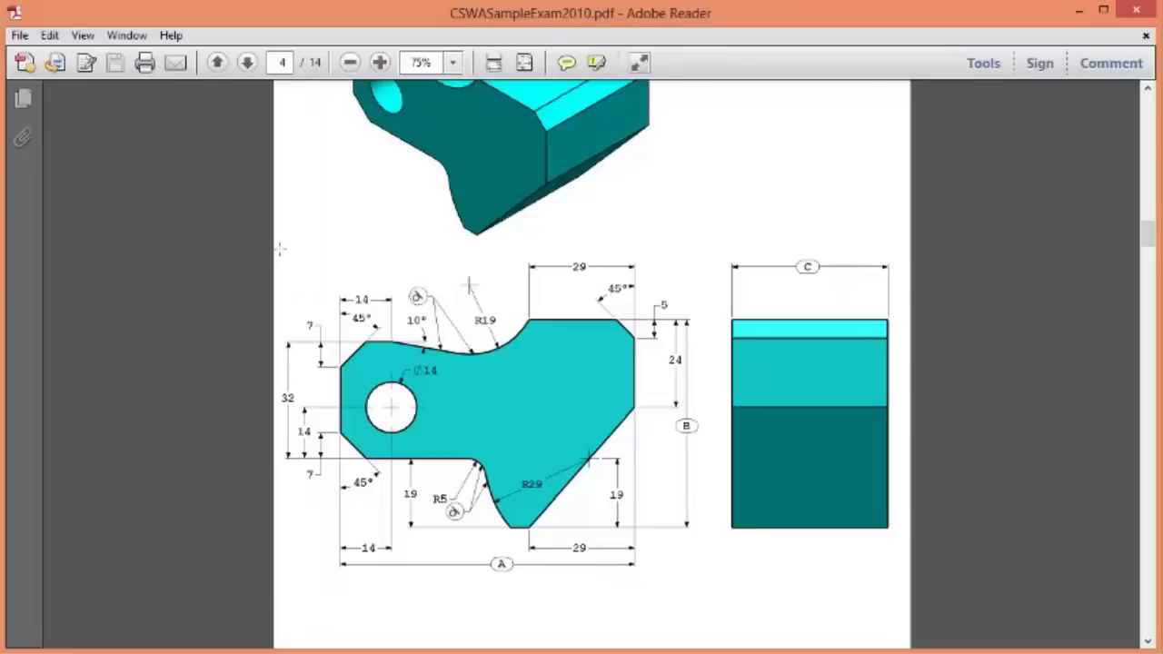
{"action": "mouse_move", "coordinate": [278, 245]}
{"action": "left_mouse_down"}
{"action": "mouse_move", "coordinate": [369, 300]}
{"action": "mouse_move", "coordinate": [665, 574]}
{"action": "mouse_move", "coordinate": [682, 603]}
{"action": "mouse_move", "coordinate": [663, 583]}
{"action": "mouse_move", "coordinate": [706, 567]}
{"action": "left_mouse_up"}
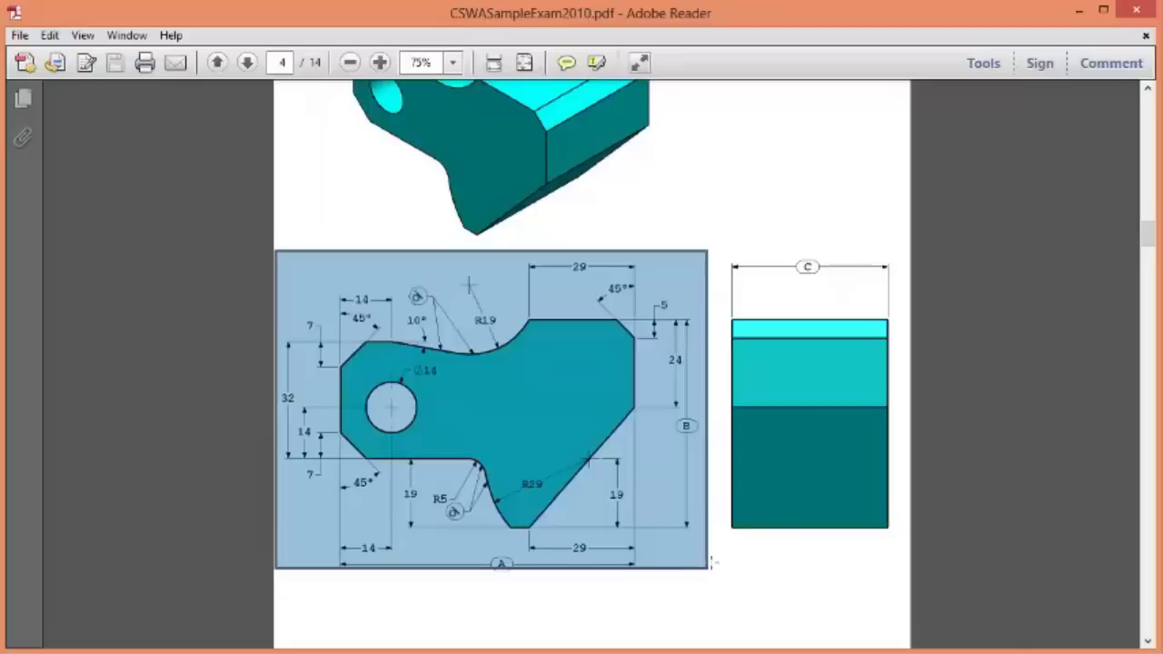
{"action": "left_click", "coordinate": [819, 275]}
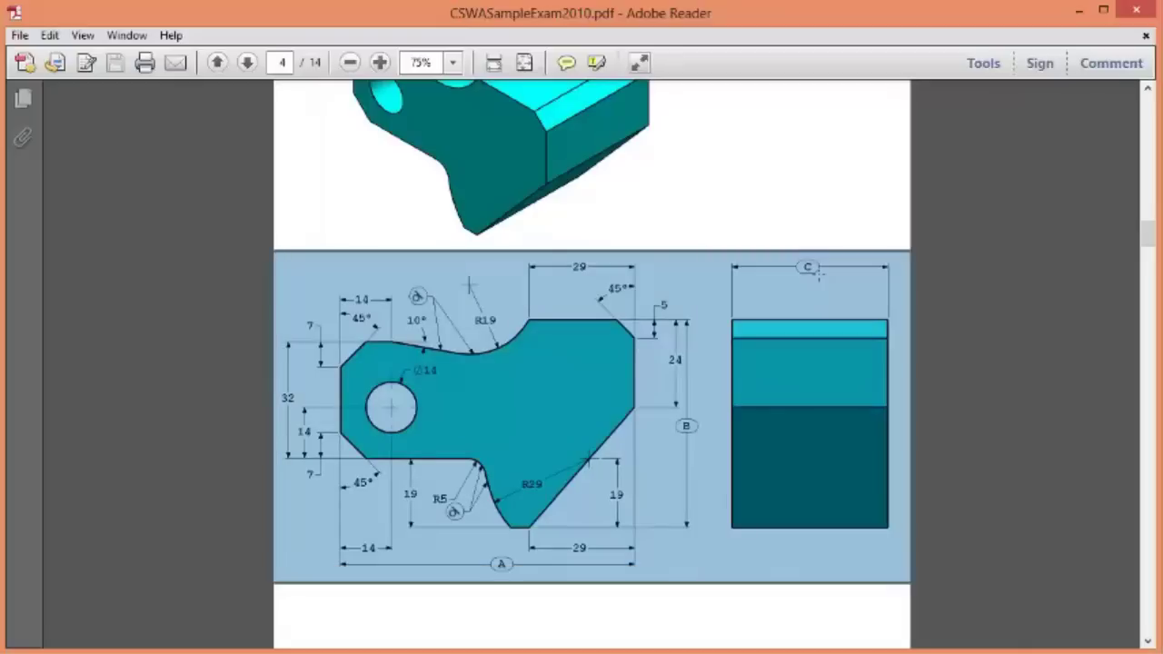
{"action": "left_click", "coordinate": [813, 241]}
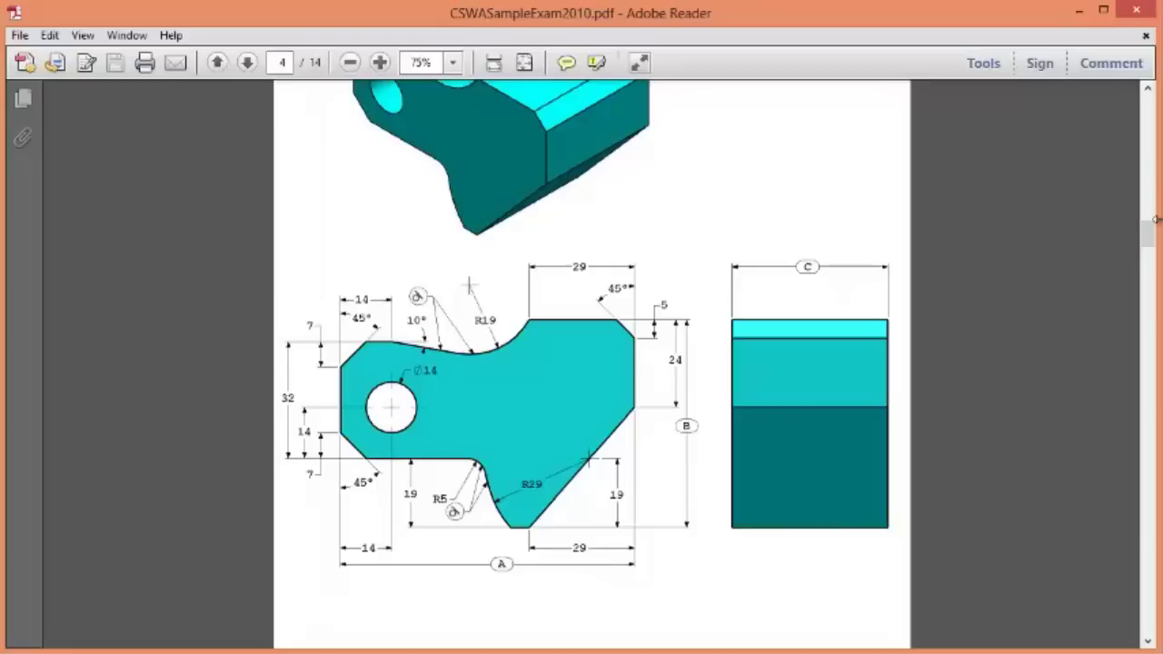
Step: Narrow the PDF window so it sits beside SolidWorks, and create a new part document in SolidWorks
{"action": "left_click_drag", "start_coordinate": [1156, 219], "coordinate": [427, 255]}
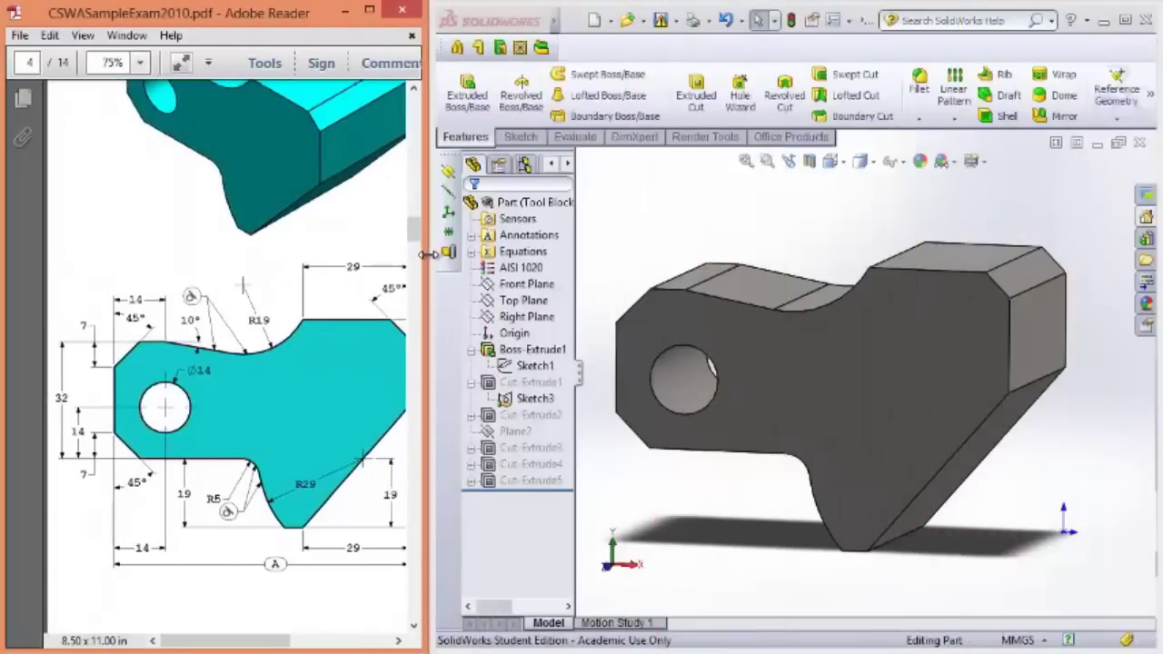
{"action": "left_click", "coordinate": [847, 248]}
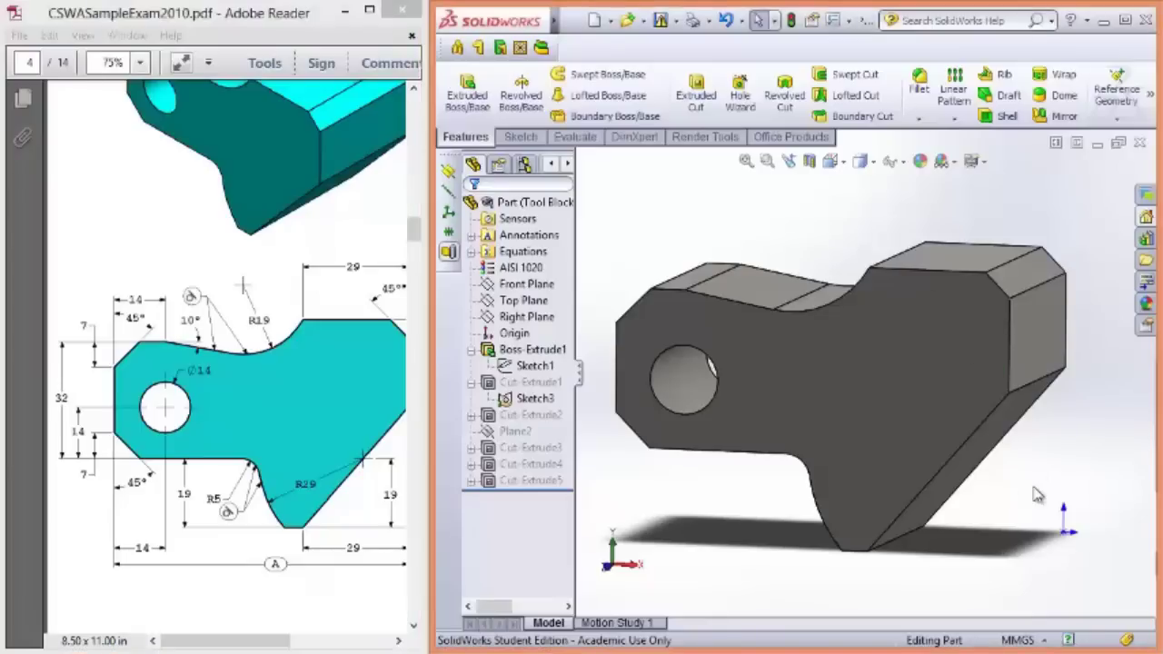
{"action": "middle_click_drag", "start_coordinate": [1064, 436], "coordinate": [587, 499]}
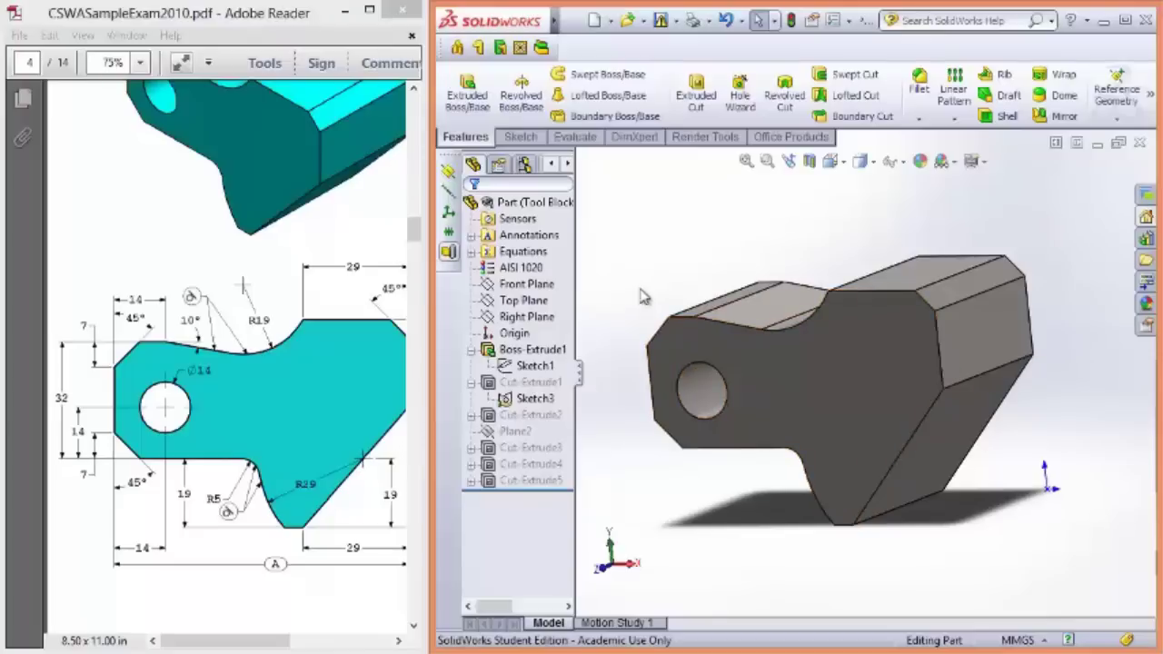
{"action": "left_click", "coordinate": [596, 24]}
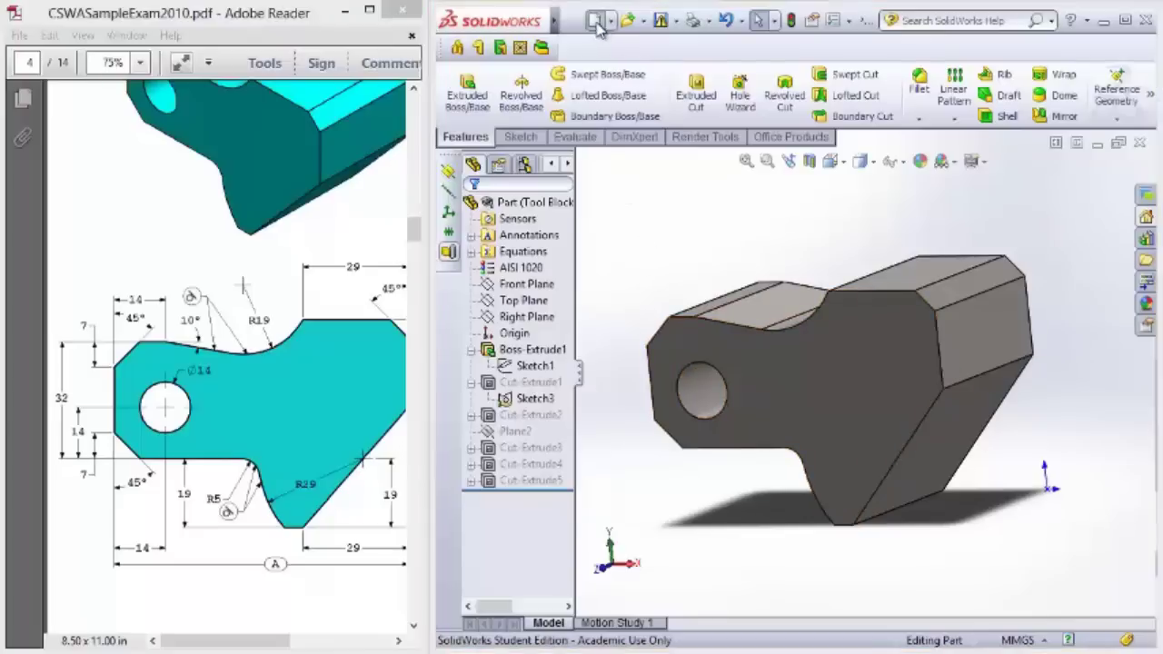
{"action": "left_click", "coordinate": [741, 507]}
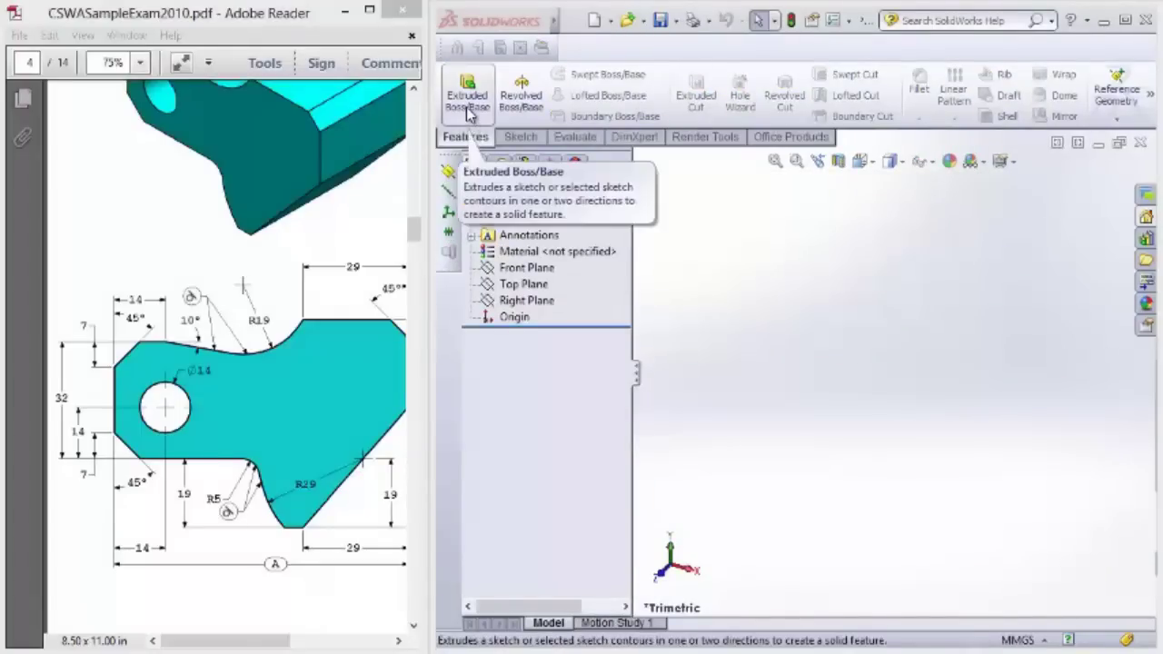
Step: Reduce the PDF to 50% and mark the overall bounding rectangle around the part's front view
{"action": "left_click", "coordinate": [312, 233]}
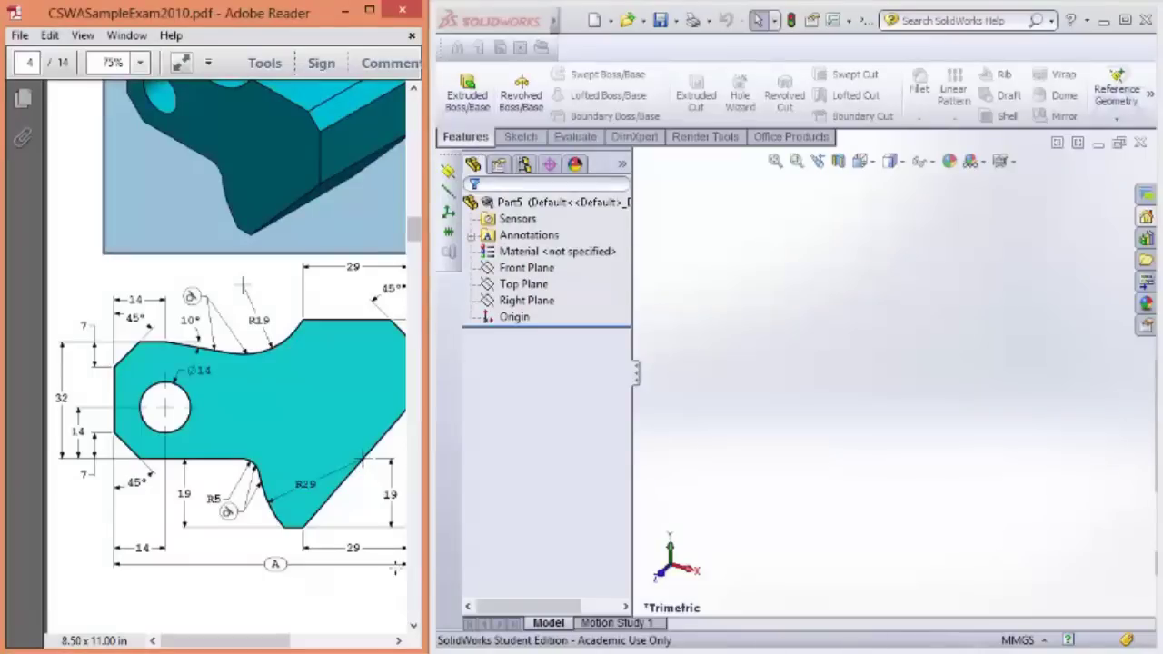
{"action": "left_click", "coordinate": [336, 612]}
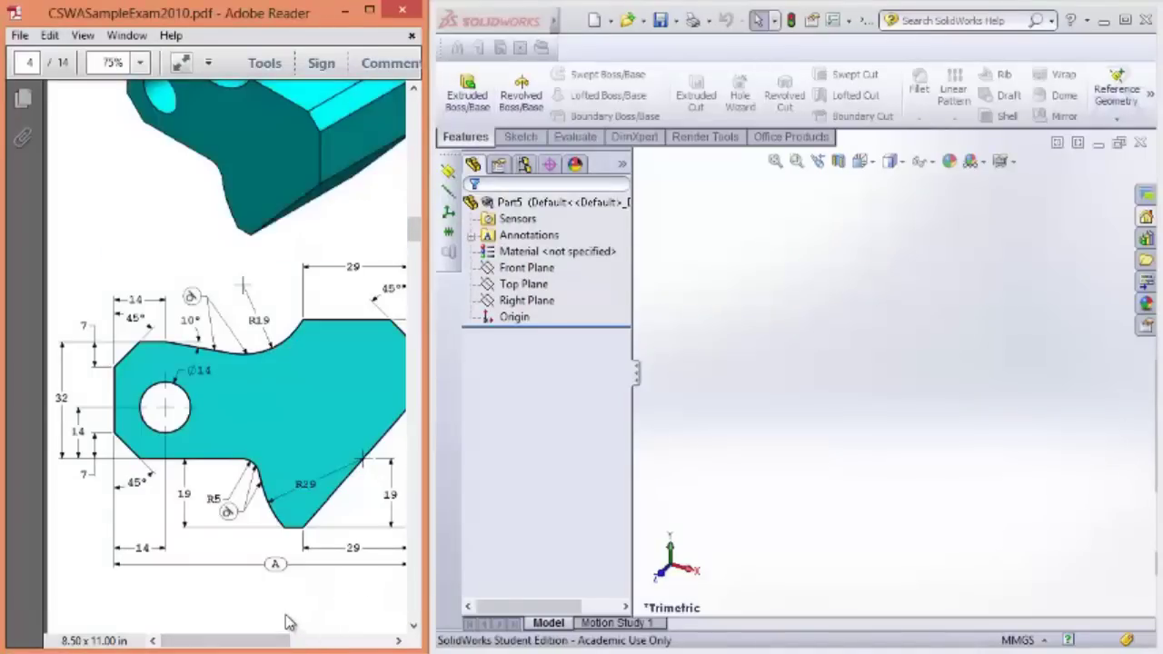
{"action": "scroll", "coordinate": [289, 622], "scroll_direction": "down", "scroll_amount": 1, "text": "ctrl"}
{"action": "scroll", "coordinate": [346, 600], "scroll_direction": "down", "scroll_amount": 1, "text": "ctrl"}
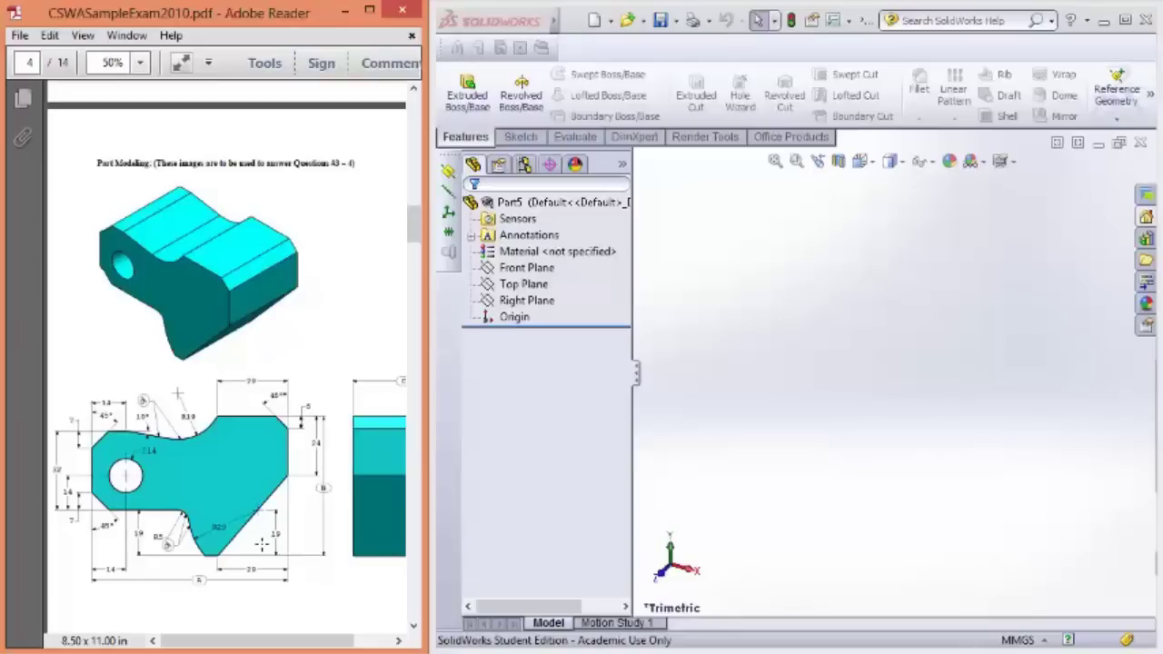
{"action": "mouse_move", "coordinate": [287, 556]}
{"action": "left_mouse_down"}
{"action": "mouse_move", "coordinate": [98, 513]}
{"action": "mouse_move", "coordinate": [60, 467]}
{"action": "mouse_move", "coordinate": [64, 436]}
{"action": "mouse_move", "coordinate": [98, 406]}
{"action": "mouse_move", "coordinate": [89, 413]}
{"action": "left_mouse_up"}
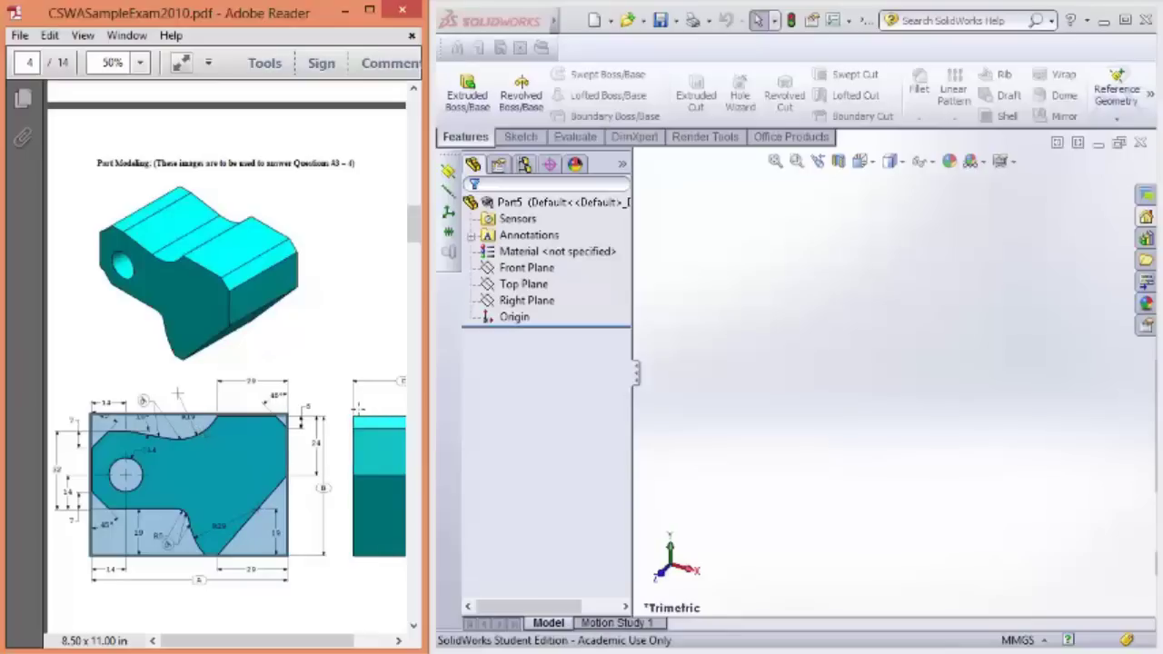
Step: In SolidWorks, start an Extruded Boss/Base on the Front Plane and sketch a corner rectangle about 94 by 69 mm, up and left from the origin
{"action": "left_click", "coordinate": [739, 422]}
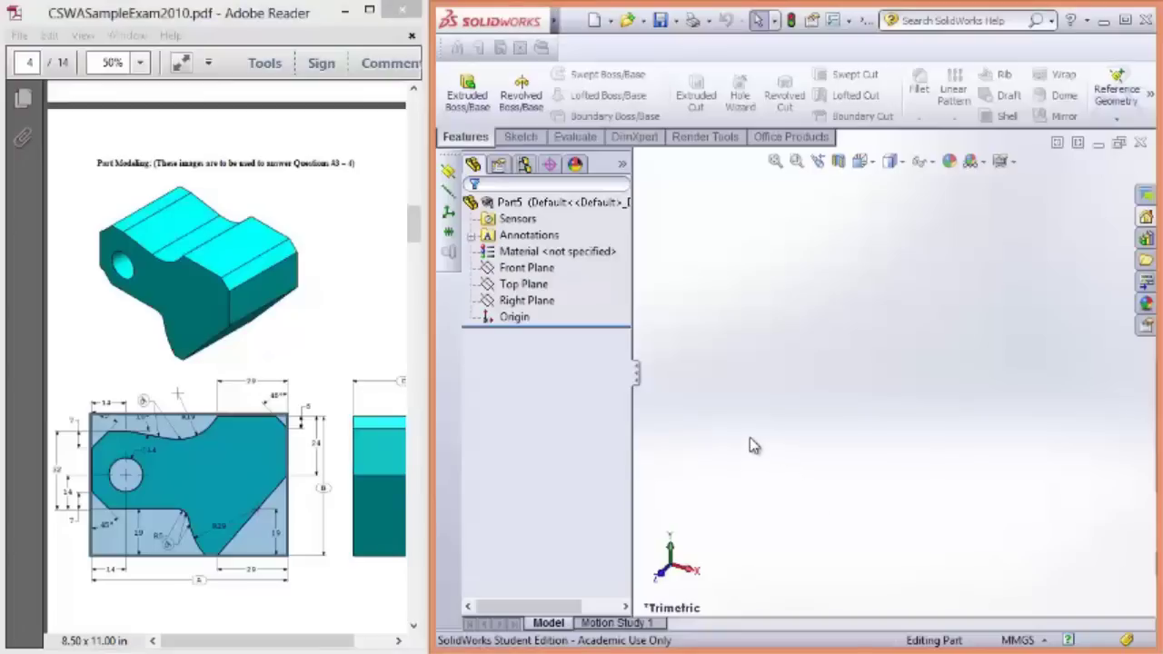
{"action": "left_click", "coordinate": [469, 98]}
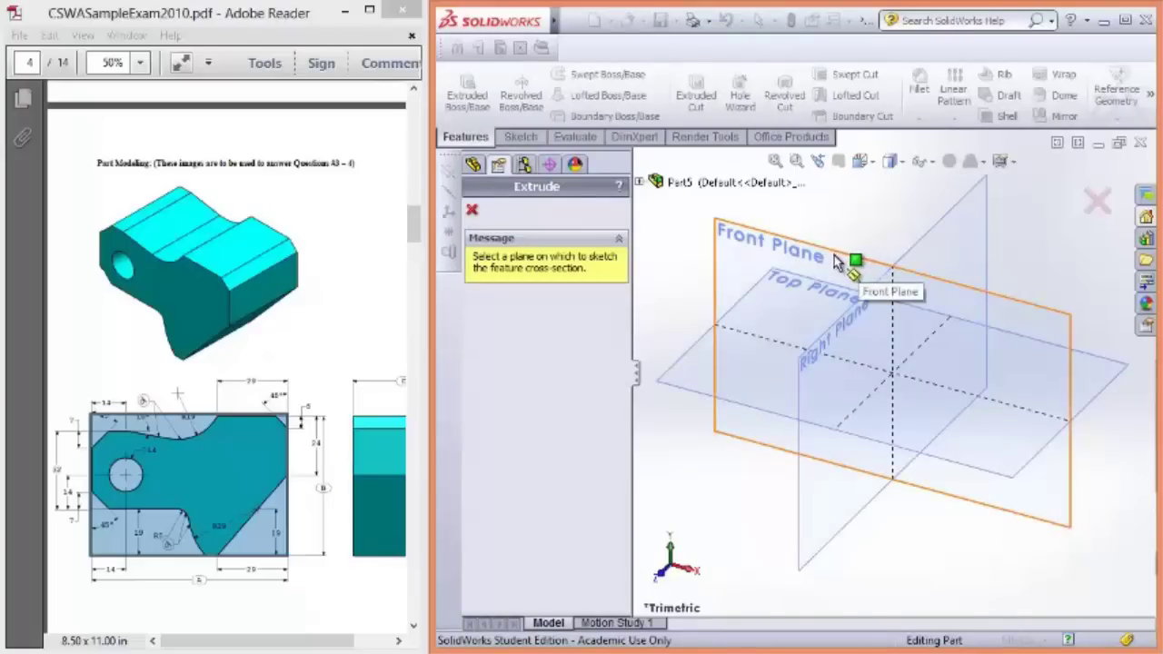
{"action": "left_click", "coordinate": [845, 257]}
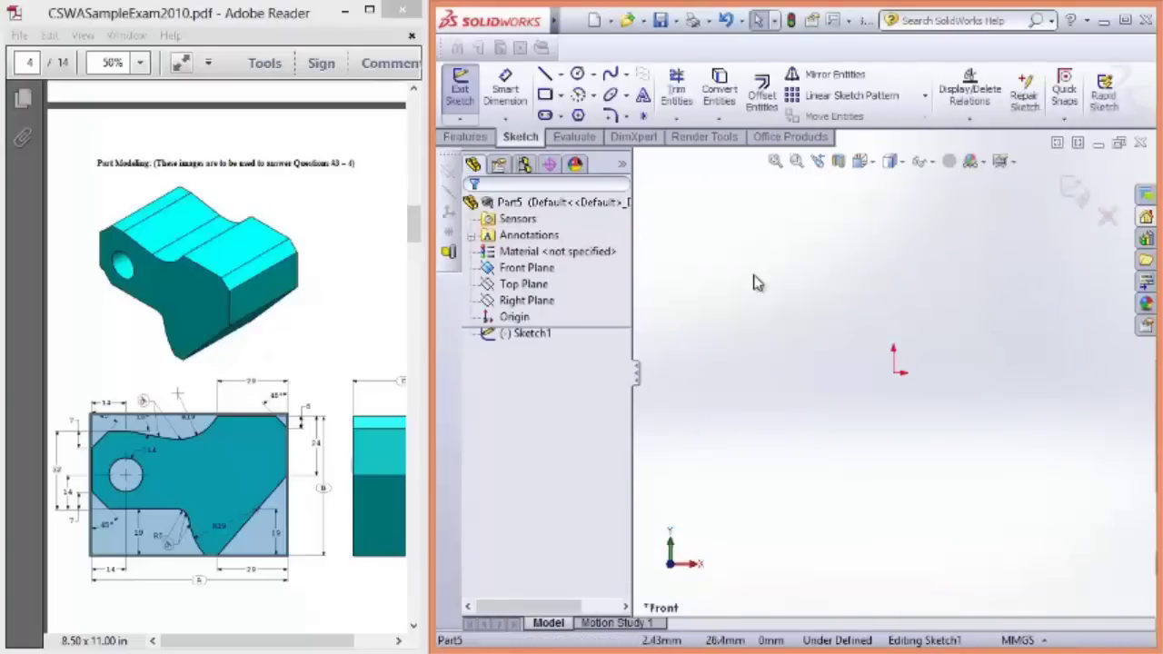
{"action": "left_click", "coordinate": [548, 96]}
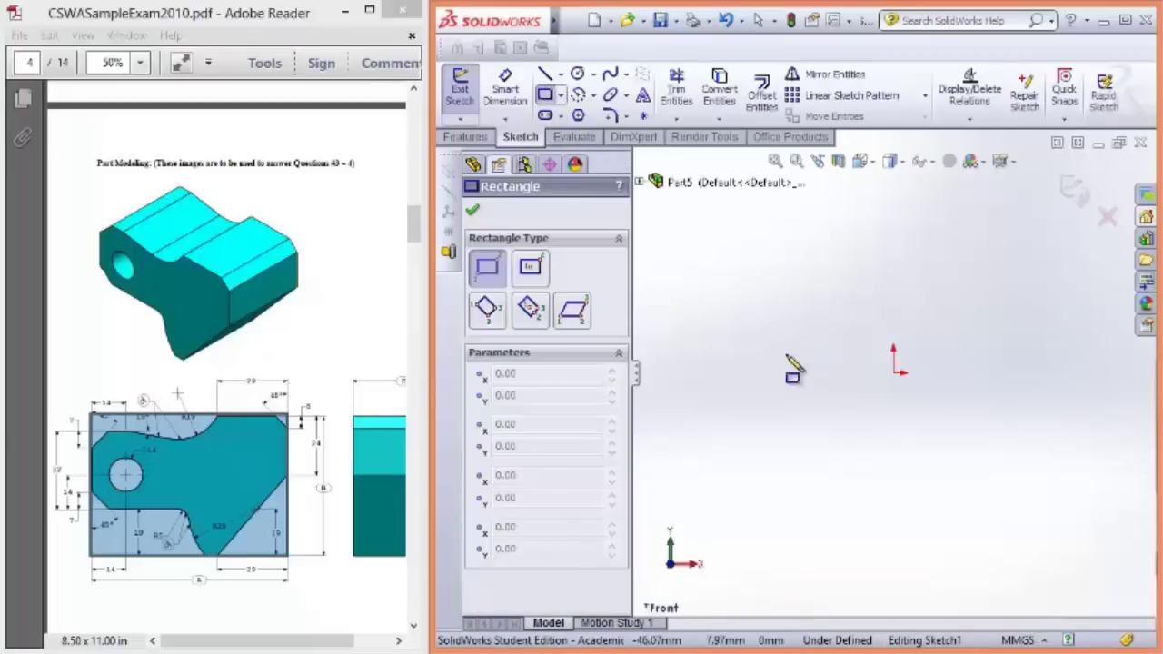
{"action": "left_click", "coordinate": [894, 373]}
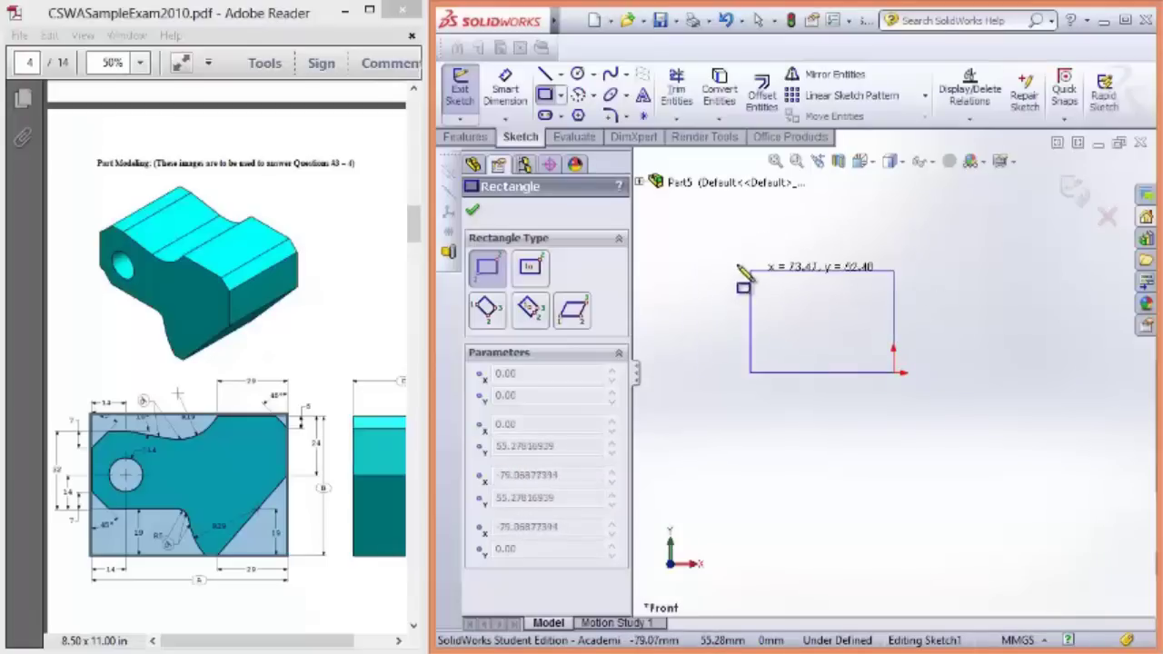
{"action": "left_click", "coordinate": [711, 238]}
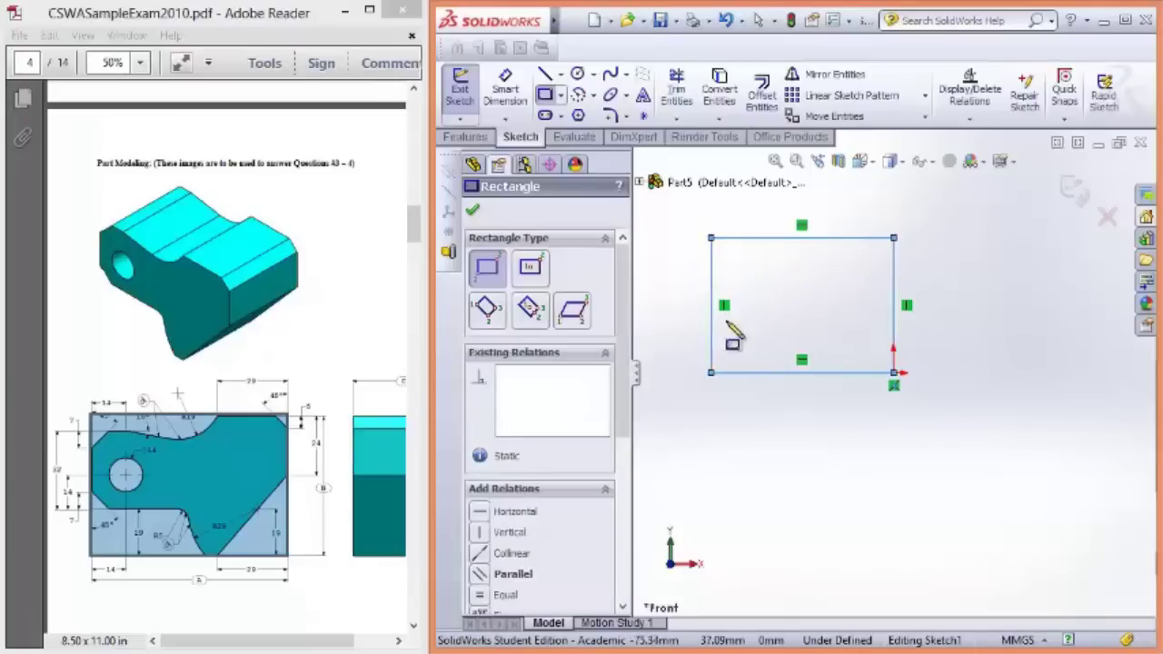
{"action": "left_click", "coordinate": [472, 210]}
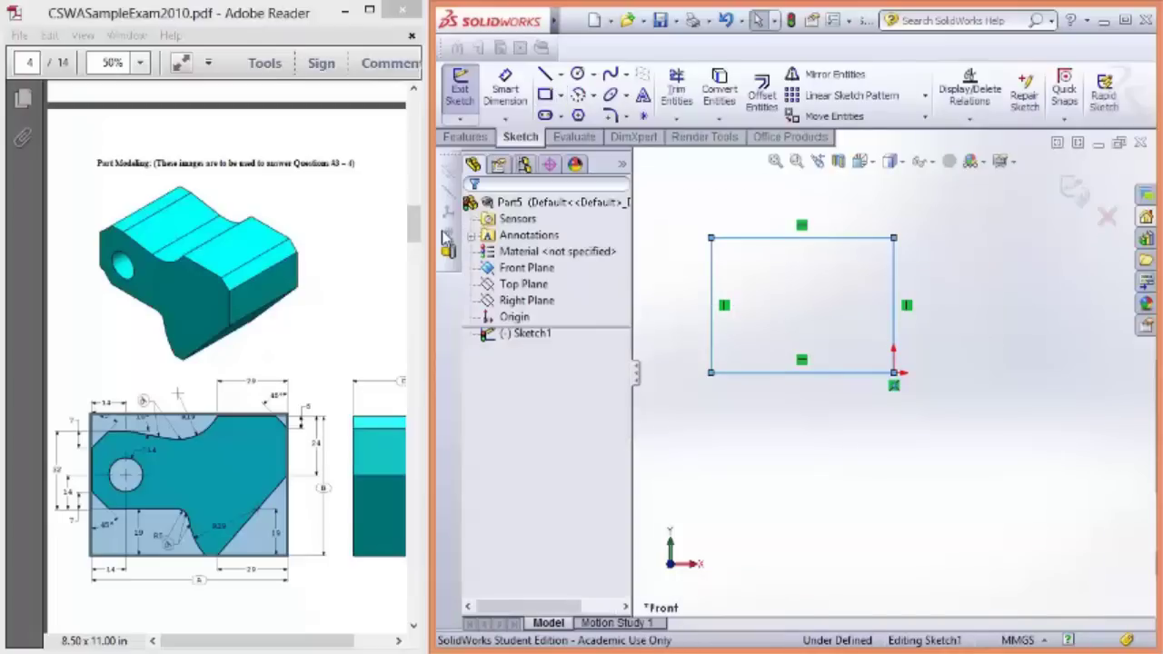
Step: Look up dimensions A and B in the PDF and dimension the rectangle's bottom edge to 81 mm
{"action": "left_click", "coordinate": [353, 300]}
{"action": "scroll", "coordinate": [348, 304], "scroll_direction": "down", "scroll_amount": 5}
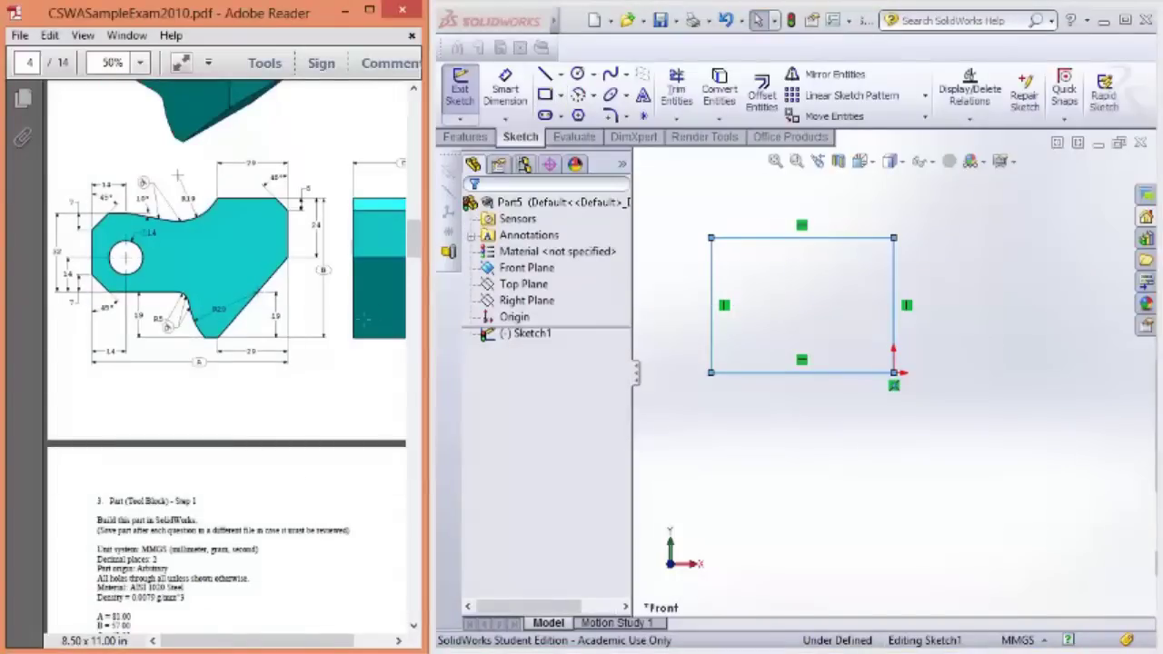
{"action": "scroll", "coordinate": [361, 320], "scroll_direction": "down", "scroll_amount": 1}
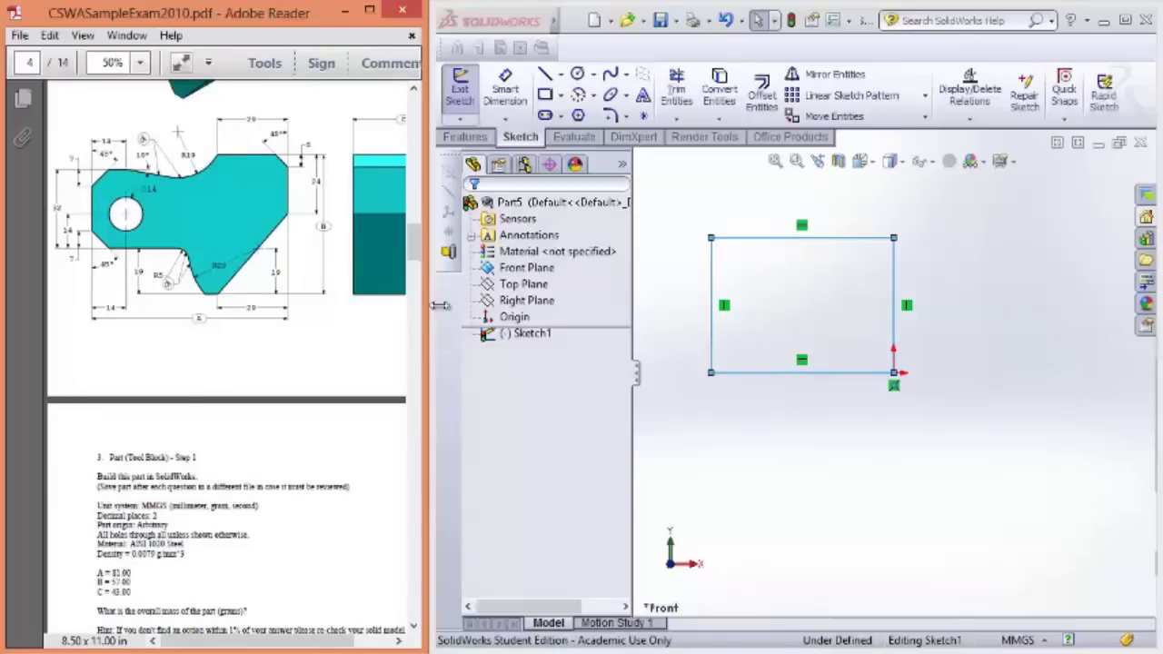
{"action": "left_click", "coordinate": [518, 102]}
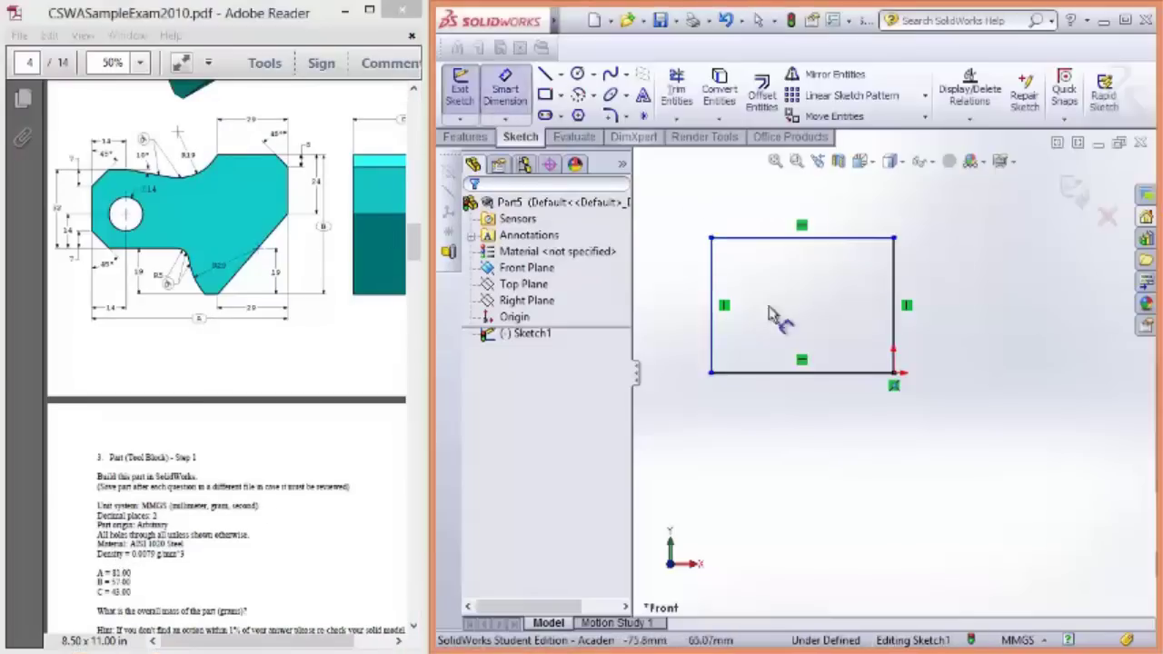
{"action": "left_click", "coordinate": [820, 374]}
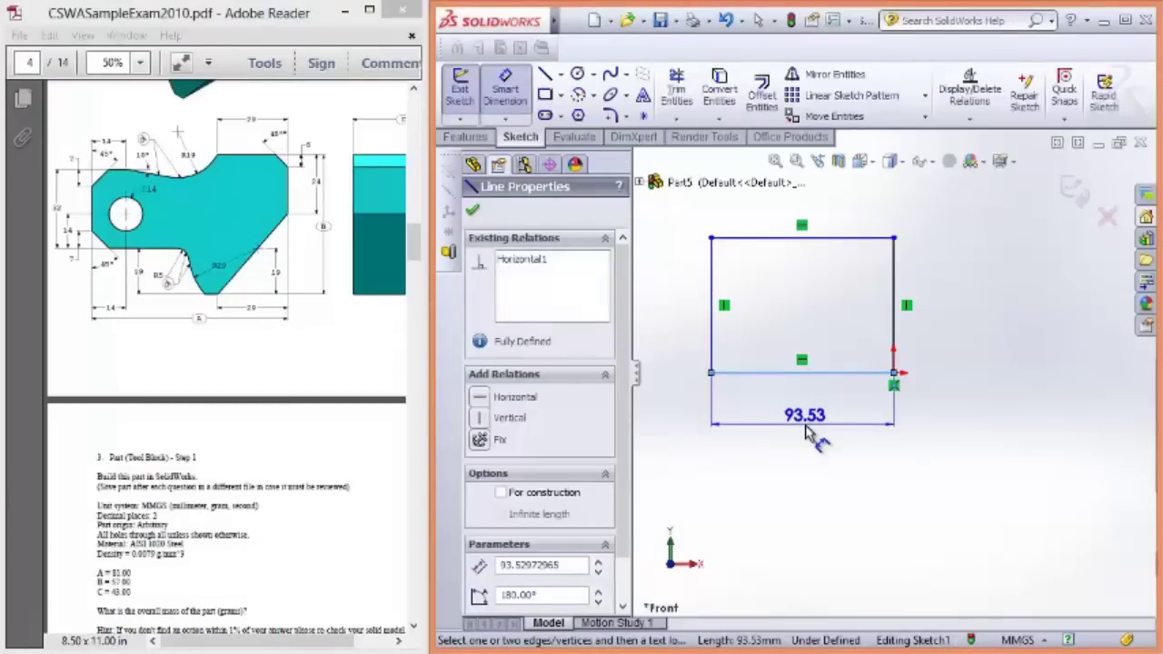
{"action": "left_click", "coordinate": [834, 445]}
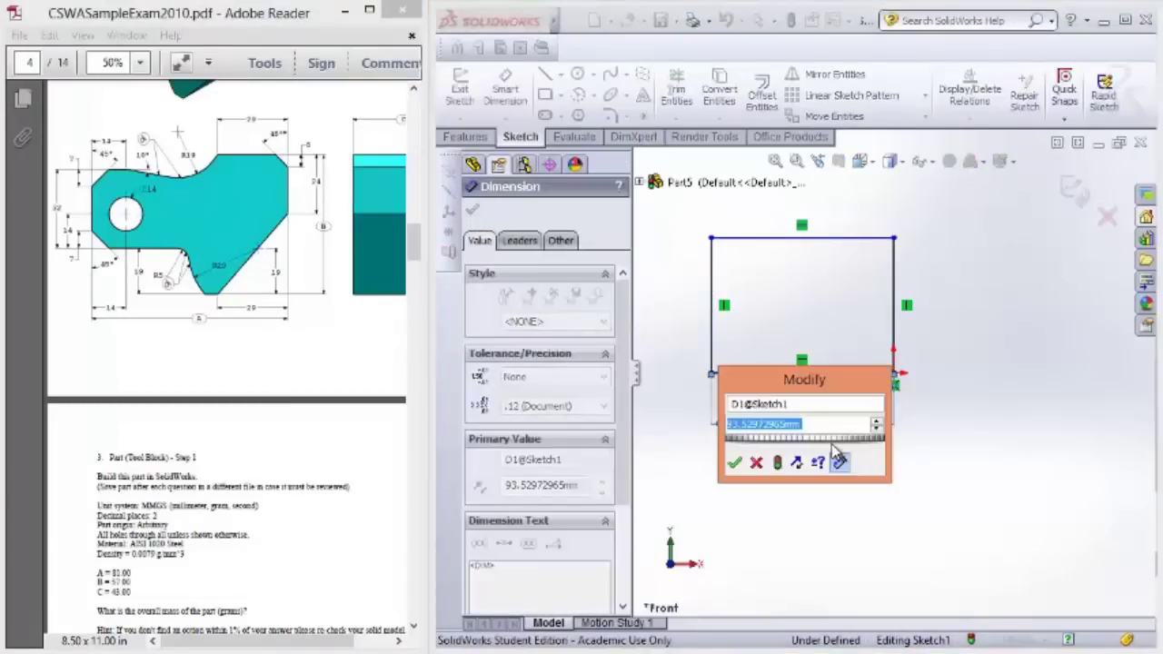
{"action": "type", "text": "81"}
{"action": "key", "text": "Return"}
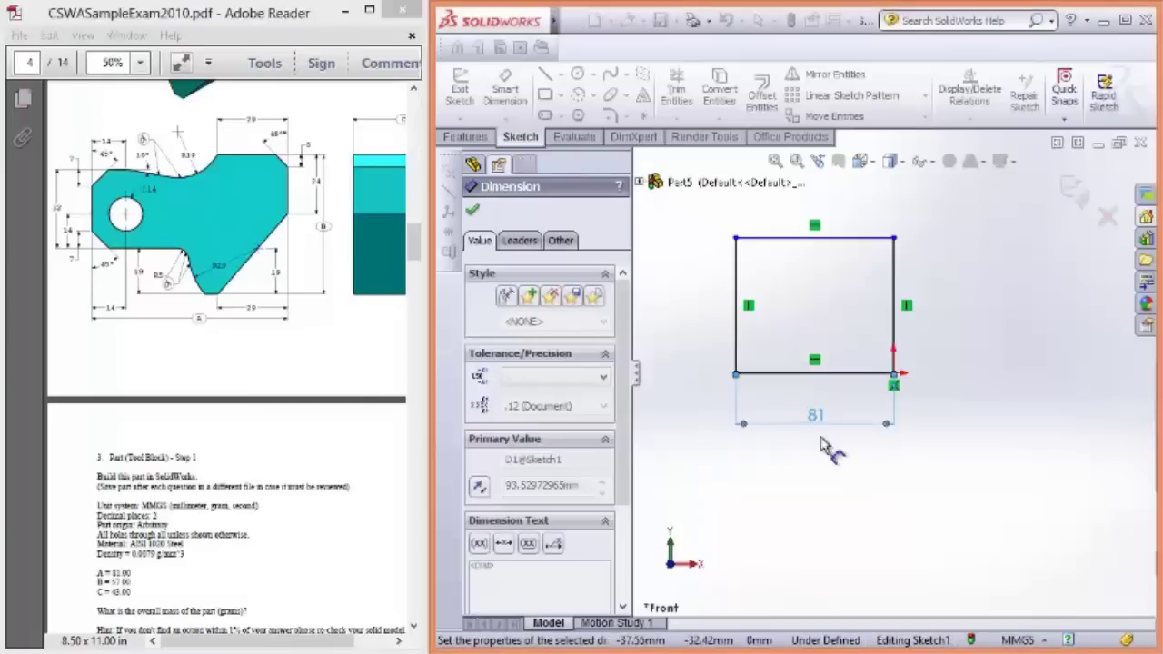
Step: Dimension the rectangle's right vertical edge to 57 mm and finish dimensioning
{"action": "left_click", "coordinate": [895, 327]}
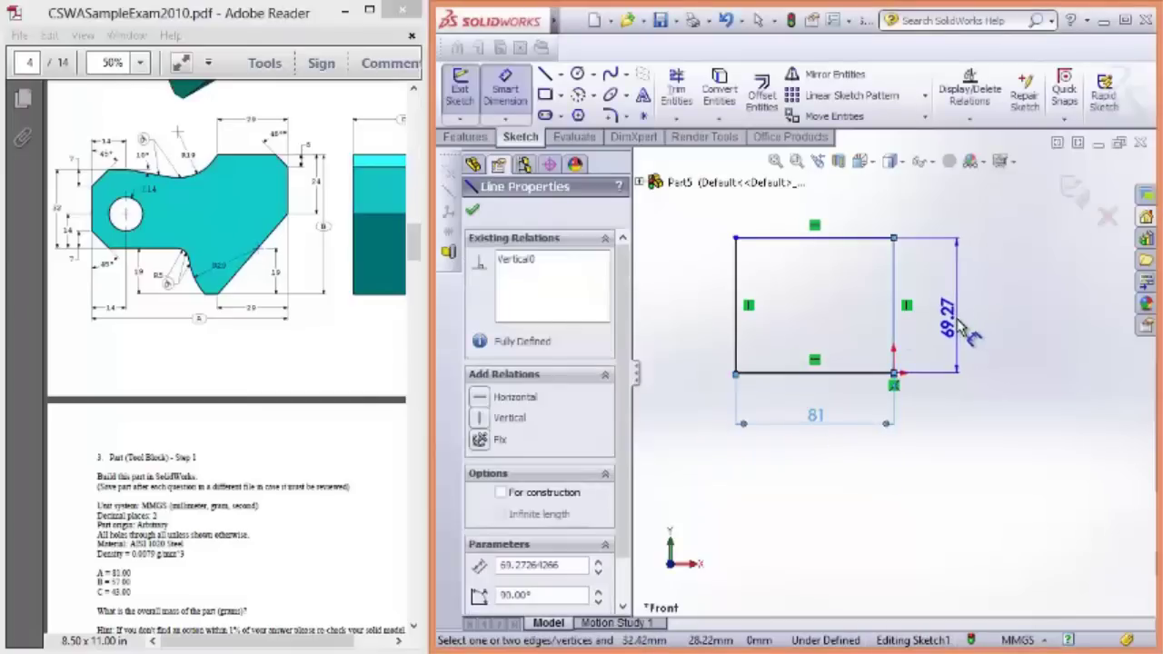
{"action": "left_click", "coordinate": [968, 325]}
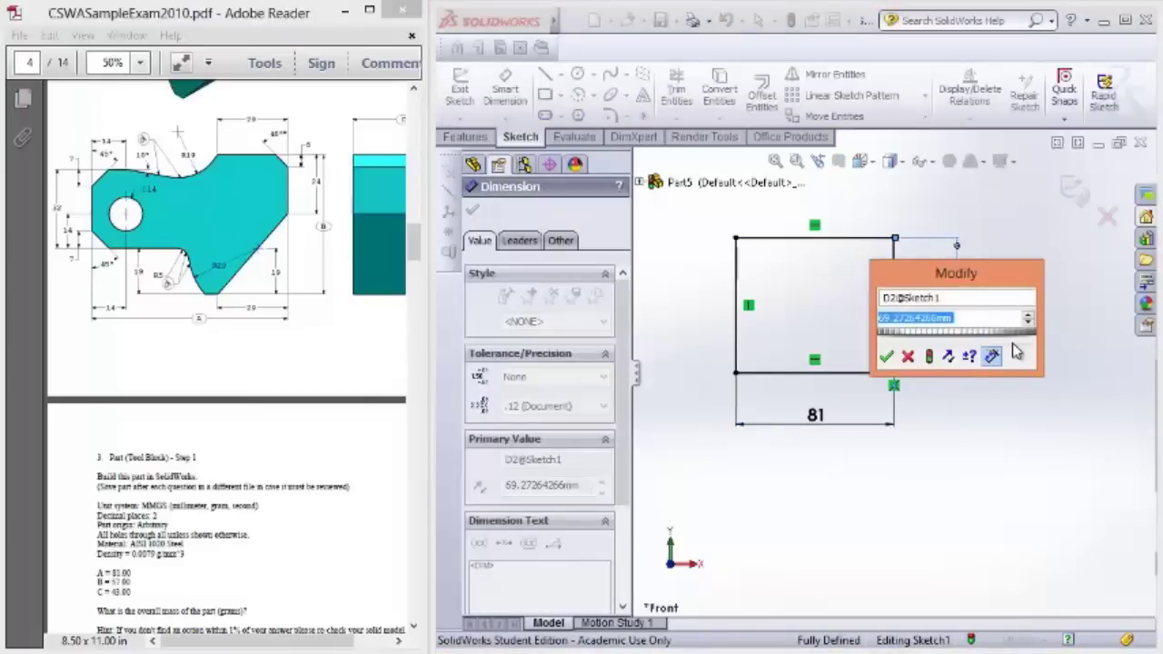
{"action": "type", "text": "57"}
{"action": "key", "text": "Return"}
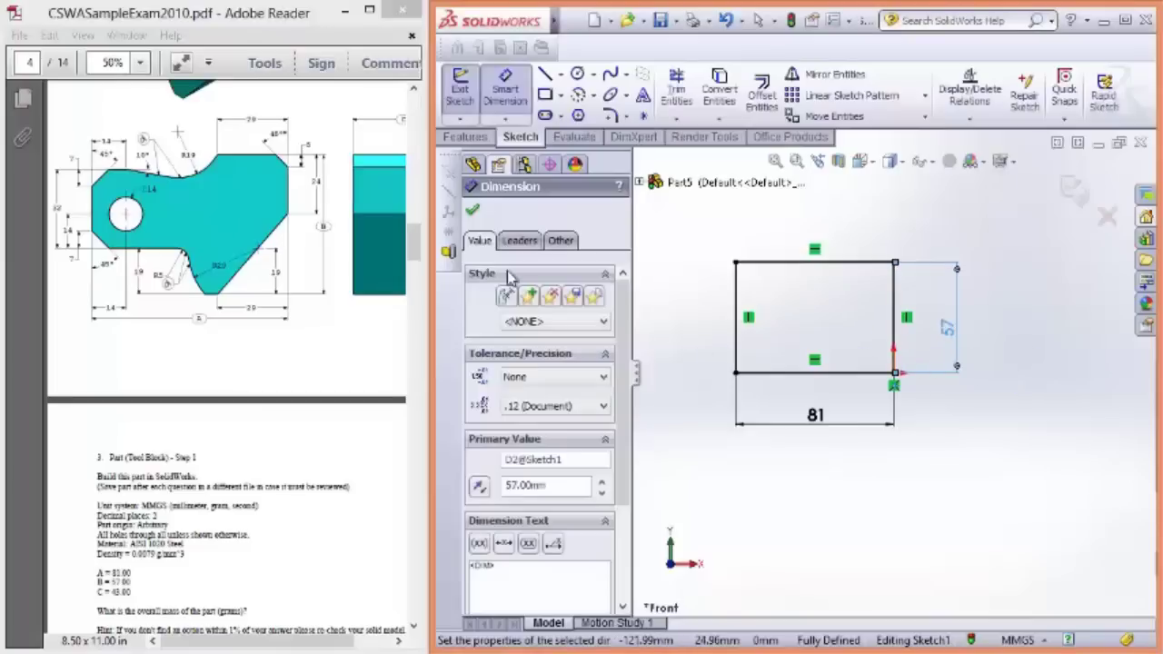
{"action": "left_click", "coordinate": [473, 210]}
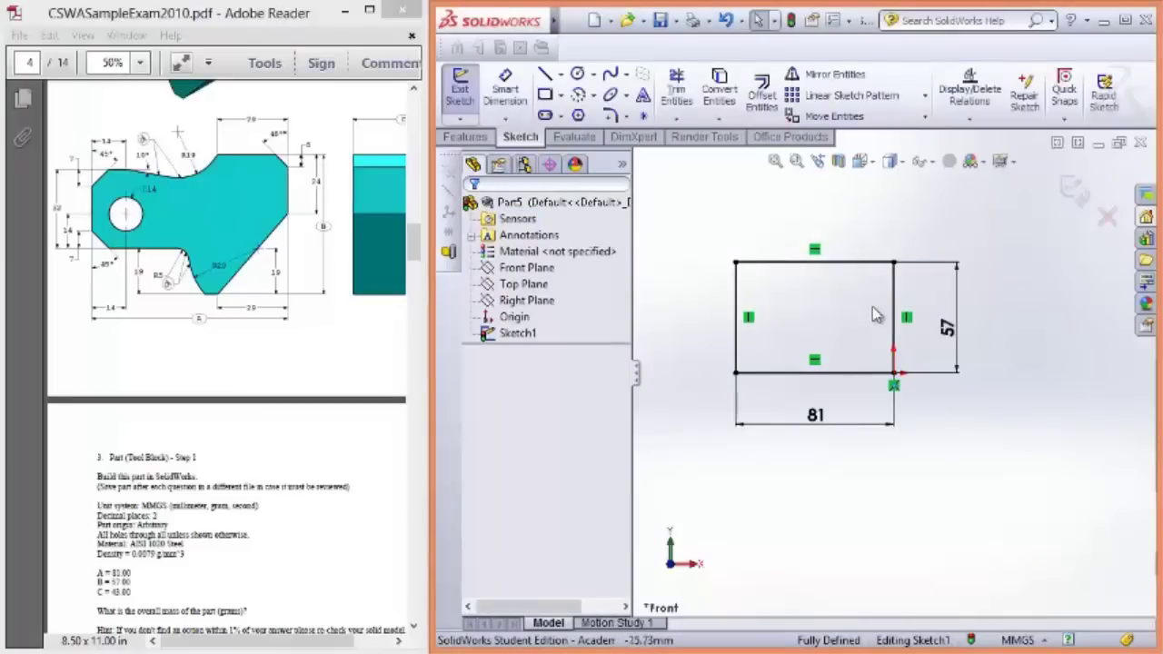
Step: Convert the rectangle's right vertical edge to construction geometry
{"action": "scroll", "coordinate": [969, 345], "scroll_direction": "down", "scroll_amount": 3}
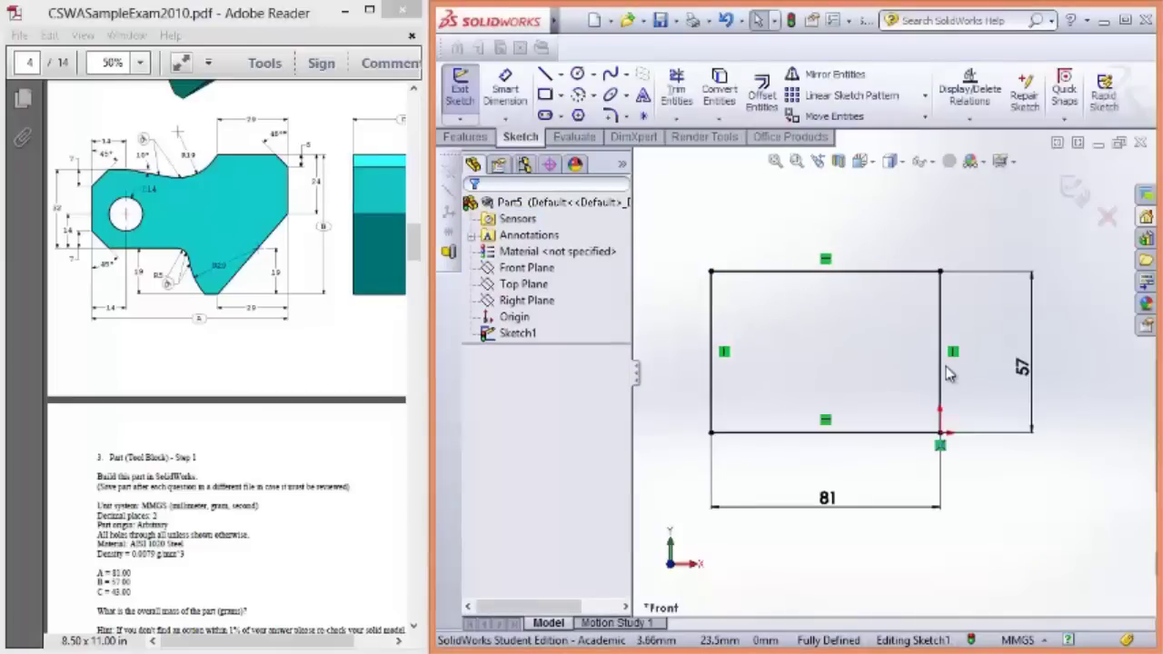
{"action": "scroll", "coordinate": [945, 372], "scroll_direction": "down", "scroll_amount": 2}
{"action": "scroll", "coordinate": [886, 364], "scroll_direction": "up", "scroll_amount": 1}
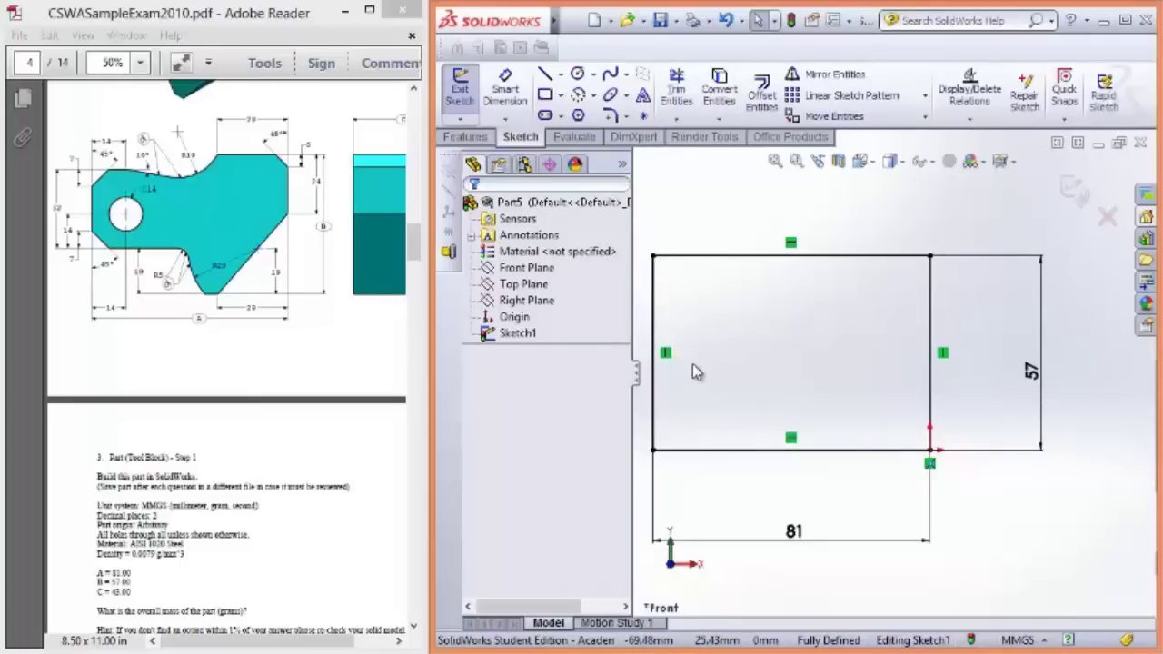
{"action": "scroll", "coordinate": [818, 368], "scroll_direction": "up", "scroll_amount": 1}
{"action": "scroll", "coordinate": [908, 358], "scroll_direction": "down", "scroll_amount": 1}
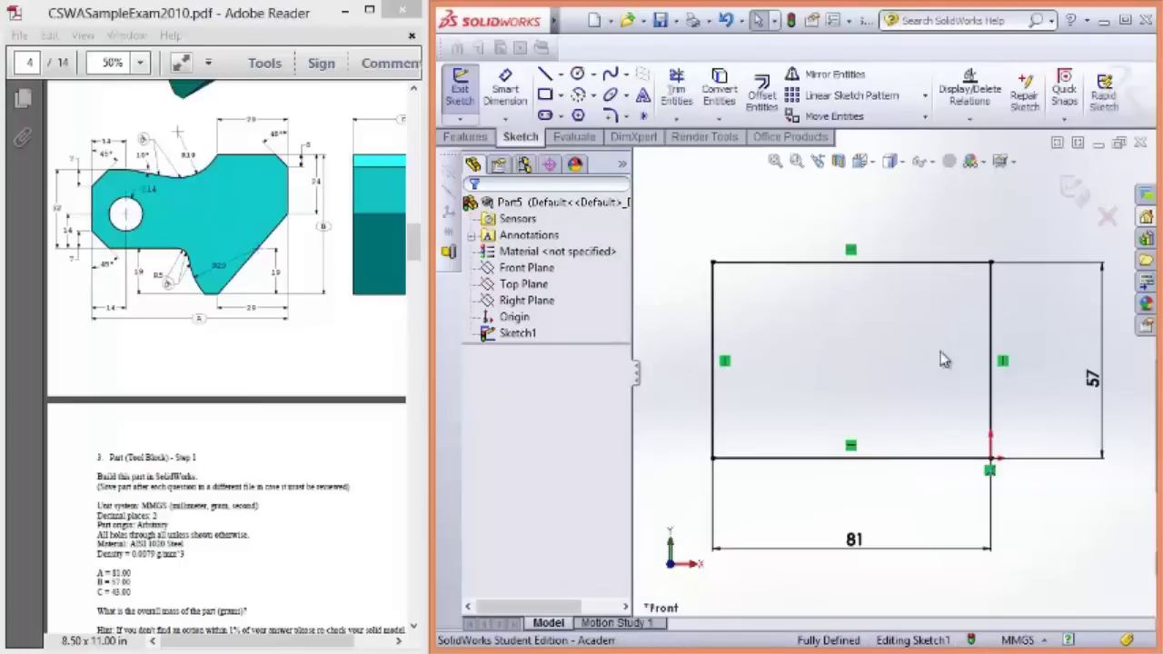
{"action": "right_click", "coordinate": [995, 346]}
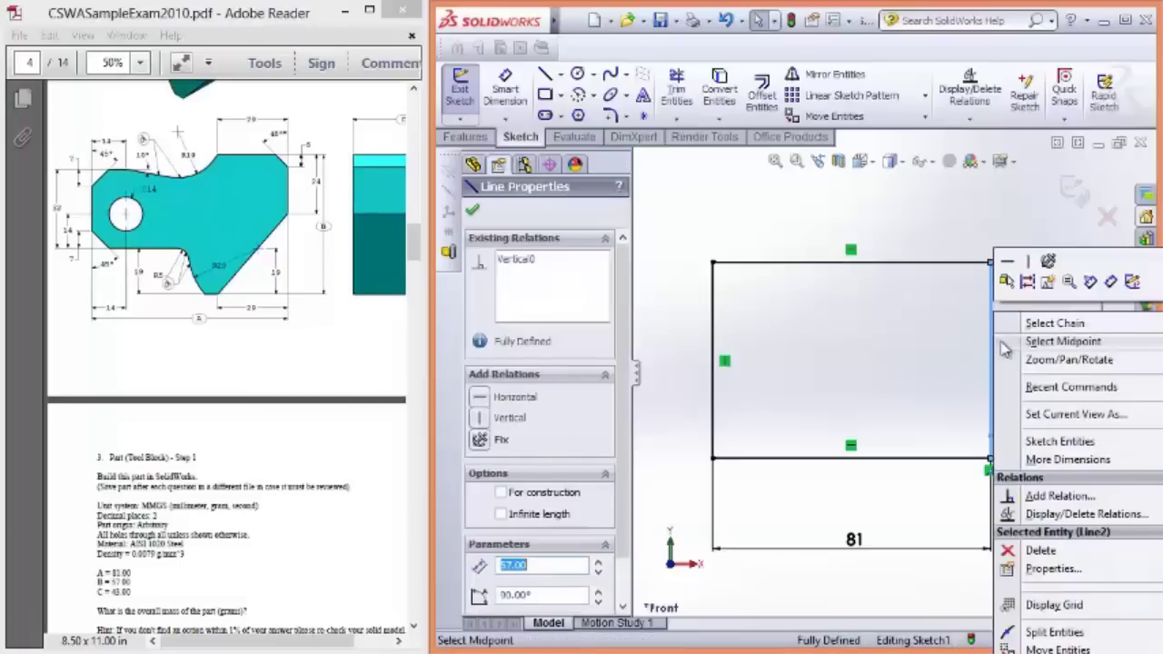
{"action": "left_click", "coordinate": [1027, 285]}
{"action": "left_click", "coordinate": [988, 222]}
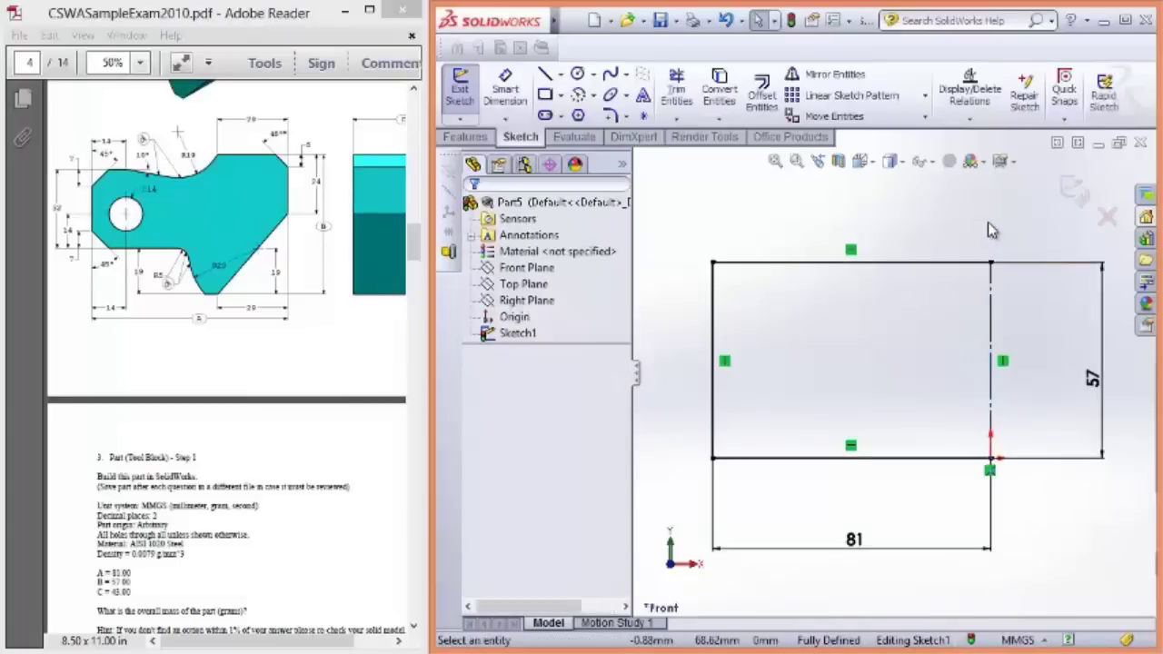
Step: Convert the rectangle's remaining three edges to construction geometry and fit the sketch to the view
{"action": "left_click", "coordinate": [905, 264]}
{"action": "left_click", "coordinate": [713, 273]}
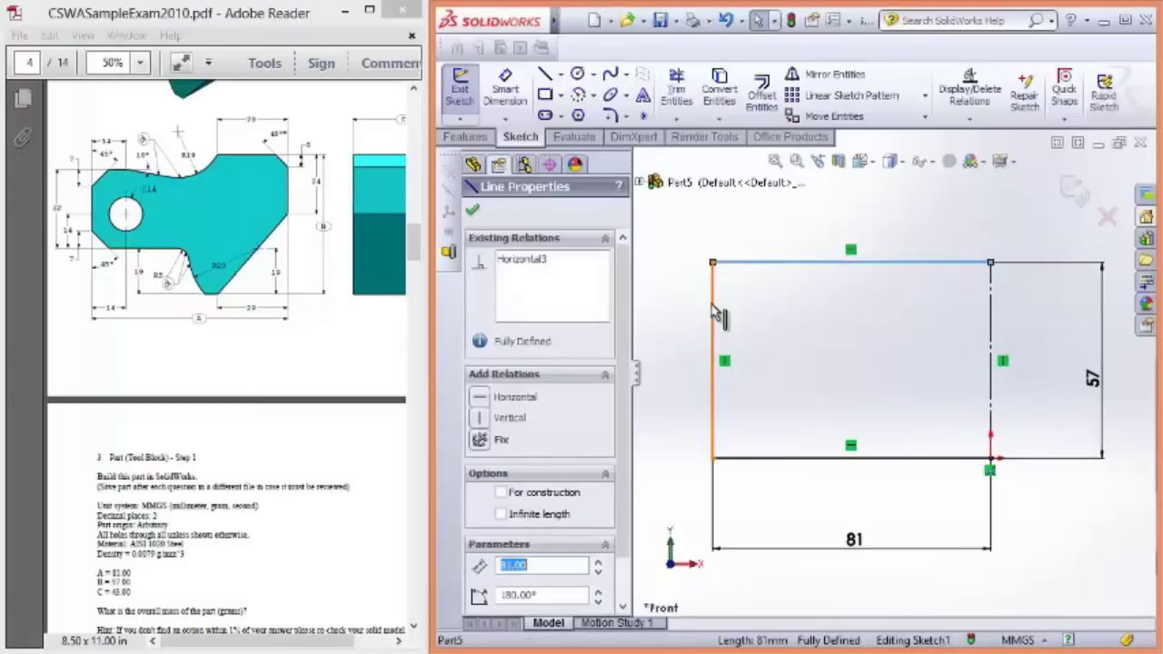
{"action": "left_click", "coordinate": [787, 459], "text": "ctrl"}
{"action": "left_click", "coordinate": [789, 460], "text": "ctrl"}
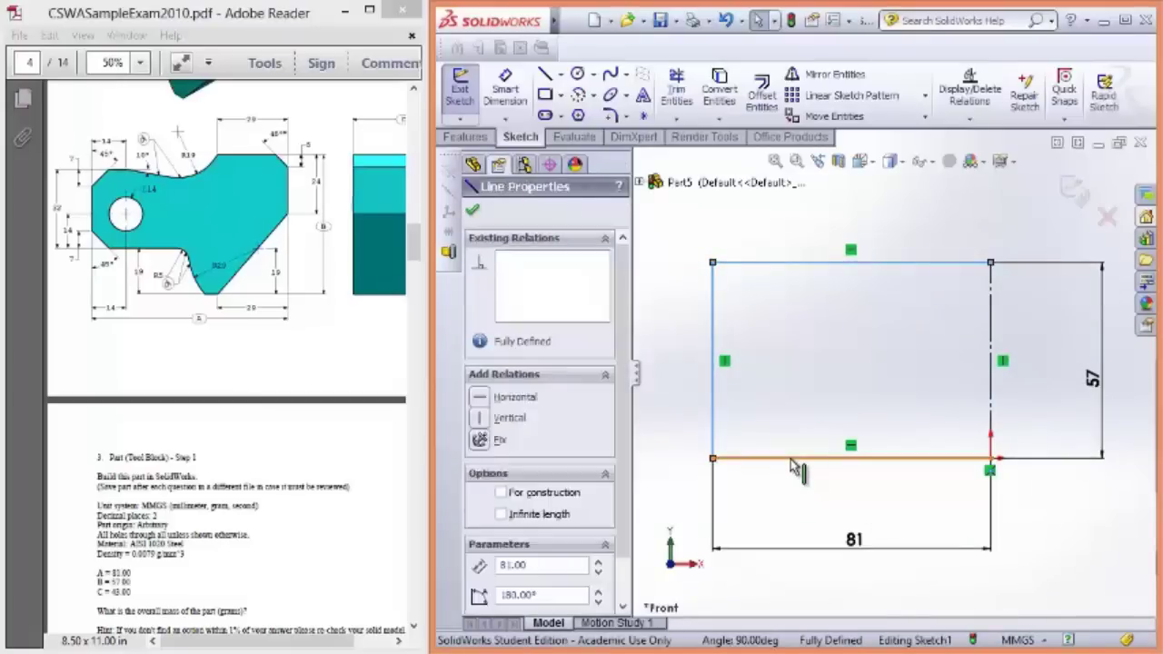
{"action": "left_click", "coordinate": [791, 460], "text": "ctrl"}
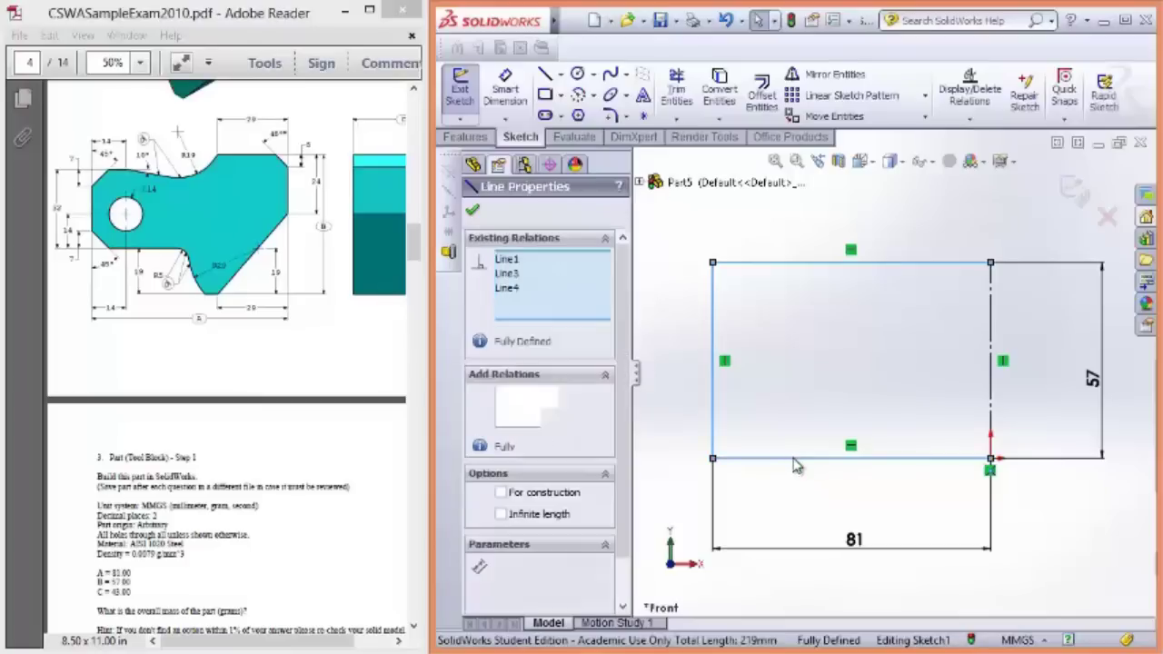
{"action": "right_click", "coordinate": [847, 450]}
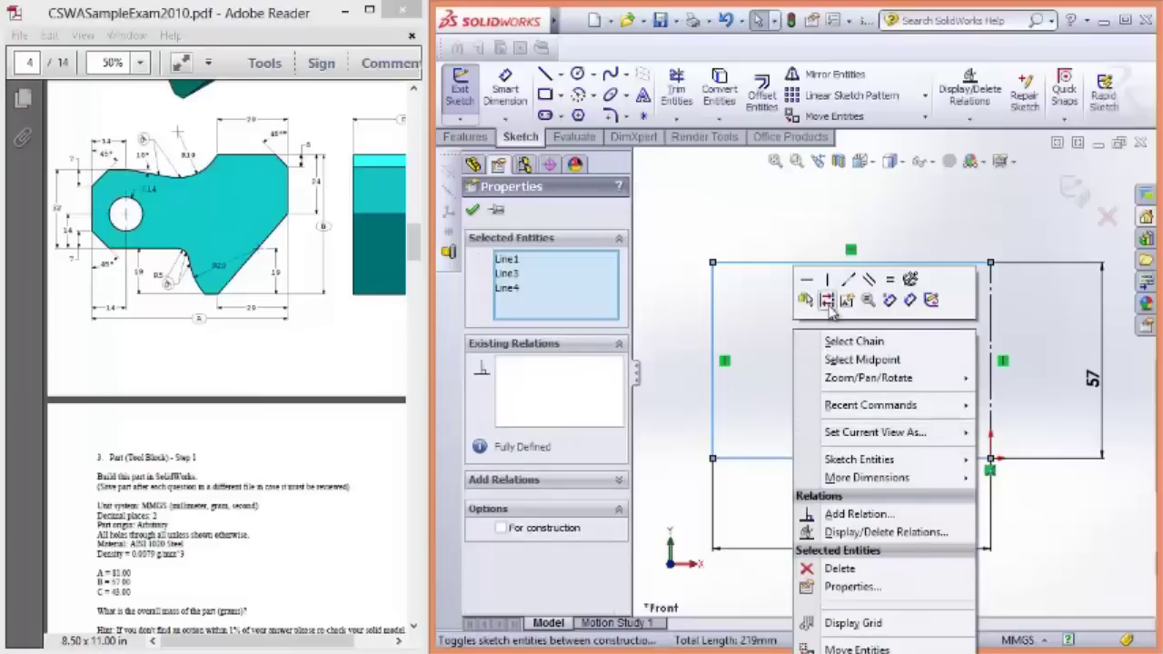
{"action": "left_click", "coordinate": [827, 276]}
{"action": "left_click", "coordinate": [684, 391]}
{"action": "key", "text": "f"}
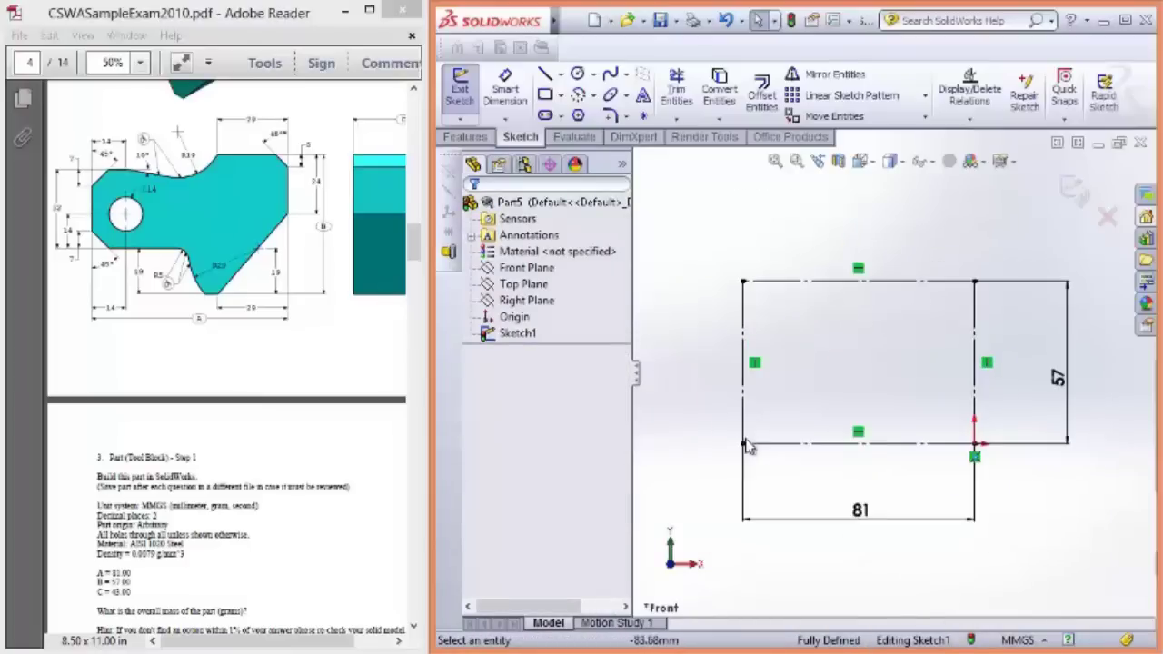
Step: Switch to the PDF and examine the dimensioned front view of the part, ending at 50% zoom
{"action": "scroll", "coordinate": [890, 506], "scroll_direction": "down", "scroll_amount": 2}
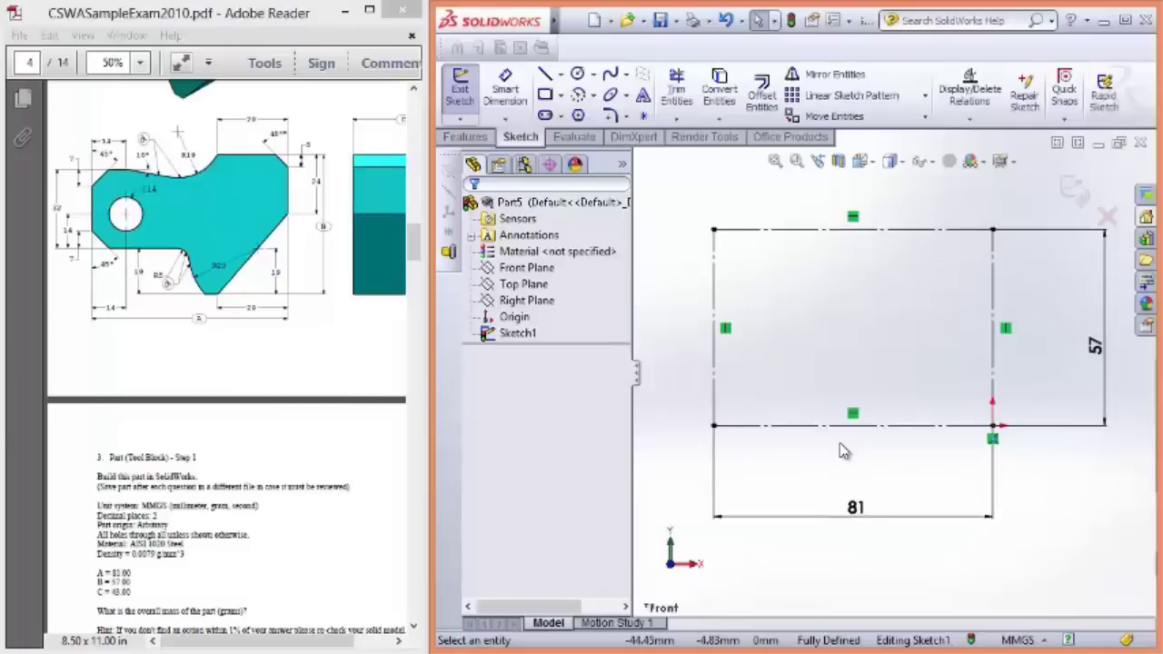
{"action": "left_click", "coordinate": [338, 387]}
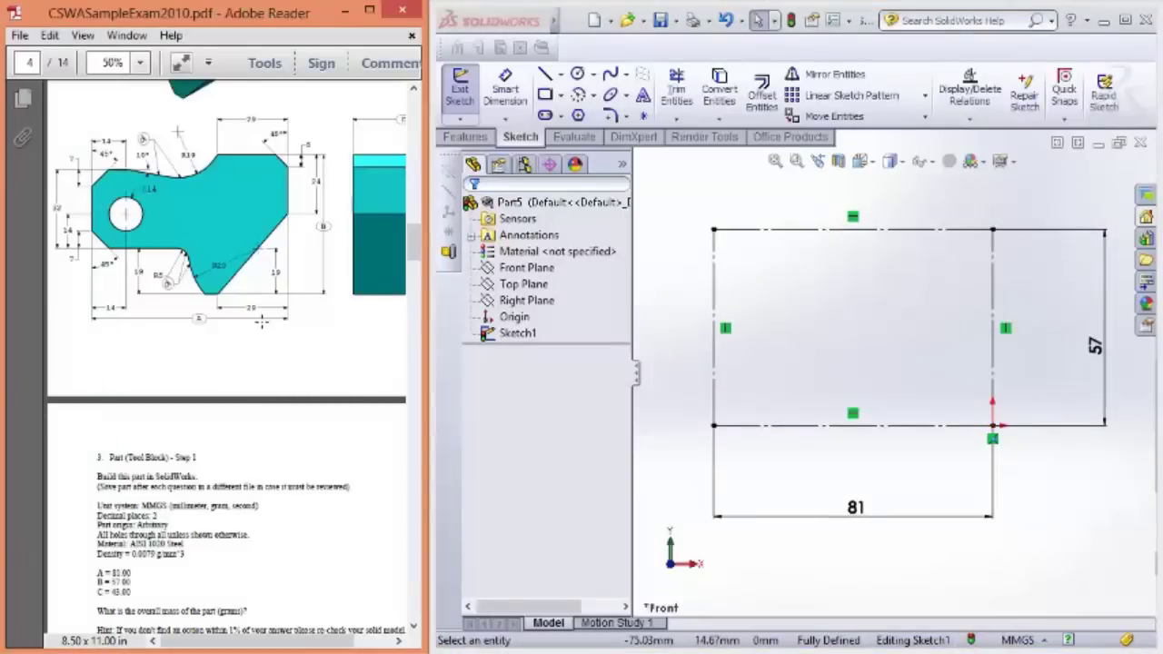
{"action": "scroll", "coordinate": [262, 322], "scroll_direction": "up", "scroll_amount": 3, "text": "ctrl"}
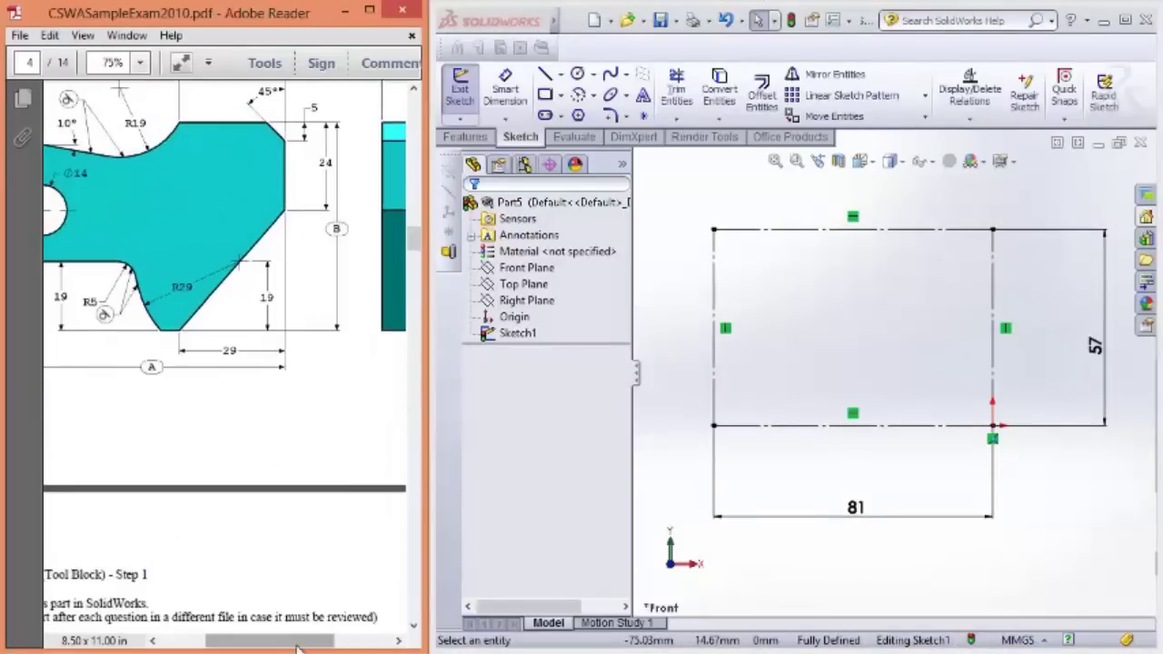
{"action": "left_click_drag", "start_coordinate": [298, 648], "coordinate": [278, 550]}
{"action": "scroll", "coordinate": [282, 551], "scroll_direction": "down", "scroll_amount": 1, "text": "ctrl"}
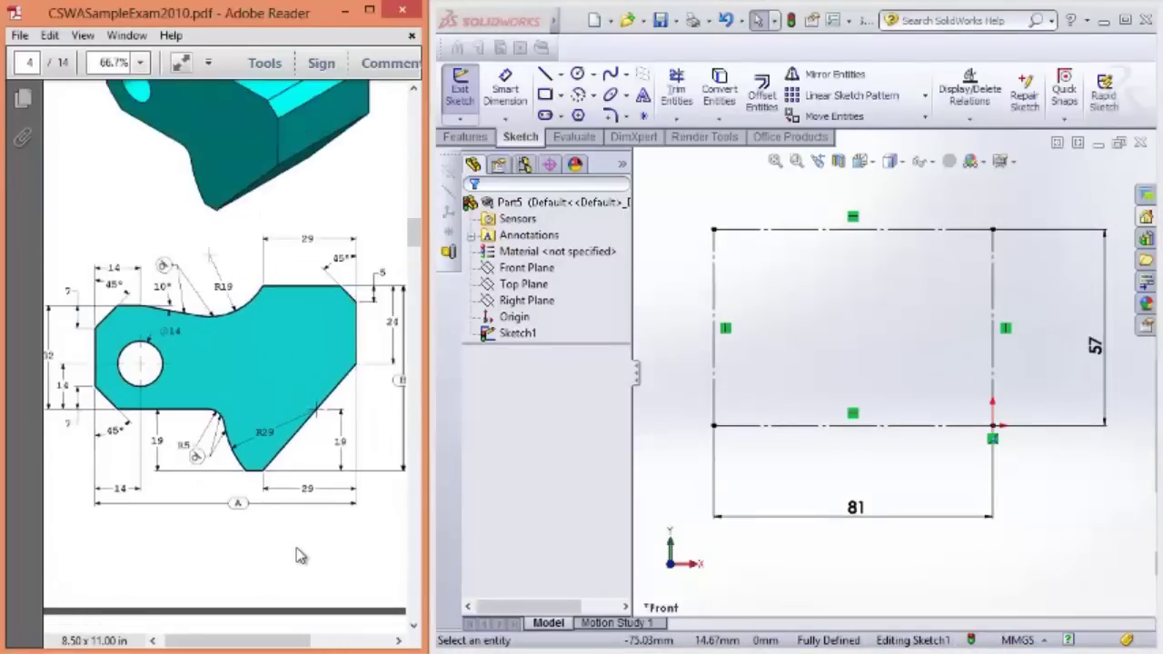
{"action": "scroll", "coordinate": [302, 556], "scroll_direction": "down", "scroll_amount": 1, "text": "ctrl"}
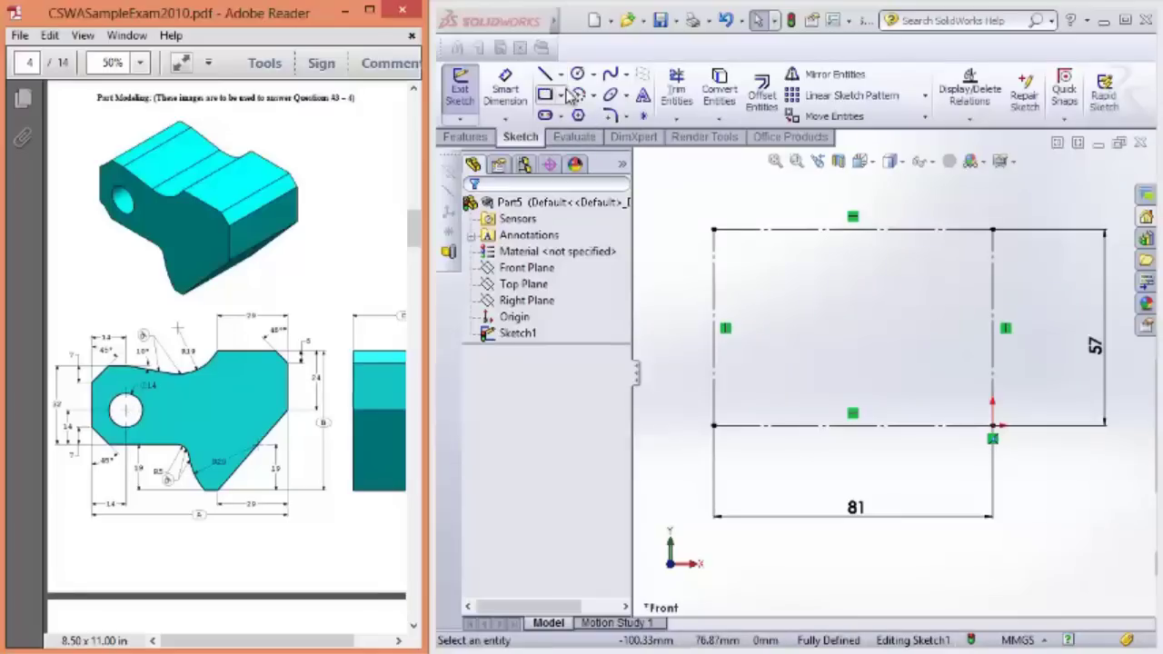
Step: Sketch a five-line chain from about 36 mm left of the rectangle's top-right corner, cutting that corner, down the right edge, diagonally to the bottom edge and leftward
{"action": "left_click", "coordinate": [945, 336]}
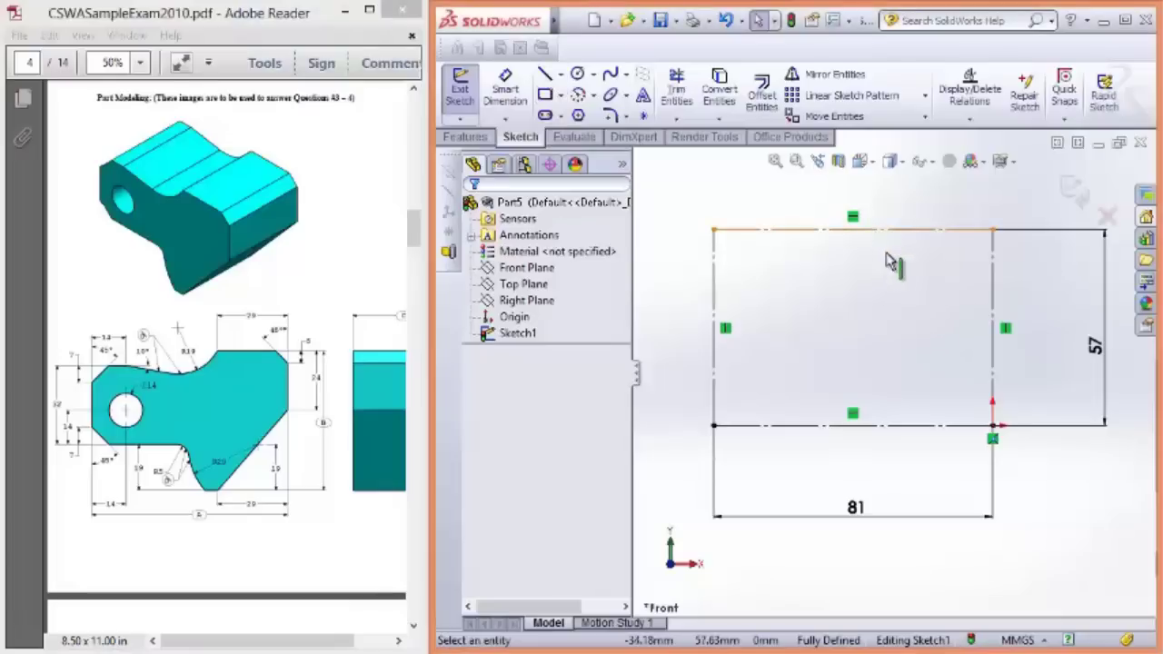
{"action": "left_click", "coordinate": [545, 74]}
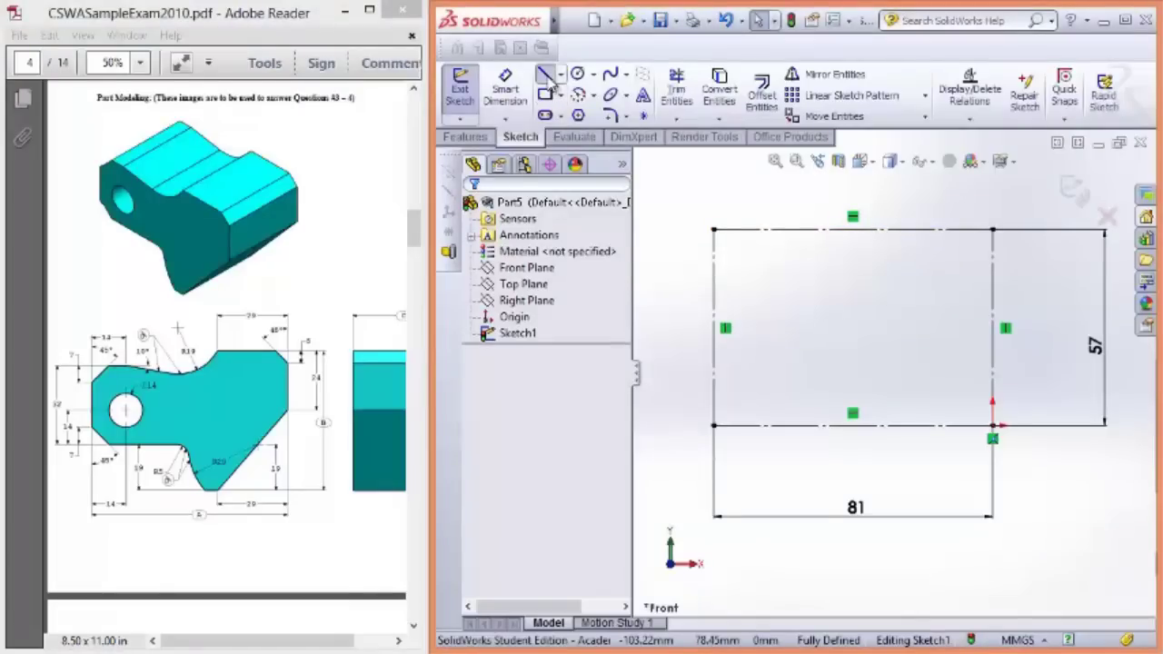
{"action": "left_click", "coordinate": [871, 230]}
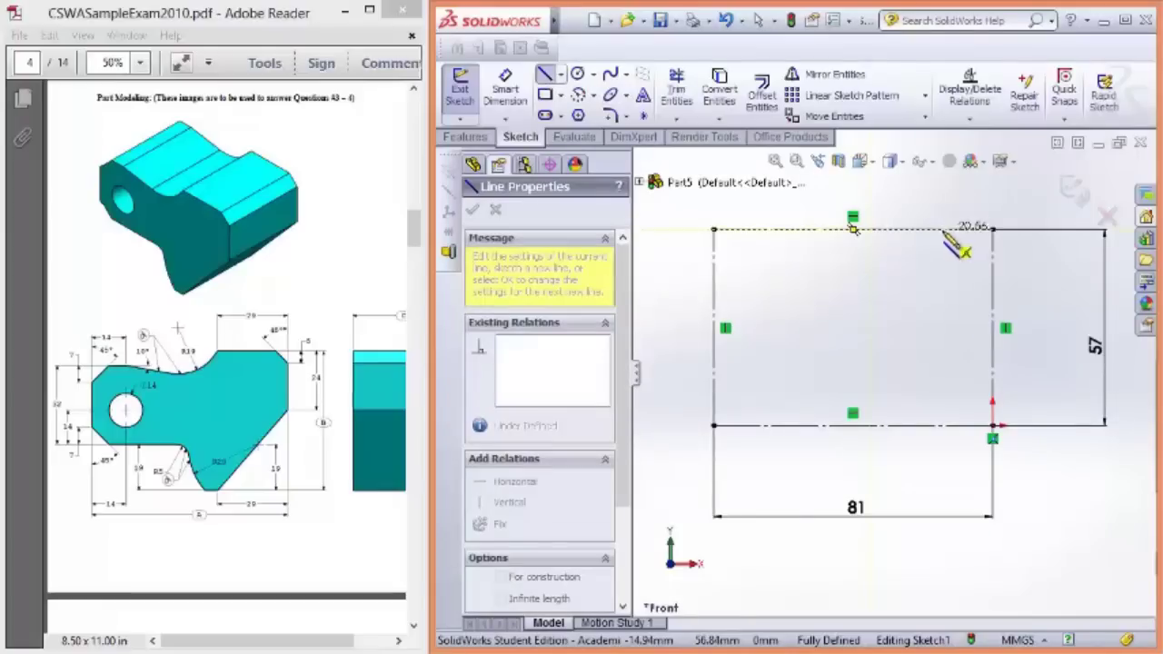
{"action": "left_click", "coordinate": [941, 229]}
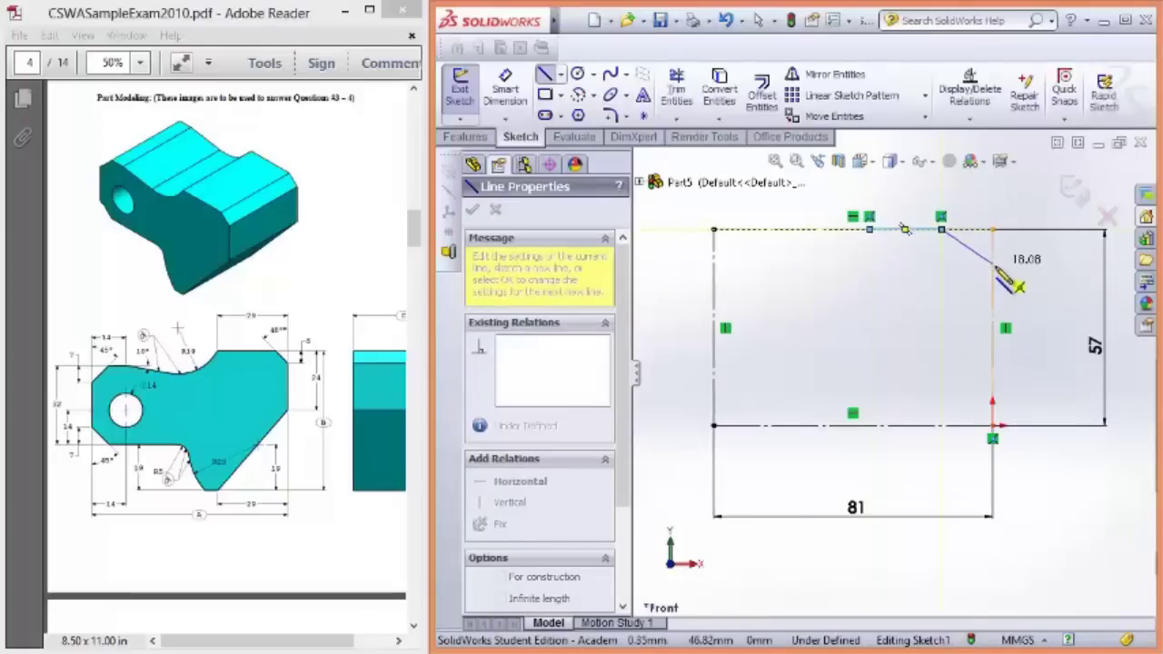
{"action": "left_click", "coordinate": [992, 266]}
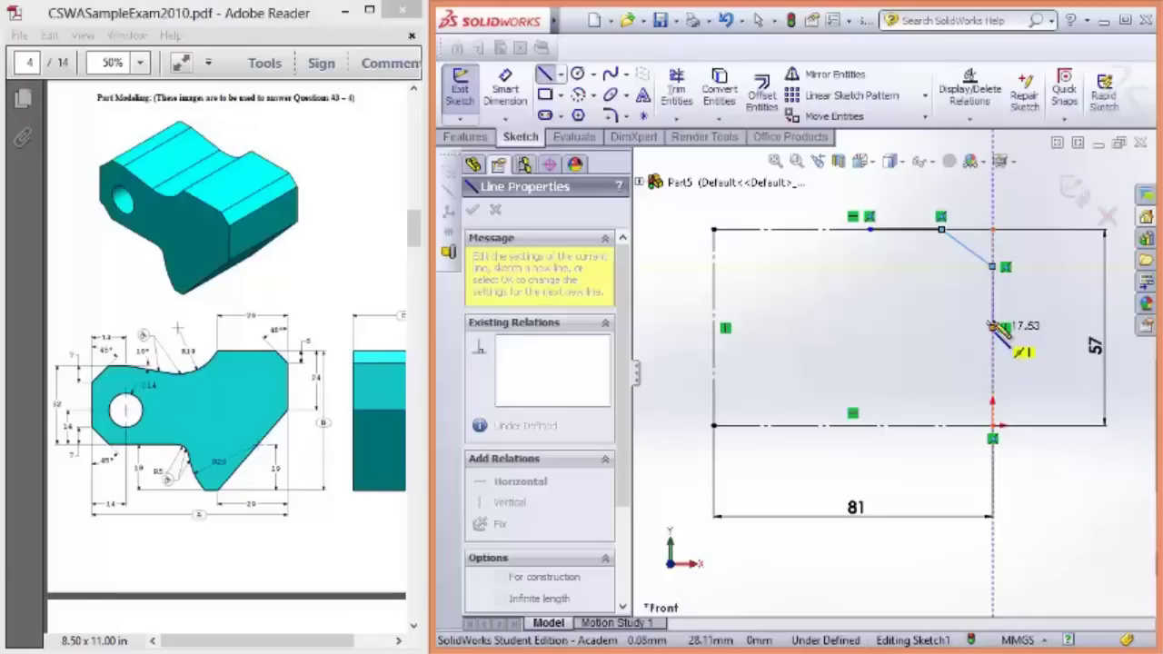
{"action": "left_click", "coordinate": [992, 314]}
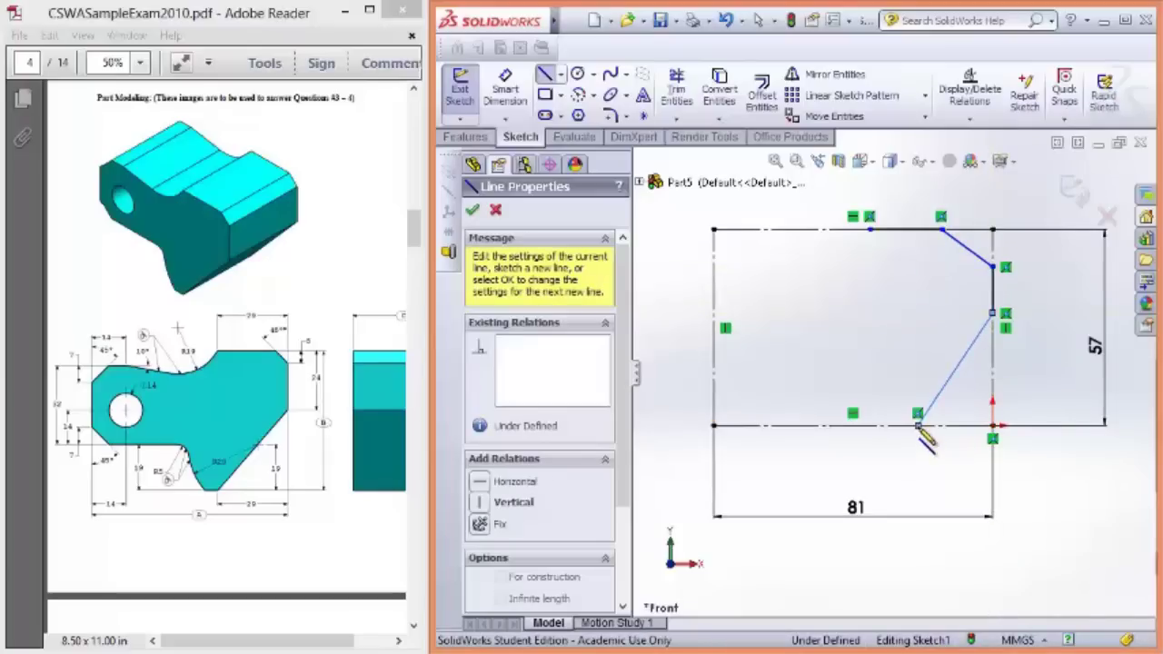
{"action": "left_click", "coordinate": [918, 421]}
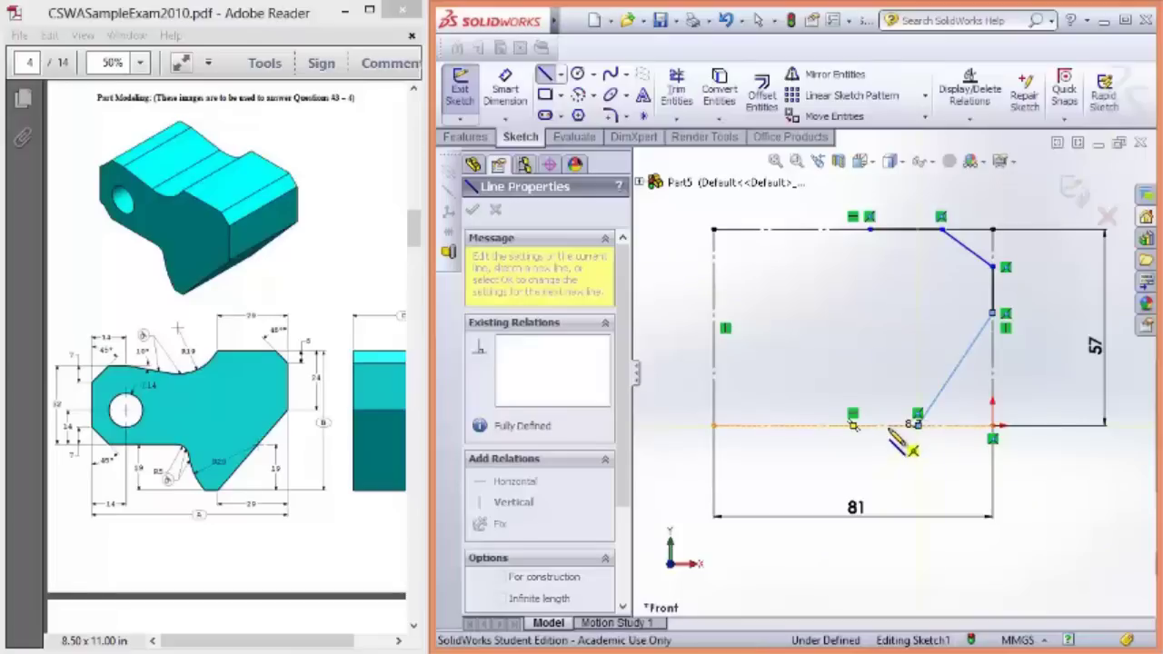
{"action": "left_click", "coordinate": [888, 425]}
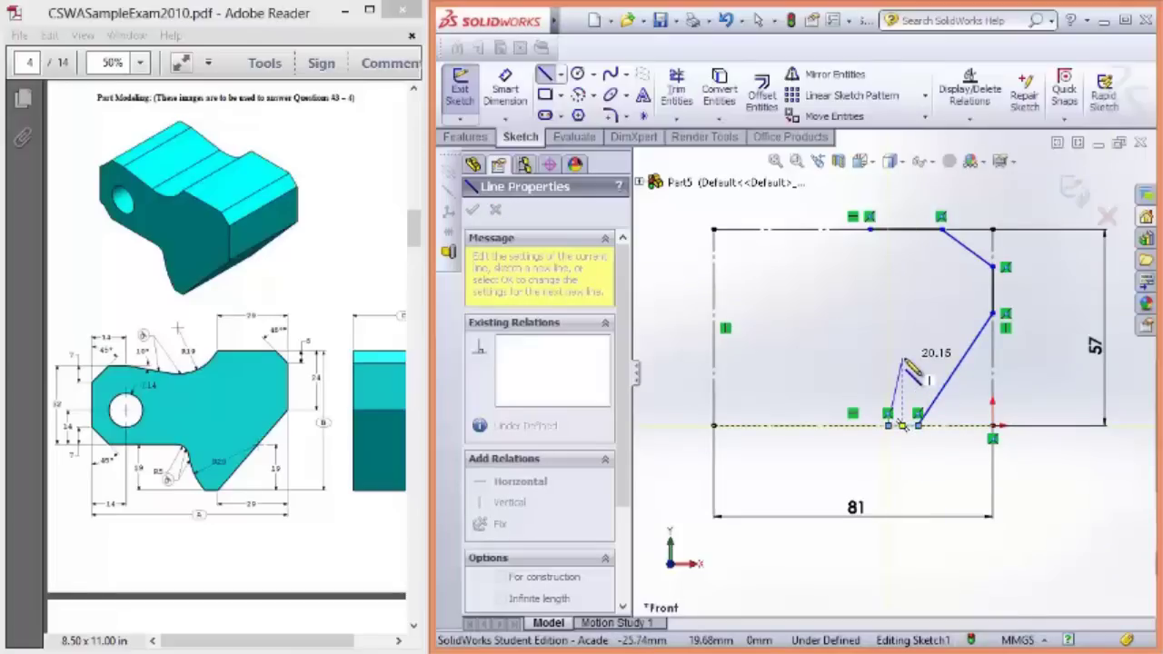
{"action": "key", "text": "Escape"}
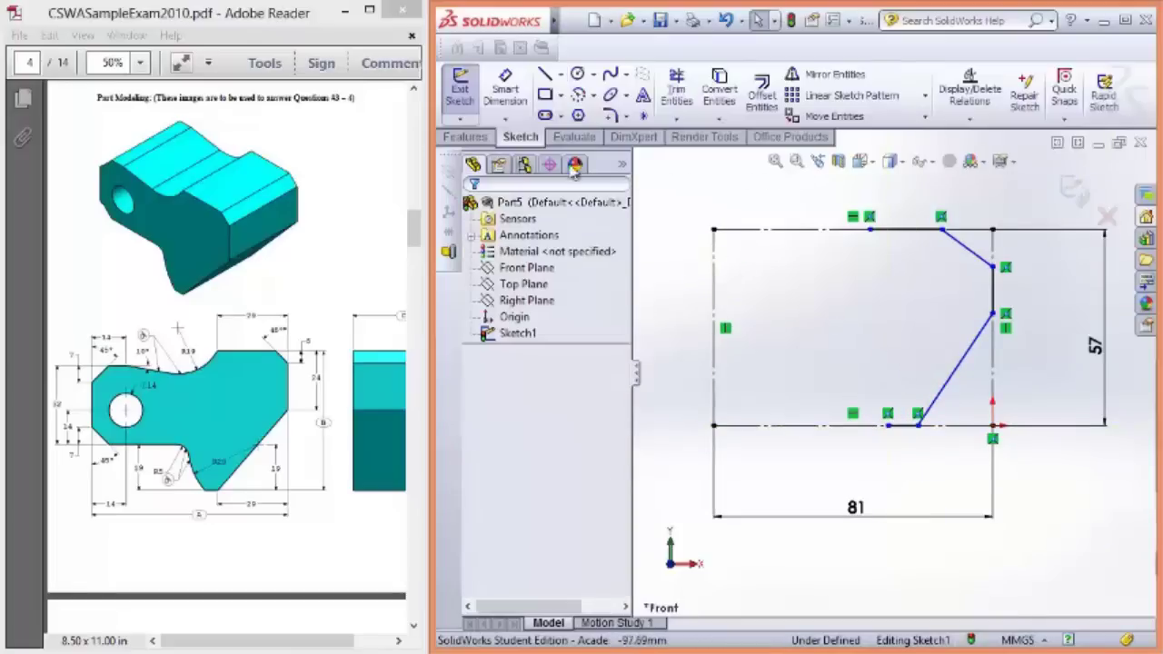
Step: Enlarge the PDF drawing and dimension the top line's left endpoint 29 mm from the rectangle's top-right corner
{"action": "left_click", "coordinate": [356, 295]}
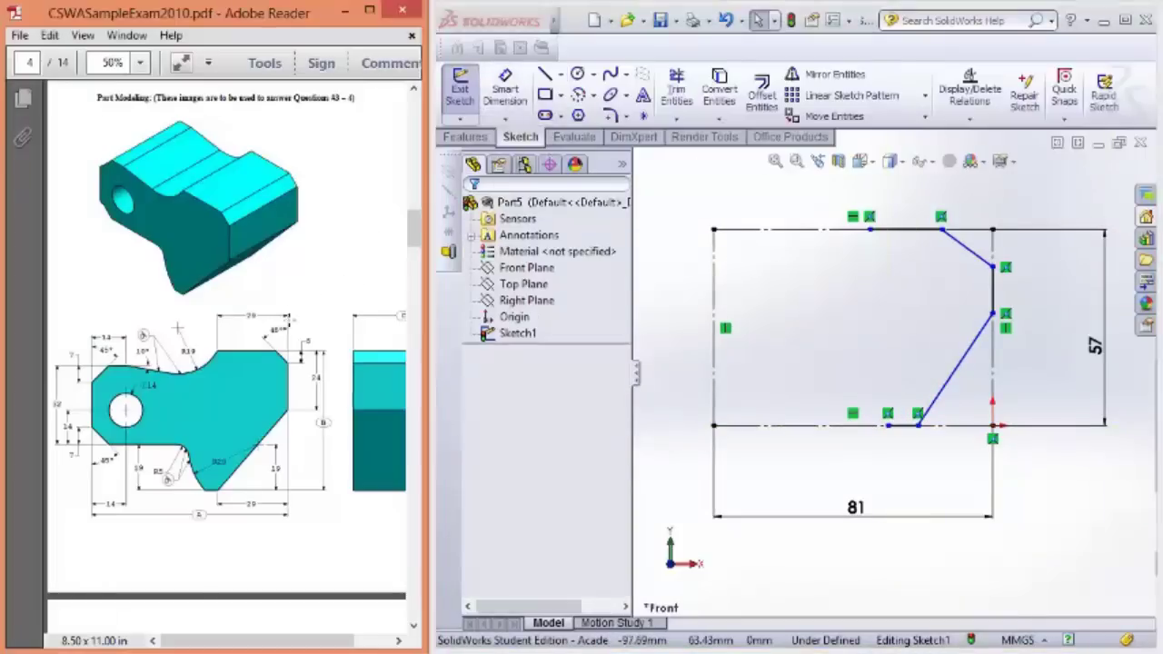
{"action": "scroll", "coordinate": [218, 406], "scroll_direction": "up", "scroll_amount": 2, "text": "ctrl"}
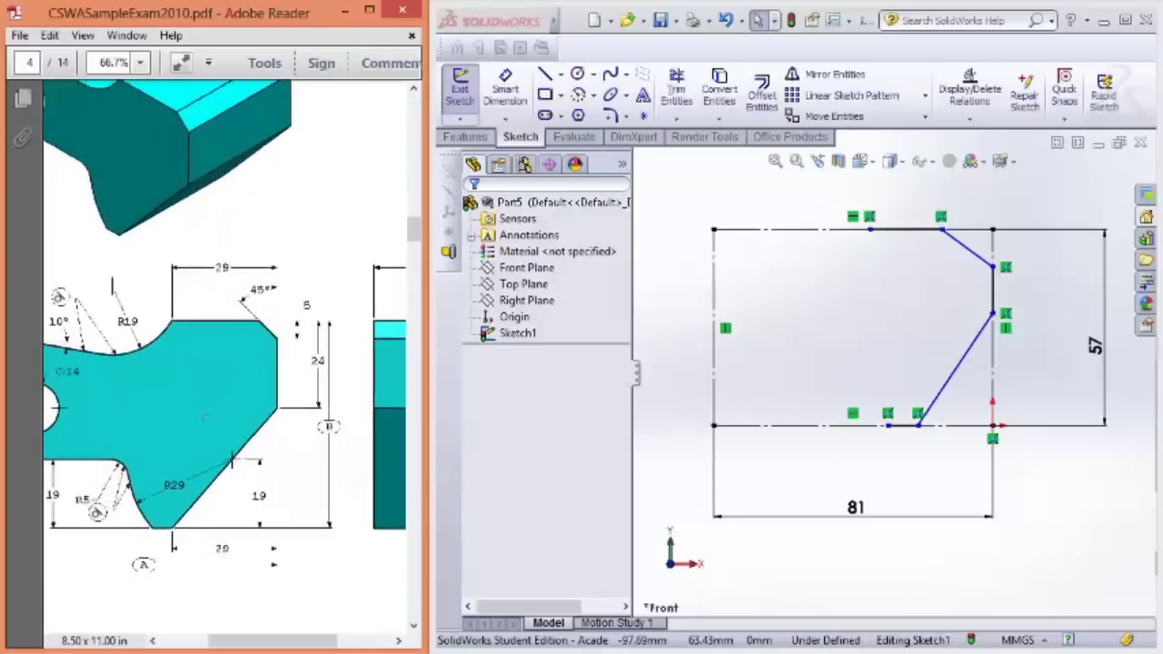
{"action": "scroll", "coordinate": [245, 396], "scroll_direction": "up", "scroll_amount": 1, "text": "ctrl"}
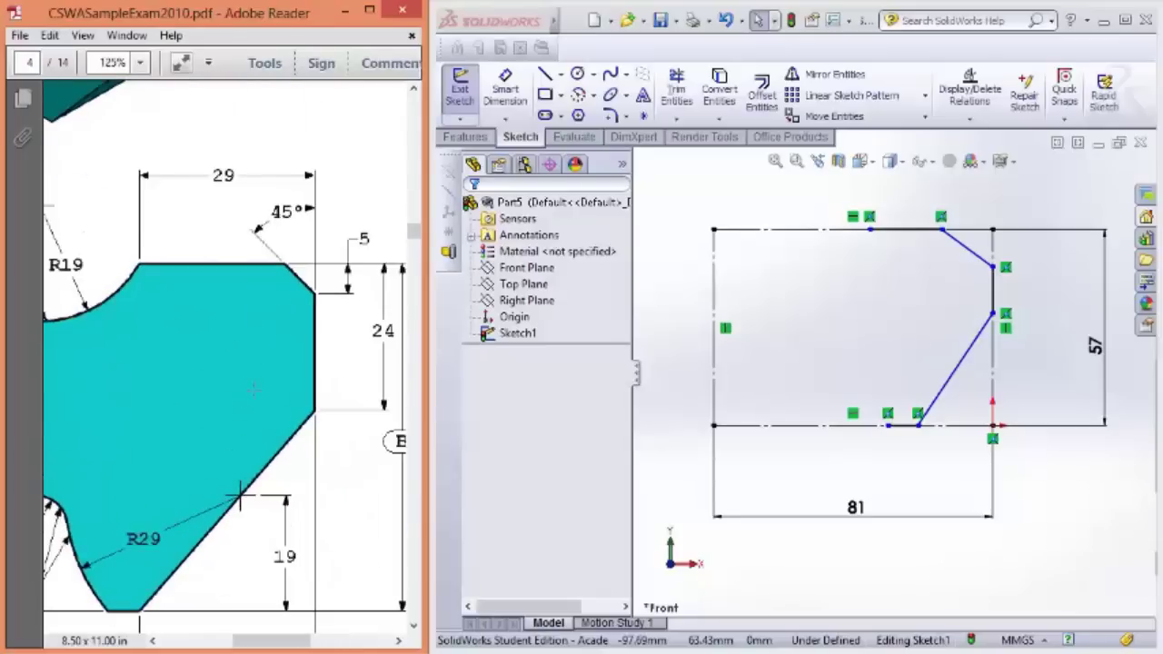
{"action": "left_click", "coordinate": [505, 89]}
{"action": "left_click", "coordinate": [872, 229]}
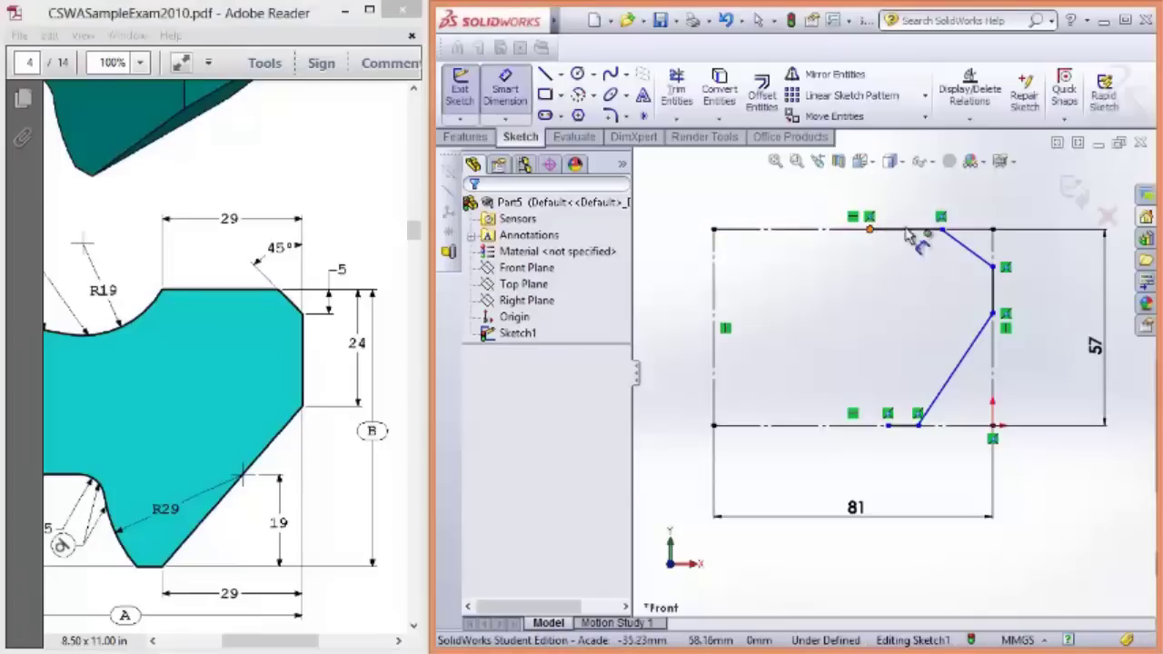
{"action": "left_click", "coordinate": [992, 229]}
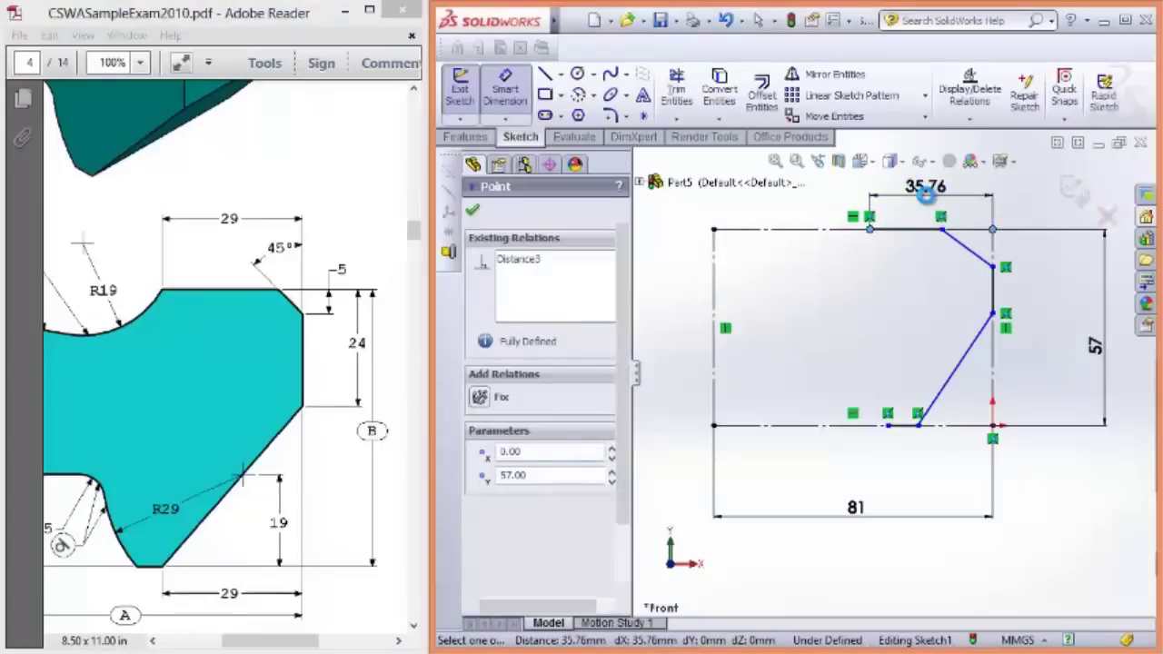
{"action": "left_click", "coordinate": [904, 185]}
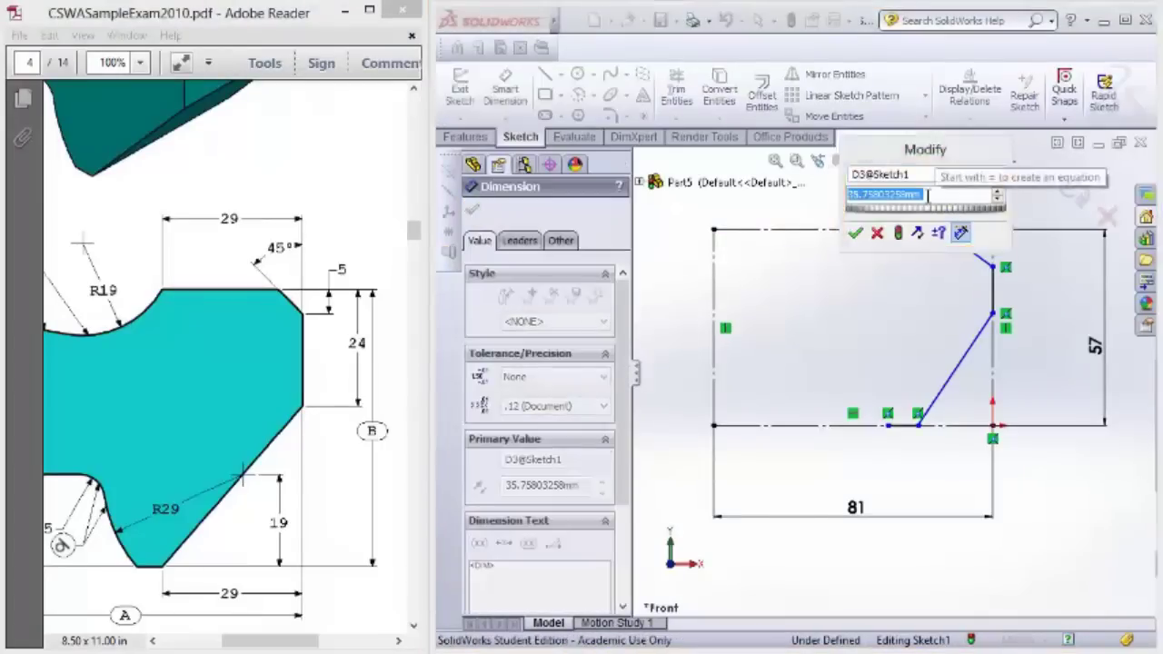
{"action": "type", "text": "29"}
{"action": "key", "text": "Return"}
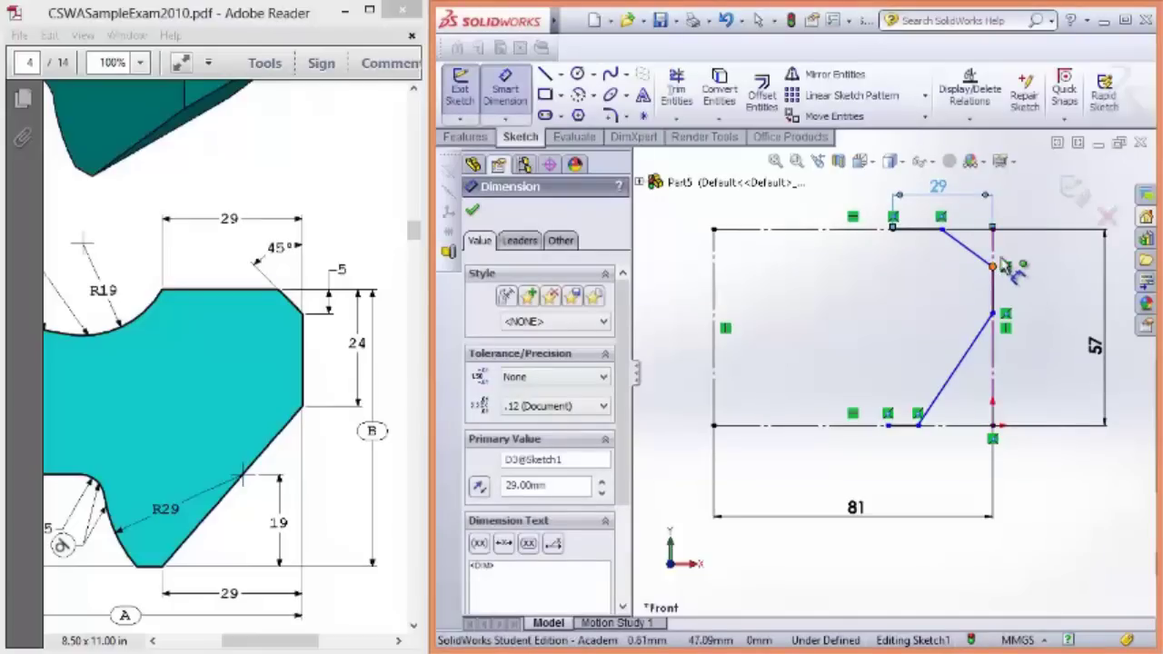
Step: Dimension the corner line's lower endpoint 5 mm vertically below the rectangle's top-right corner
{"action": "left_click", "coordinate": [993, 229]}
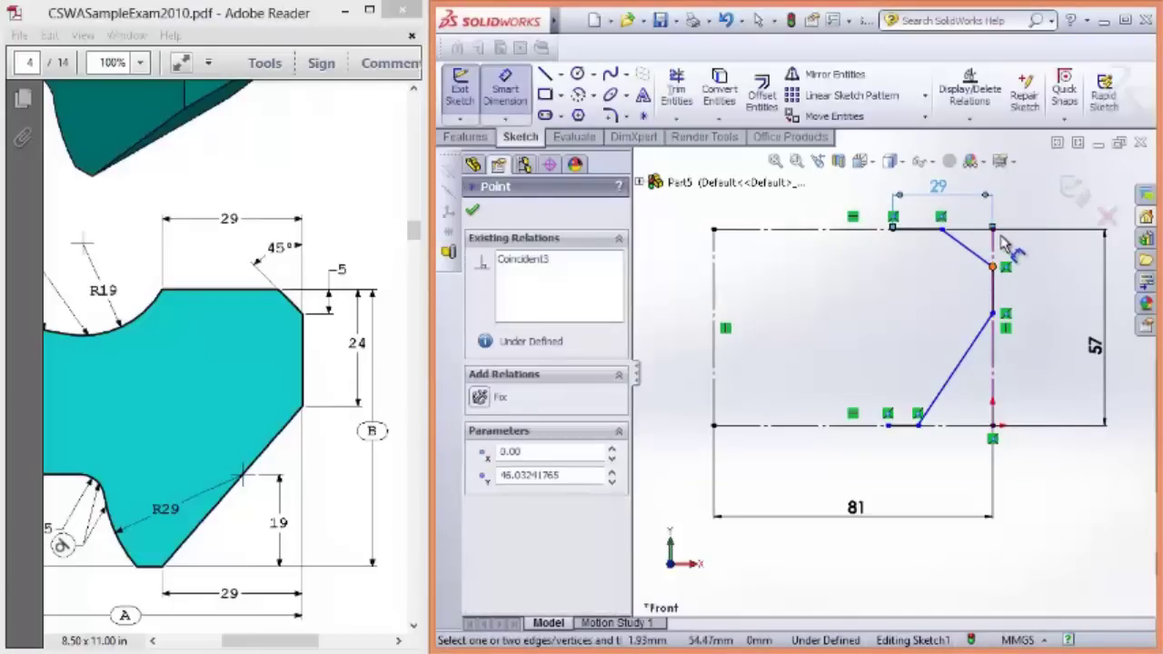
{"action": "left_click", "coordinate": [1059, 230]}
{"action": "left_click", "coordinate": [1059, 252]}
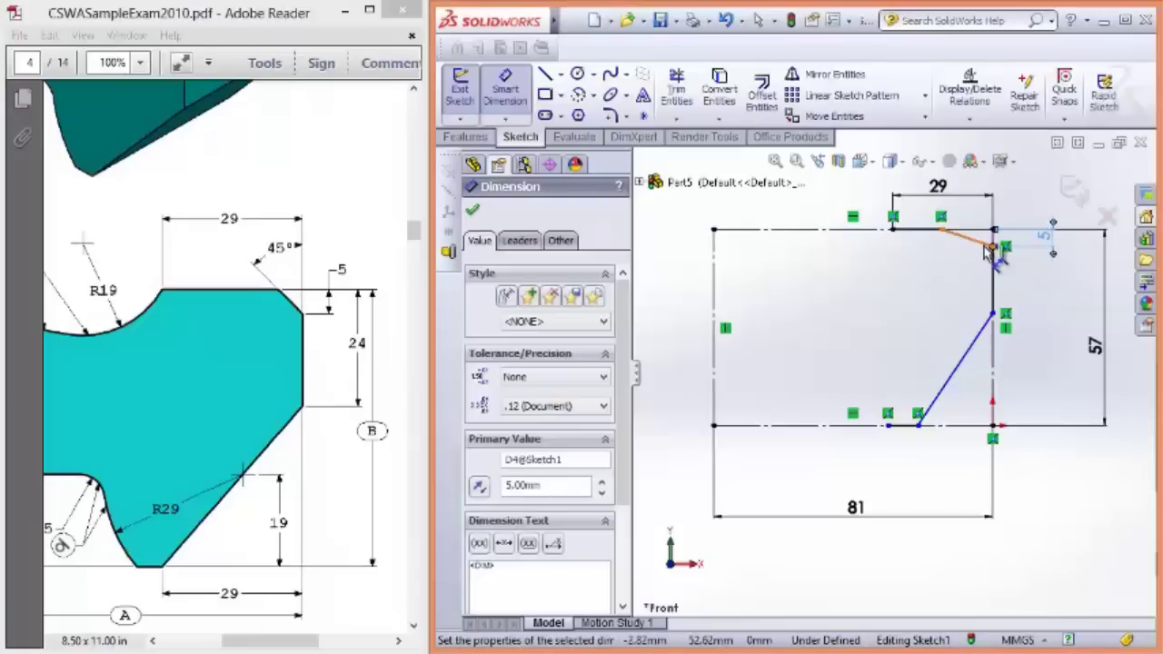
{"action": "left_click", "coordinate": [1005, 244]}
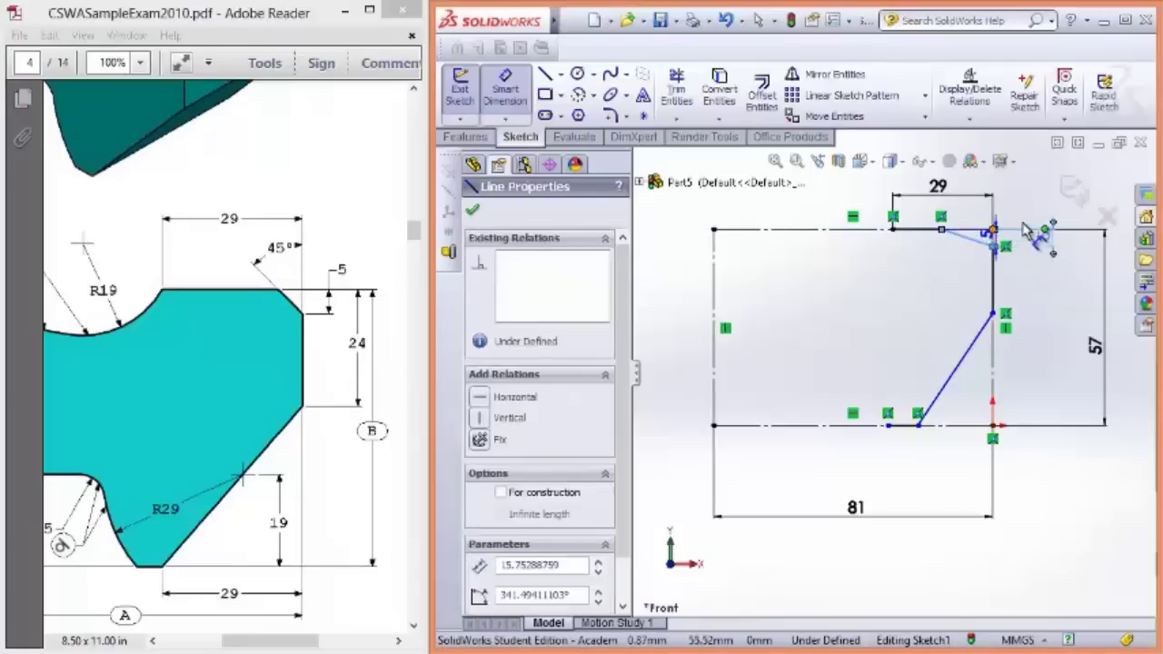
{"action": "left_click", "coordinate": [993, 230]}
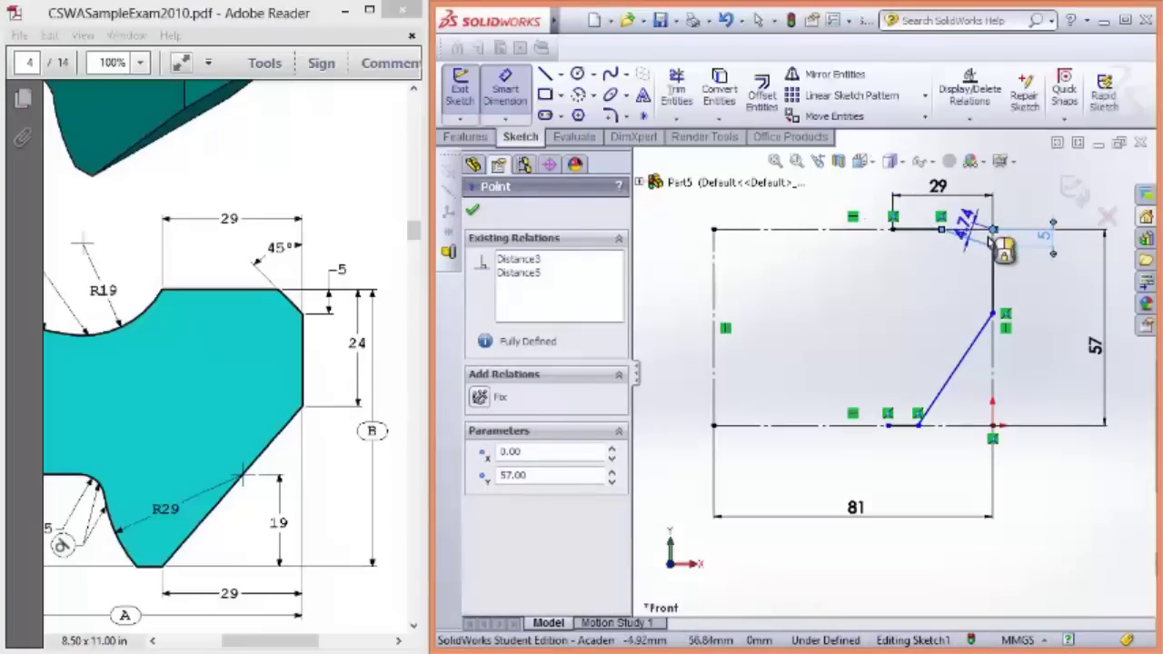
{"action": "key", "text": "Escape"}
Step: Dimension the angle between the slanted top-right corner line and the rectangle's right edge at 45 degrees
{"action": "scroll", "coordinate": [1003, 252], "scroll_direction": "down", "scroll_amount": 3}
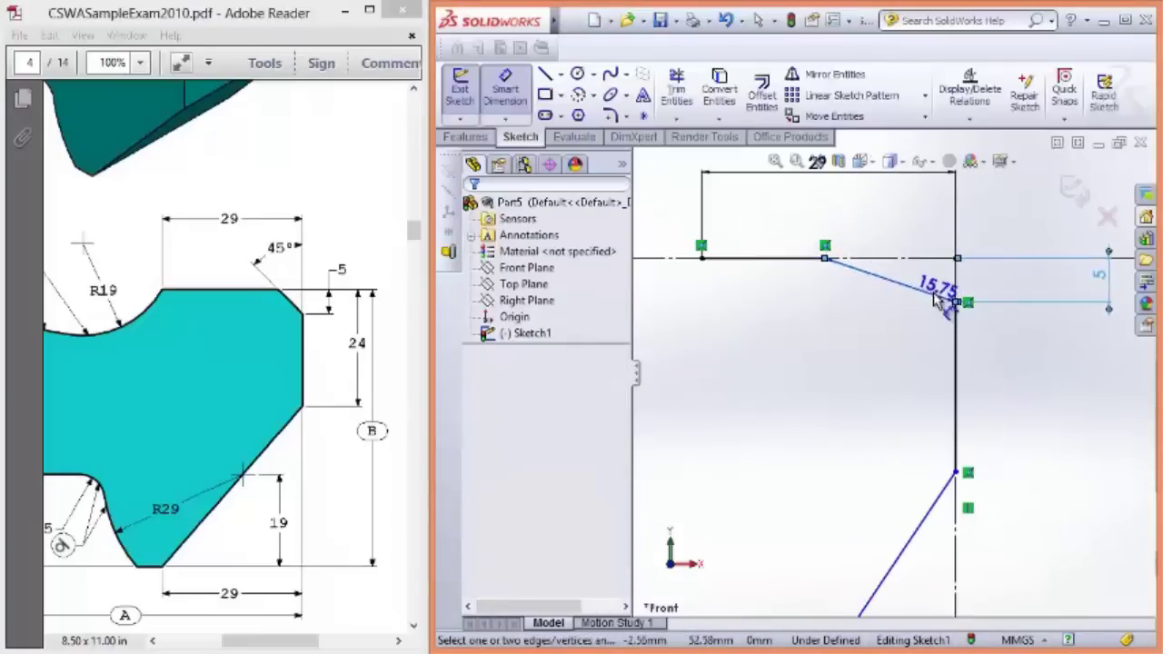
{"action": "left_click", "coordinate": [959, 289]}
{"action": "left_click", "coordinate": [927, 292]}
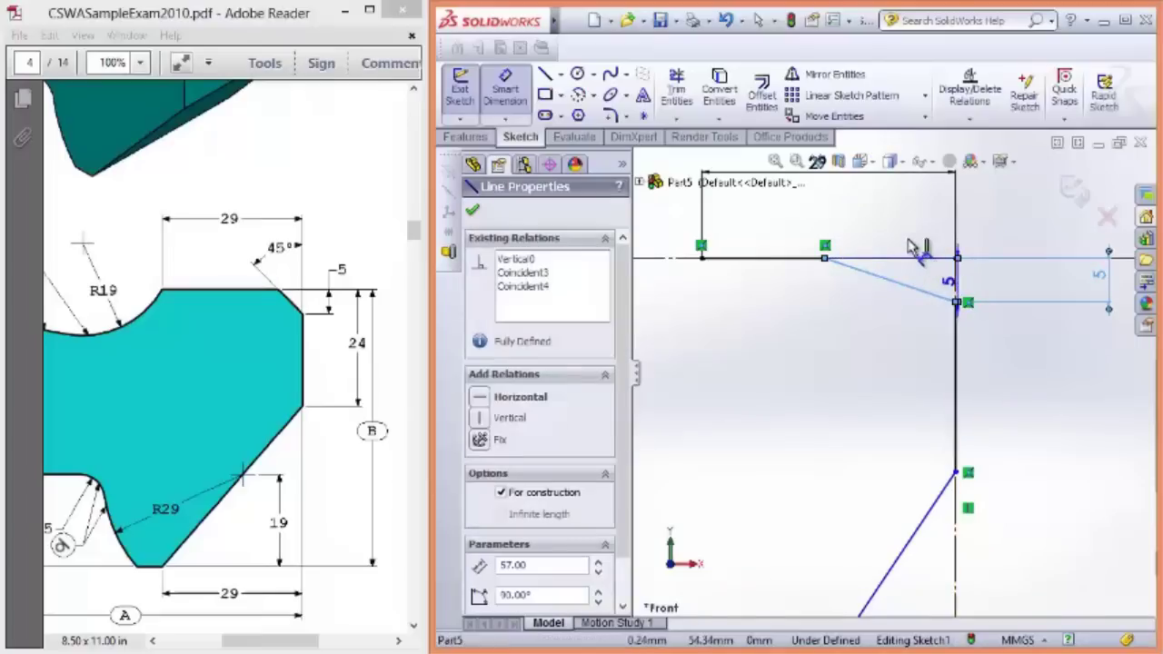
{"action": "left_click", "coordinate": [913, 232]}
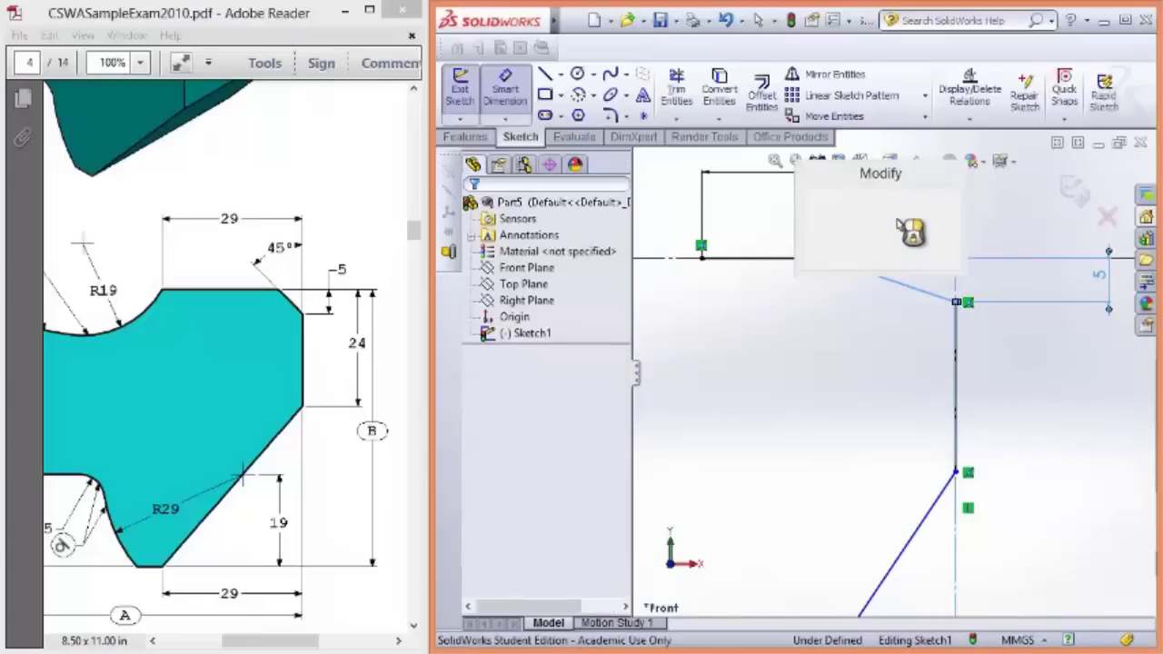
{"action": "type", "text": "45"}
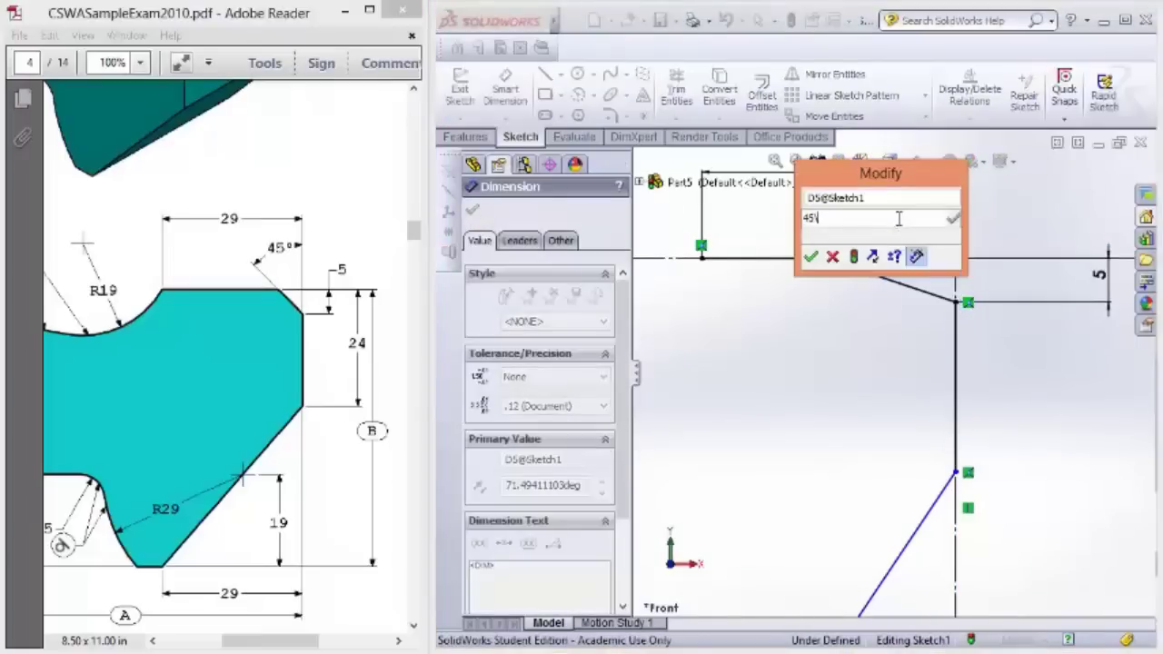
{"action": "key", "text": "Return"}
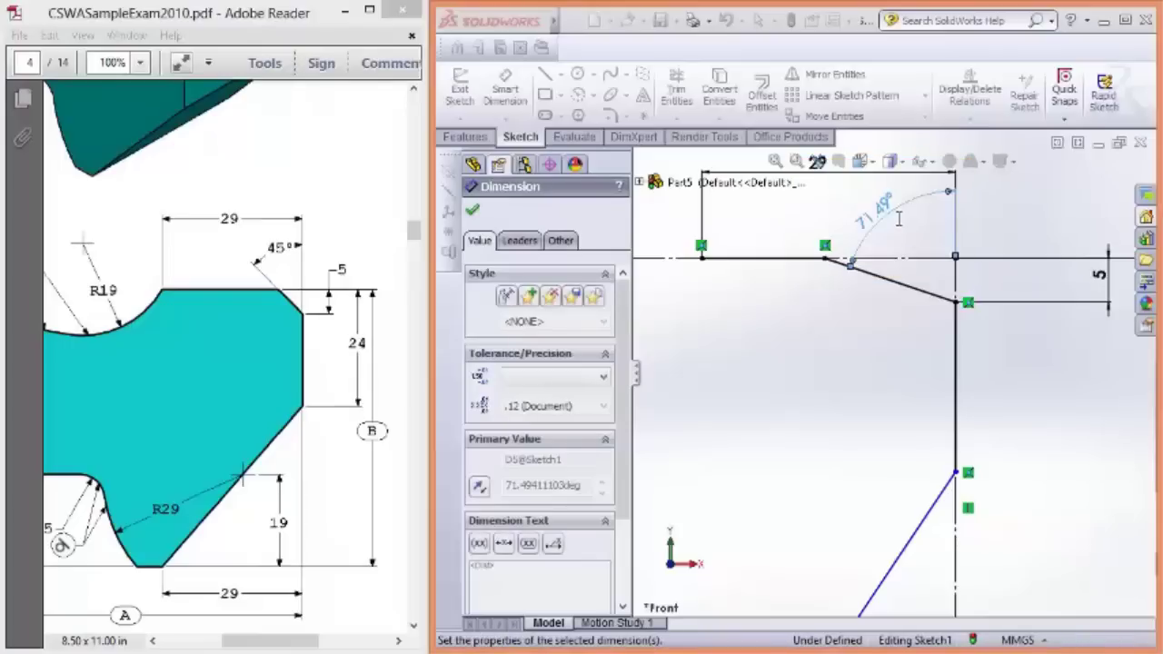
Step: Dimension the right vertical line's lower endpoint 24 mm below the rectangle's top edge
{"action": "scroll", "coordinate": [898, 355], "scroll_direction": "up", "scroll_amount": 5}
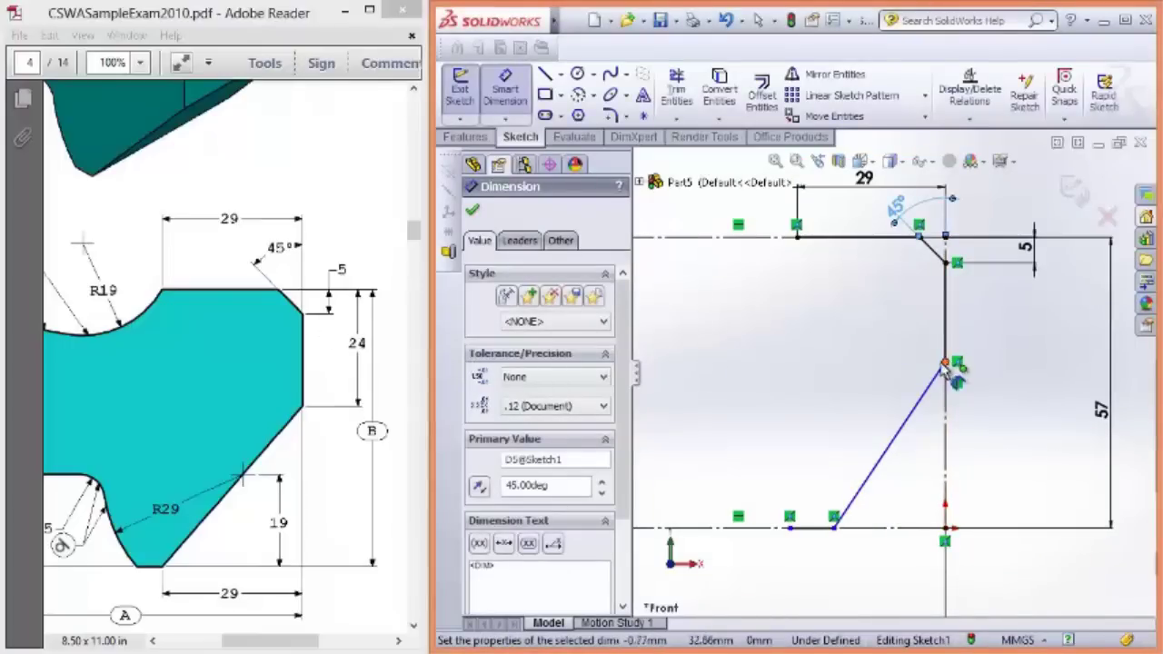
{"action": "left_click", "coordinate": [946, 363]}
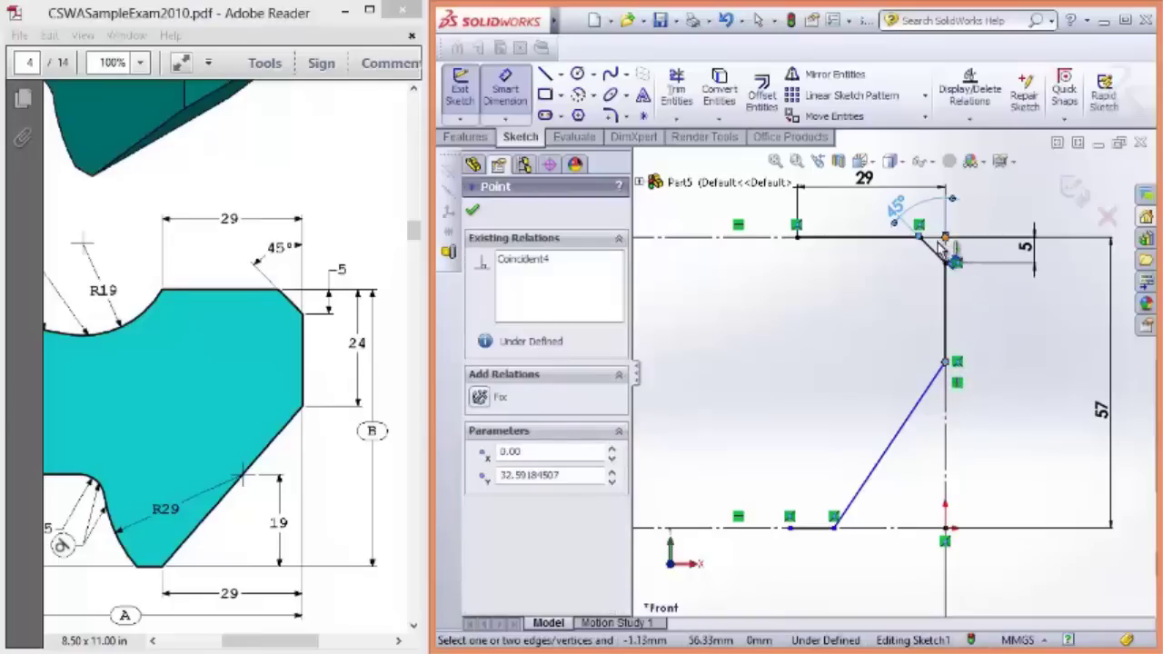
{"action": "left_click", "coordinate": [942, 239]}
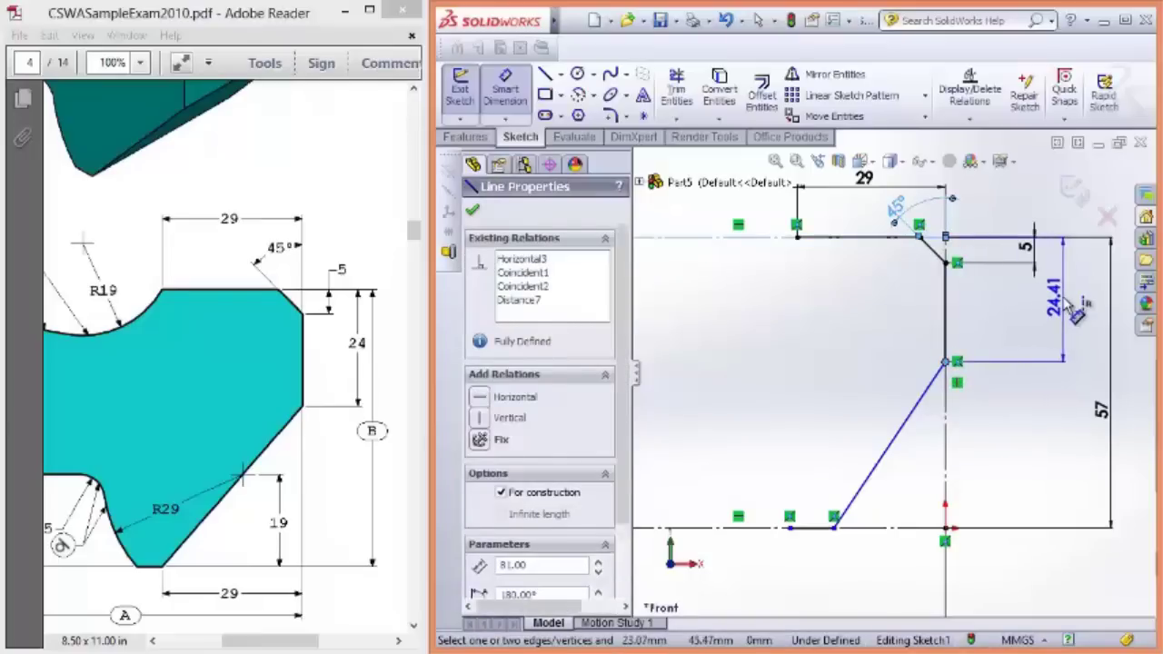
{"action": "left_click", "coordinate": [1075, 309]}
{"action": "type", "text": "2"}
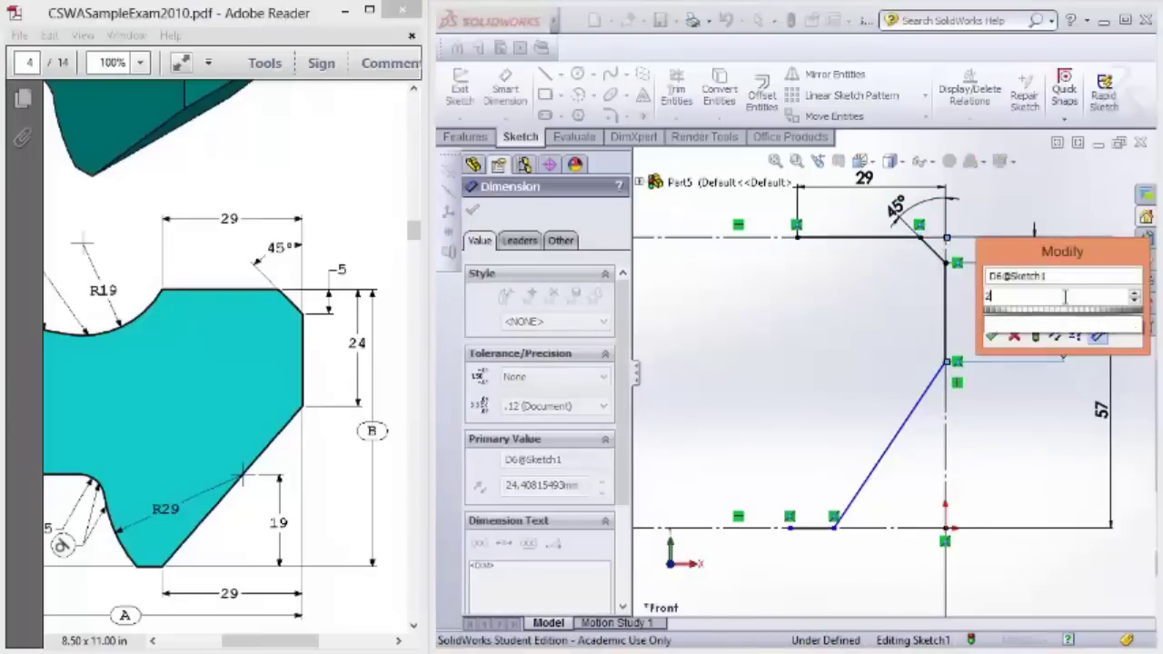
{"action": "type", "text": "4"}
{"action": "key", "text": "Return"}
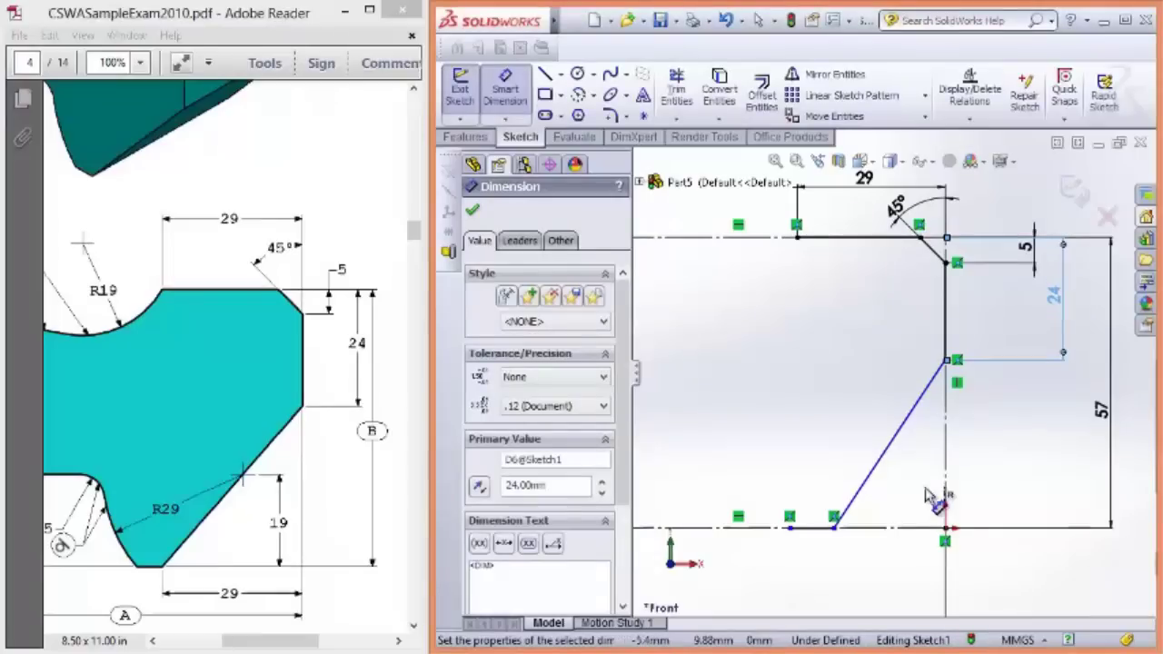
Step: Dimension the long diagonal's lower endpoint 29 mm horizontally from the rectangle's bottom-right corner
{"action": "left_click", "coordinate": [835, 529]}
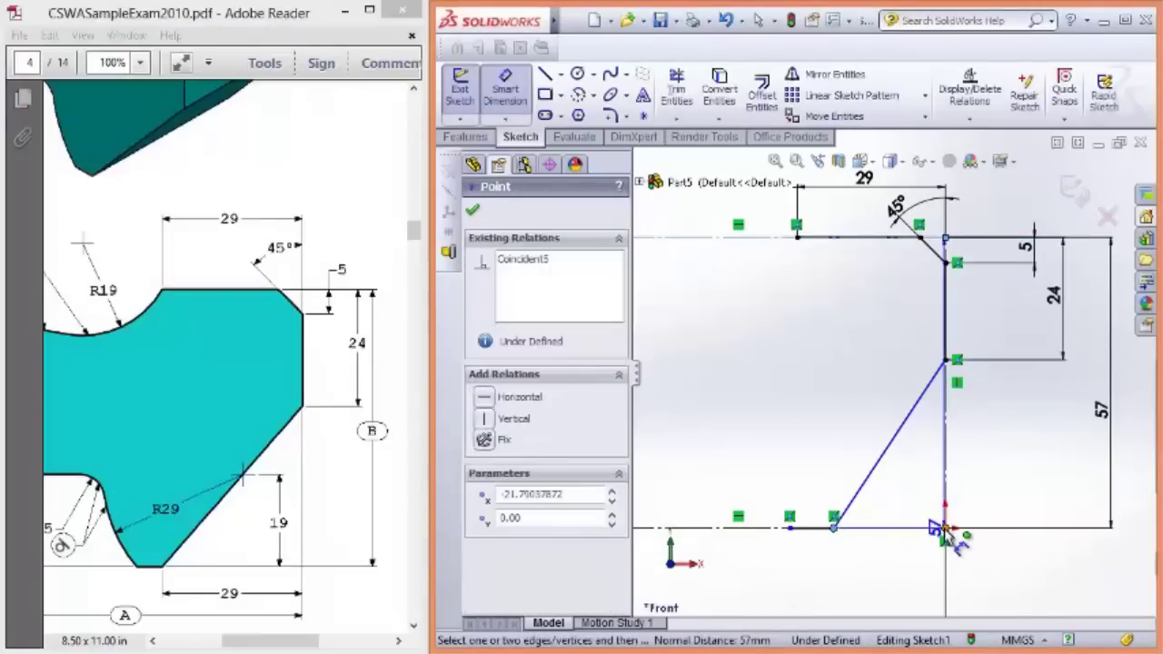
{"action": "left_click", "coordinate": [945, 529]}
{"action": "left_click", "coordinate": [884, 576]}
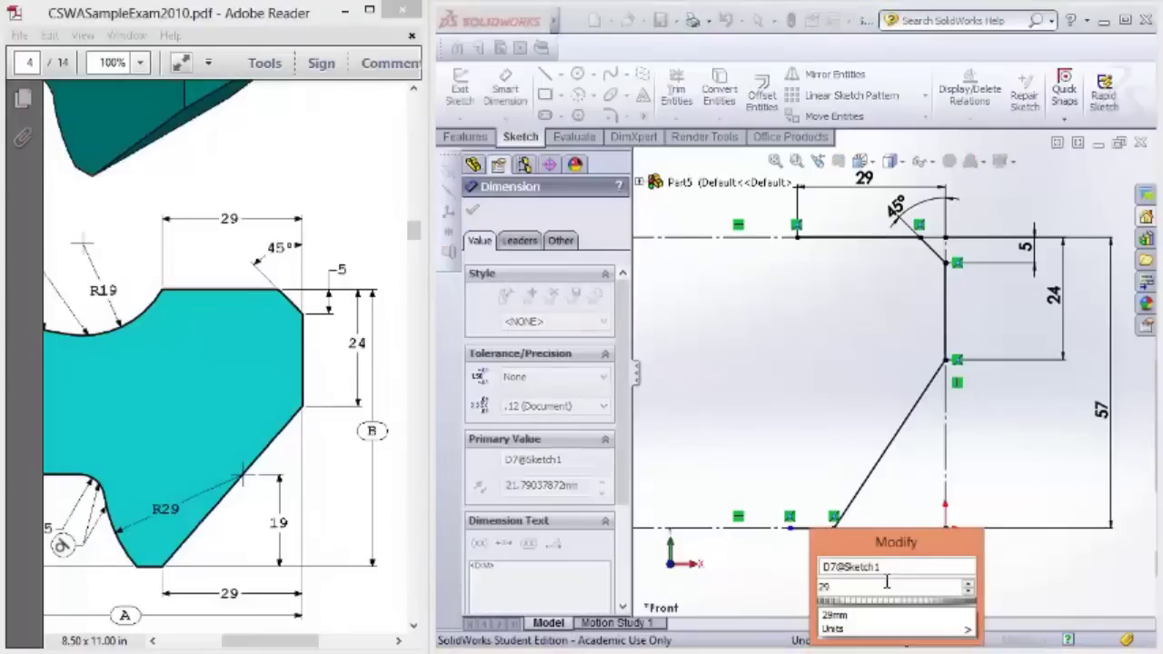
{"action": "type", "text": "29"}
{"action": "key", "text": "Return"}
{"action": "key", "text": "f"}
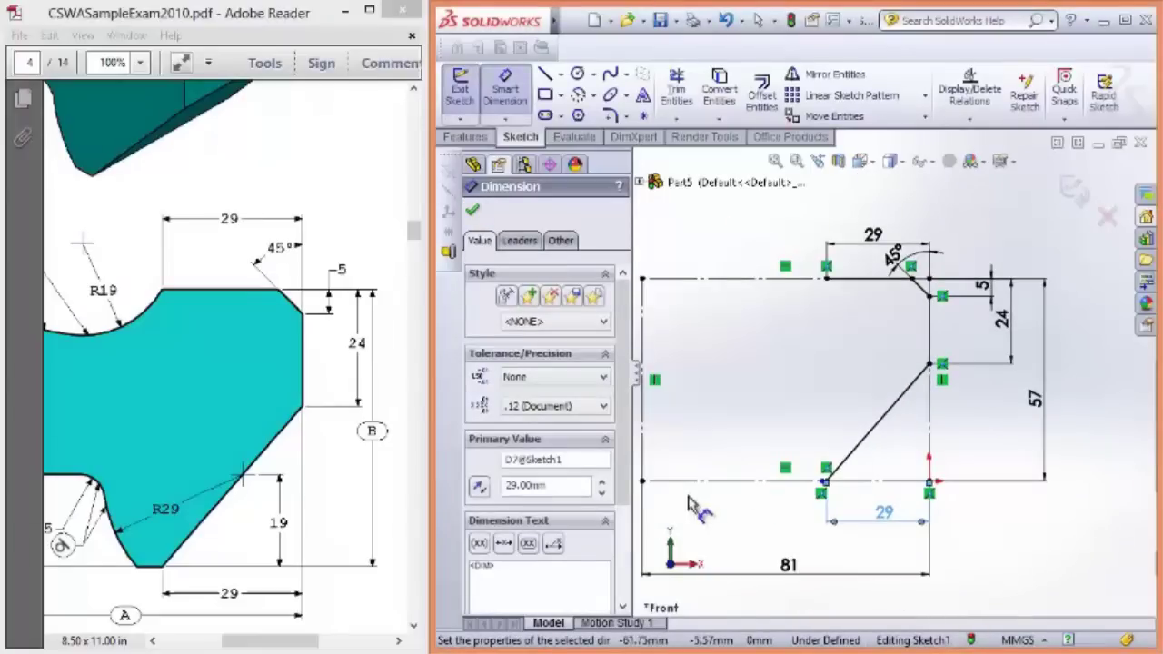
Step: Lengthen the short bottom line by moving its free left endpoint along the bottom edge to about 38 mm left of the origin
{"action": "scroll", "coordinate": [851, 508], "scroll_direction": "down", "scroll_amount": 2}
{"action": "key", "text": "Escape"}
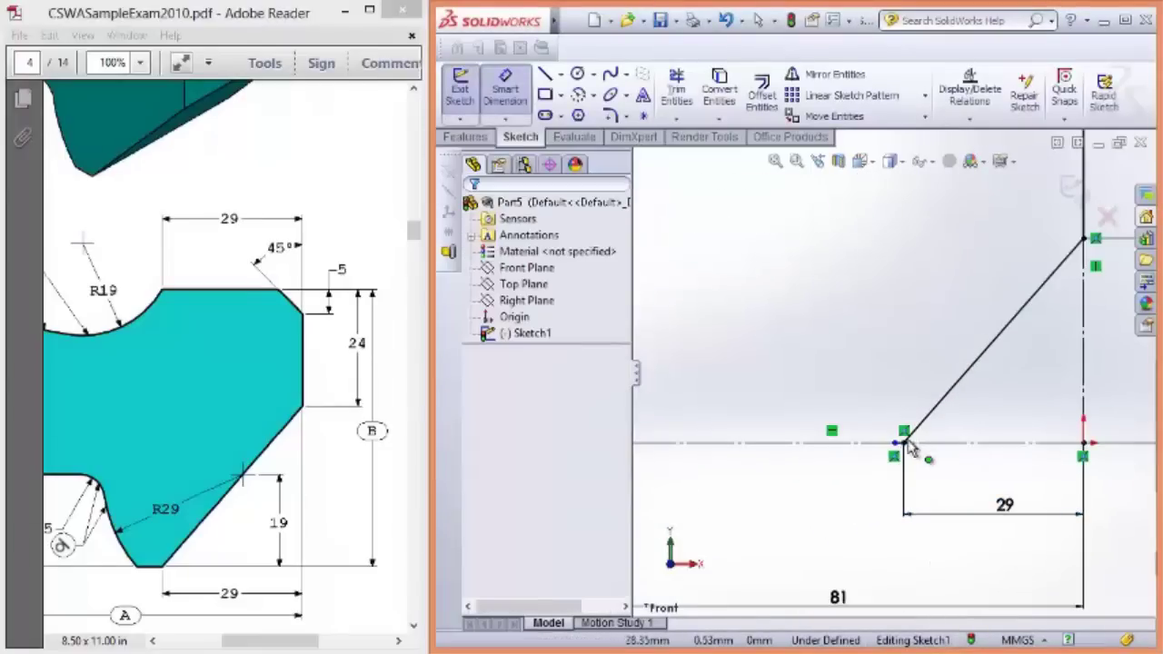
{"action": "scroll", "coordinate": [861, 457], "scroll_direction": "down", "scroll_amount": 3}
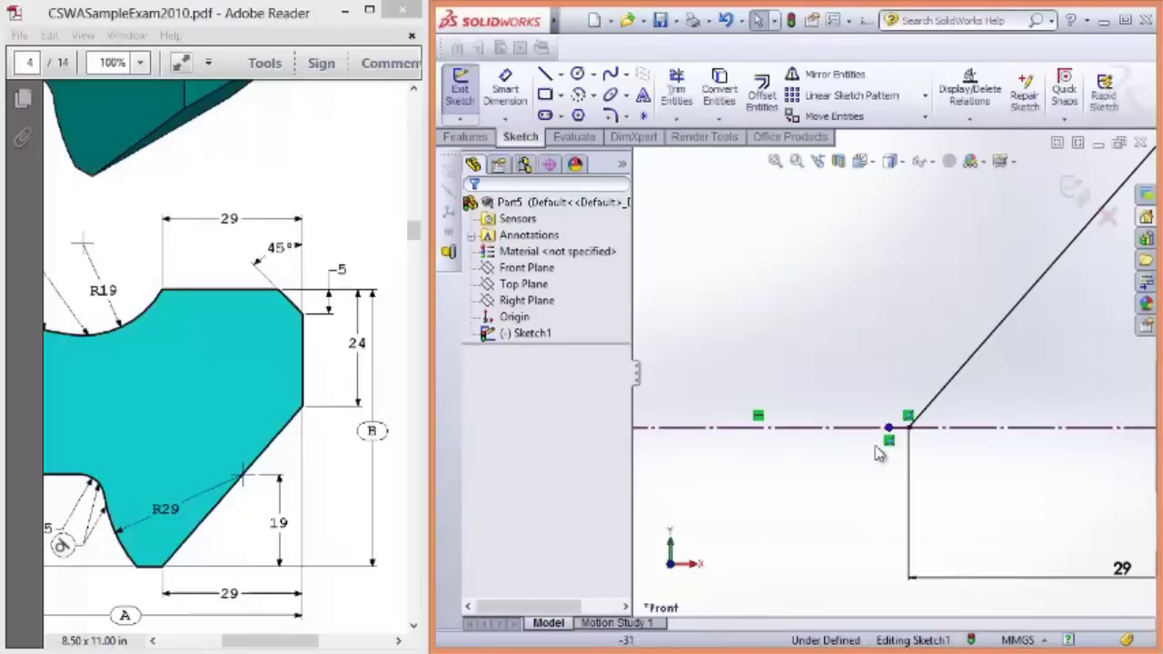
{"action": "mouse_move", "coordinate": [888, 428]}
{"action": "left_mouse_down"}
{"action": "mouse_move", "coordinate": [717, 437]}
{"action": "mouse_move", "coordinate": [844, 358]}
{"action": "mouse_move", "coordinate": [839, 425]}
{"action": "mouse_move", "coordinate": [894, 424]}
{"action": "mouse_move", "coordinate": [789, 448]}
{"action": "mouse_move", "coordinate": [870, 445]}
{"action": "mouse_move", "coordinate": [803, 448]}
{"action": "left_mouse_up"}
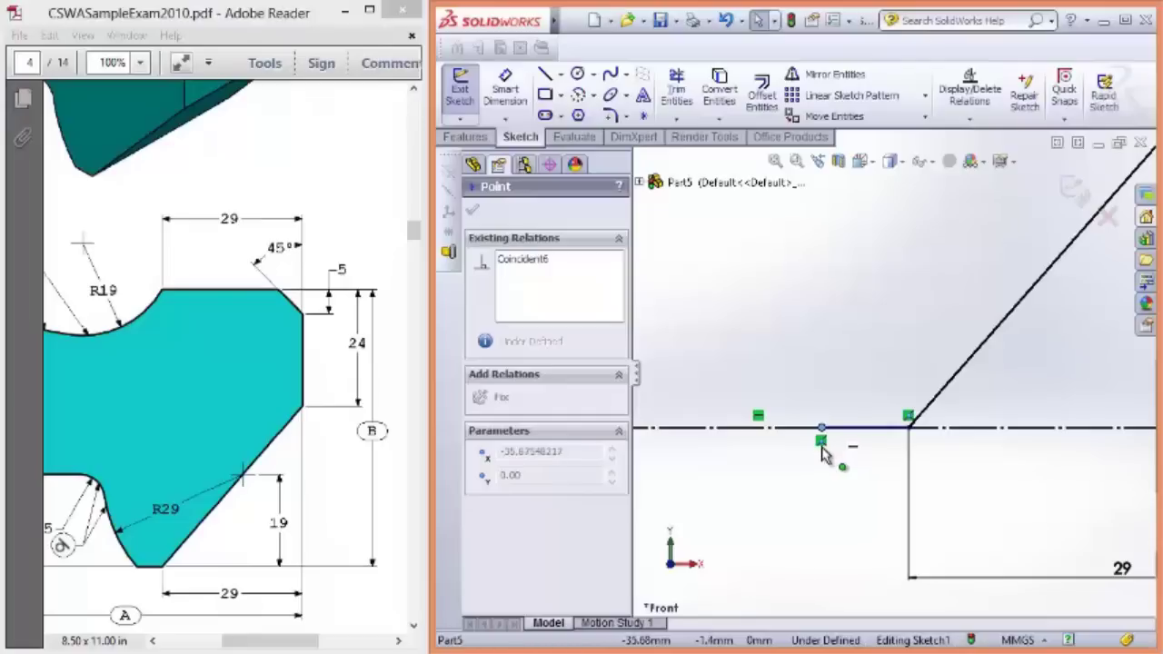
{"action": "left_click_drag", "start_coordinate": [822, 455], "coordinate": [822, 454]}
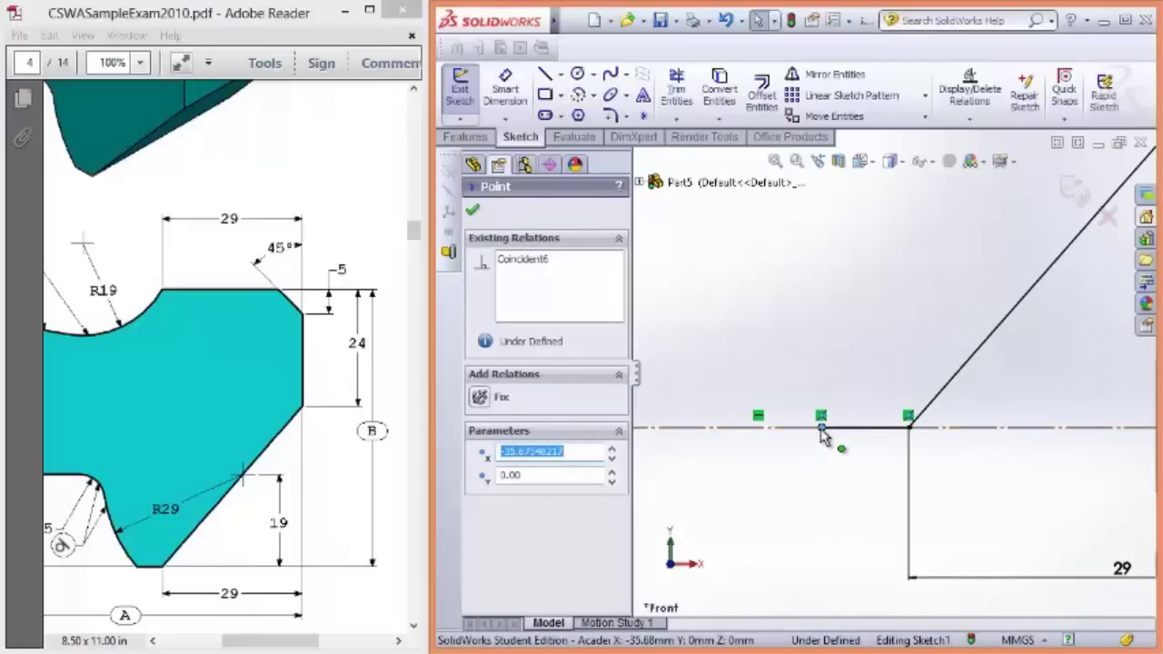
{"action": "mouse_move", "coordinate": [821, 429]}
{"action": "left_mouse_down"}
{"action": "mouse_move", "coordinate": [792, 433]}
{"action": "mouse_move", "coordinate": [827, 438]}
{"action": "mouse_move", "coordinate": [765, 437]}
{"action": "mouse_move", "coordinate": [843, 436]}
{"action": "mouse_move", "coordinate": [822, 436]}
{"action": "mouse_move", "coordinate": [834, 496]}
{"action": "left_mouse_up"}
Step: Sketch a circle of about 31 mm radius centred on the long diagonal and passing through the short bottom line's left endpoint
{"action": "scroll", "coordinate": [895, 373], "scroll_direction": "up", "scroll_amount": 4}
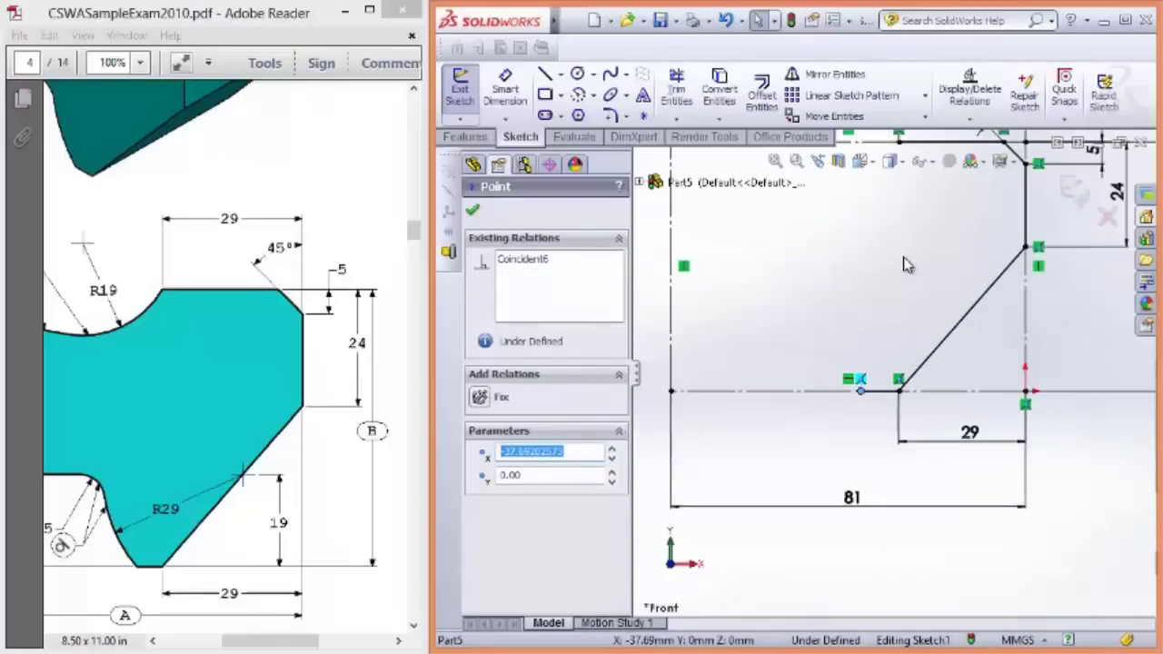
{"action": "scroll", "coordinate": [911, 257], "scroll_direction": "up", "scroll_amount": 2}
{"action": "scroll", "coordinate": [911, 336], "scroll_direction": "down", "scroll_amount": 2}
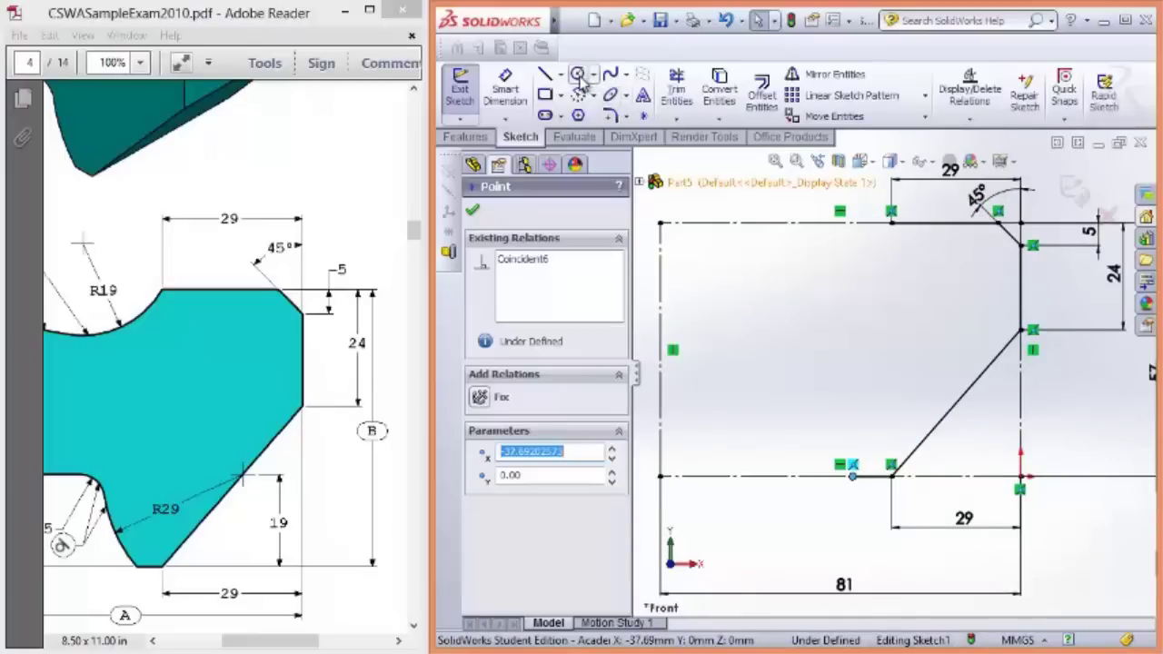
{"action": "left_click", "coordinate": [963, 397]}
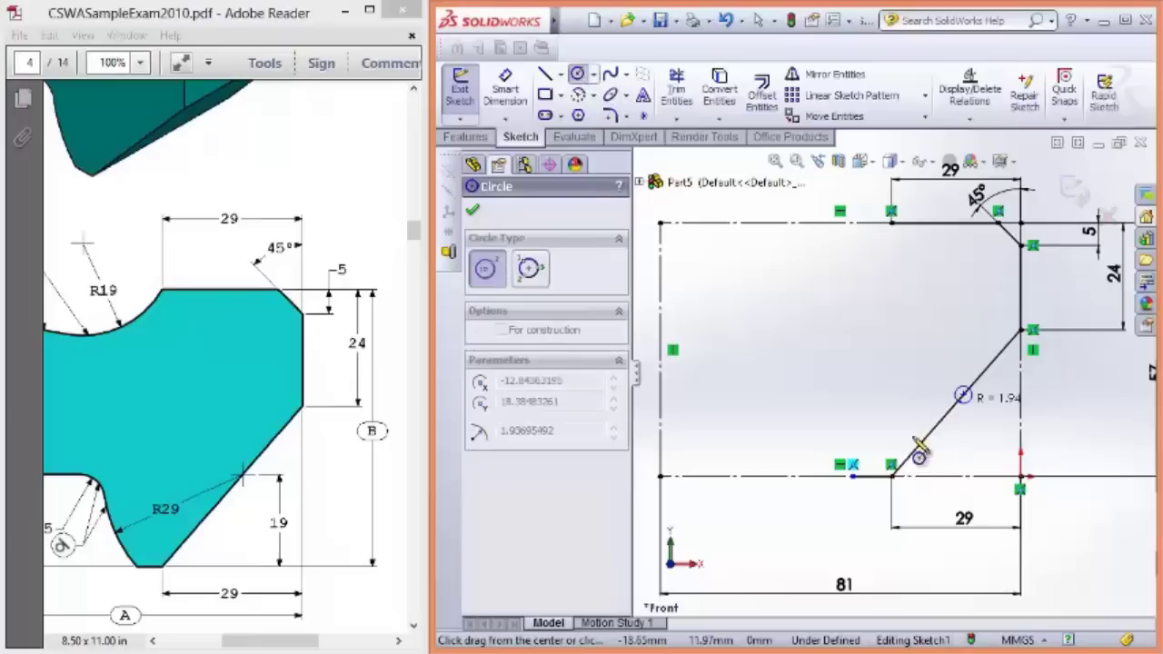
{"action": "scroll", "coordinate": [870, 483], "scroll_direction": "down", "scroll_amount": 3}
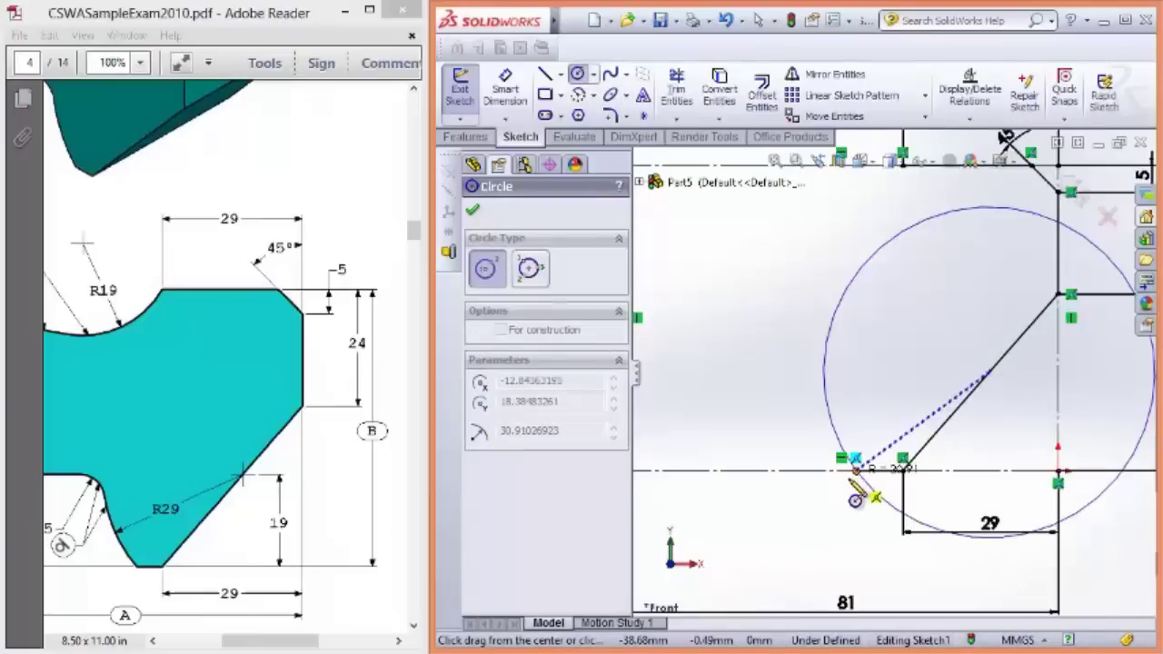
{"action": "scroll", "coordinate": [871, 473], "scroll_direction": "down", "scroll_amount": 2}
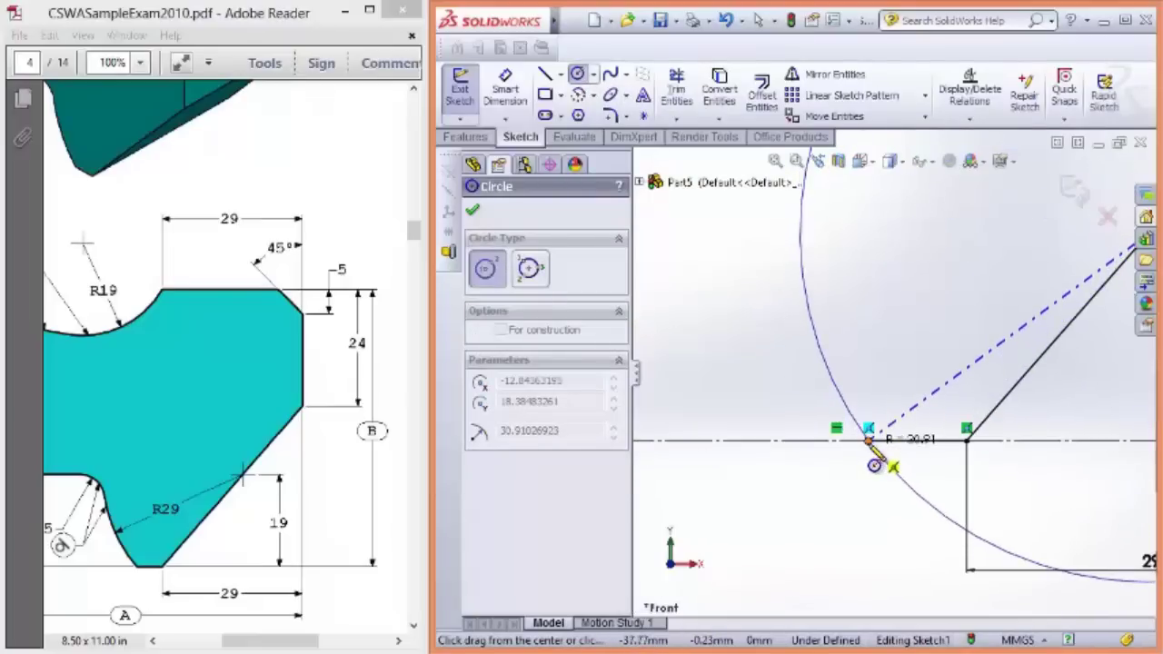
{"action": "left_click", "coordinate": [874, 465]}
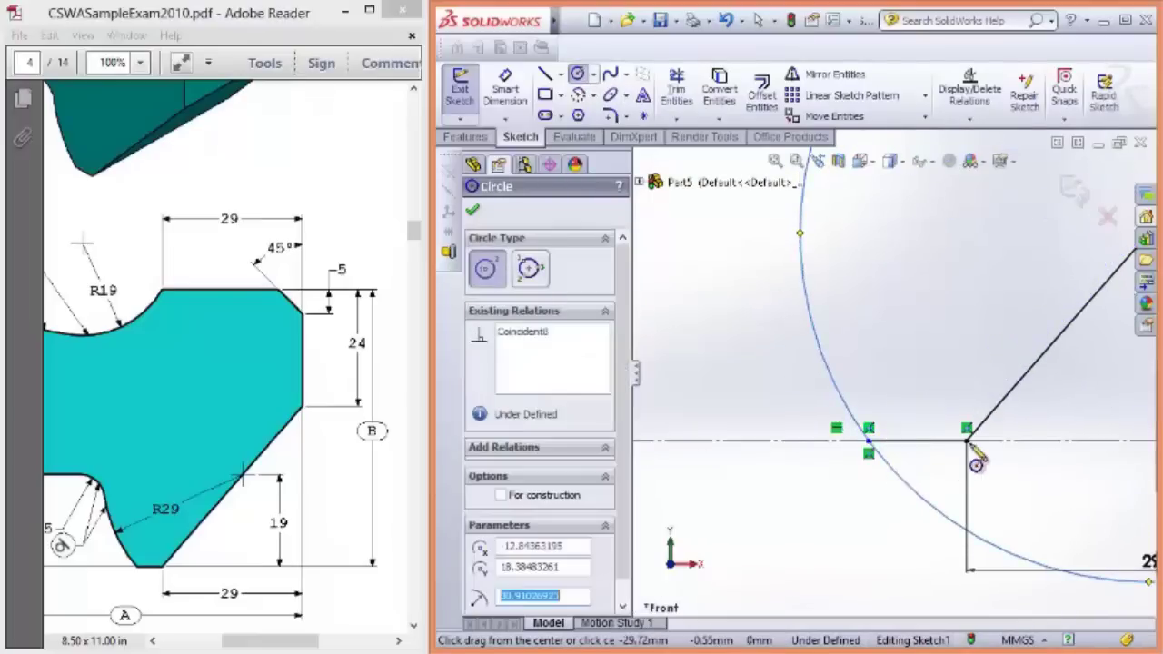
{"action": "scroll", "coordinate": [1009, 464], "scroll_direction": "up", "scroll_amount": 3}
{"action": "scroll", "coordinate": [856, 337], "scroll_direction": "down", "scroll_amount": 1}
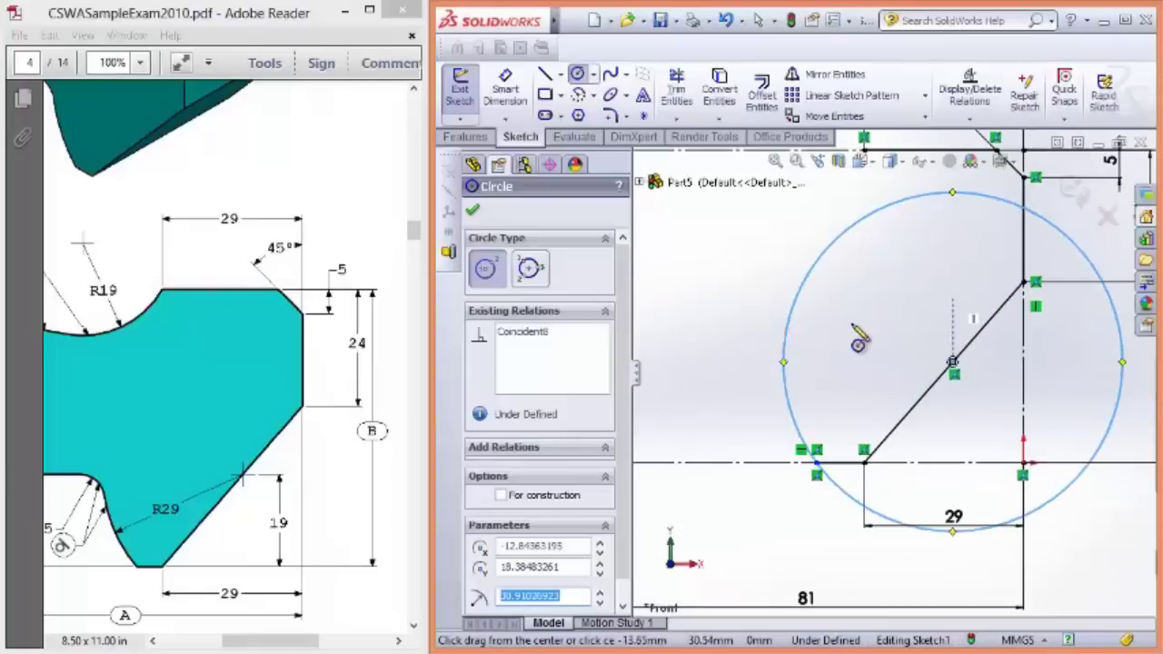
{"action": "key", "text": "f"}
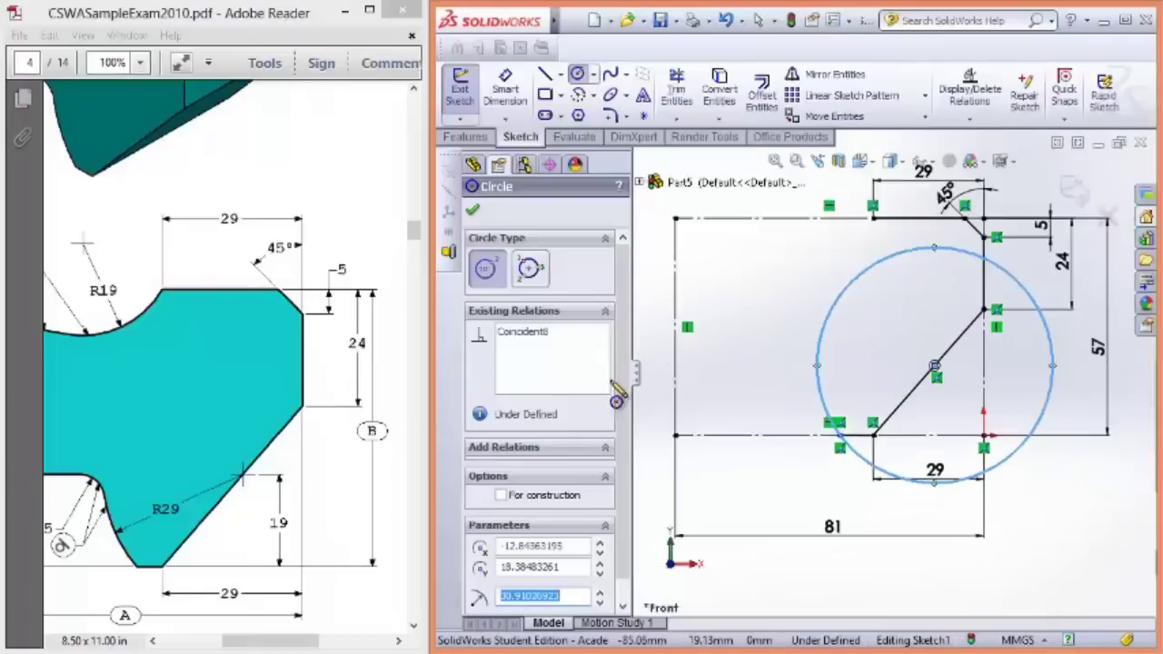
{"action": "key", "text": "Escape"}
Step: Switch to the PDF and examine the front view's R29 arc and the dimensions around the left end, ending at 150% zoom
{"action": "left_click", "coordinate": [241, 528]}
{"action": "scroll", "coordinate": [188, 528], "scroll_direction": "up", "scroll_amount": 1}
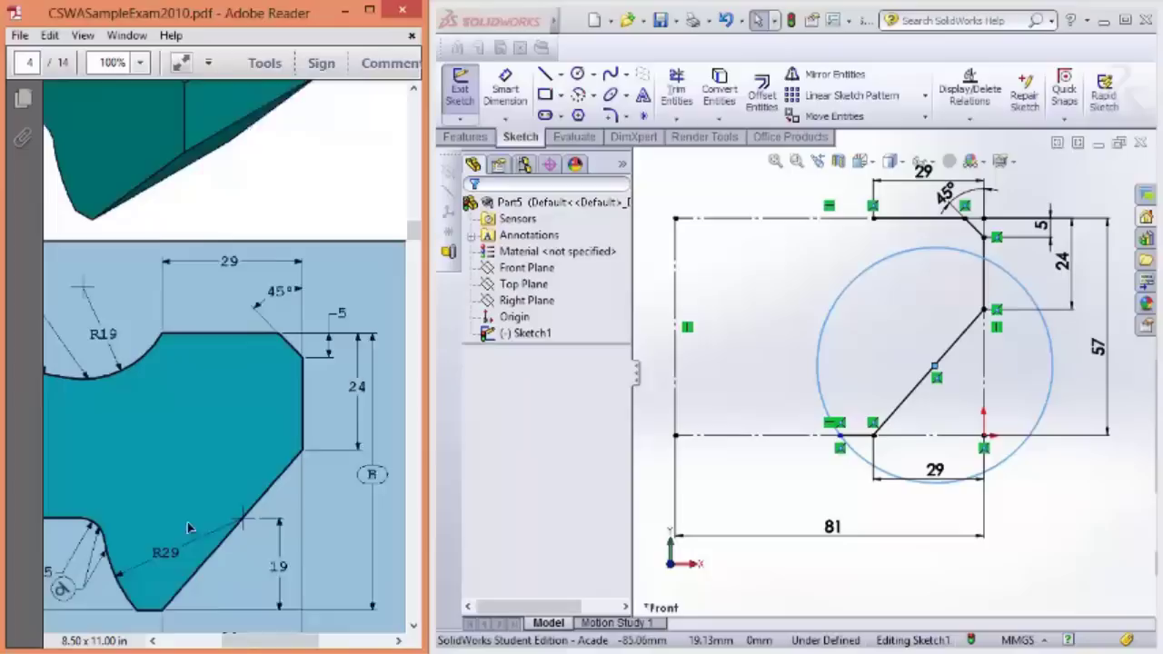
{"action": "scroll", "coordinate": [192, 524], "scroll_direction": "down", "scroll_amount": 3, "text": "ctrl"}
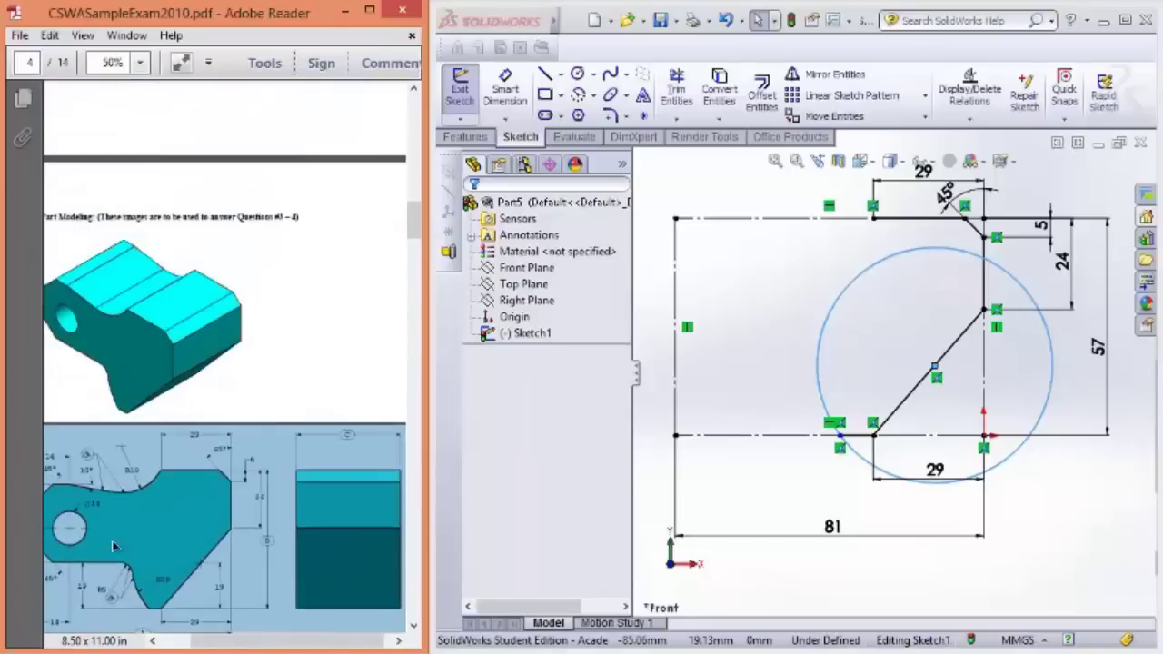
{"action": "scroll", "coordinate": [209, 427], "scroll_direction": "down", "scroll_amount": 3}
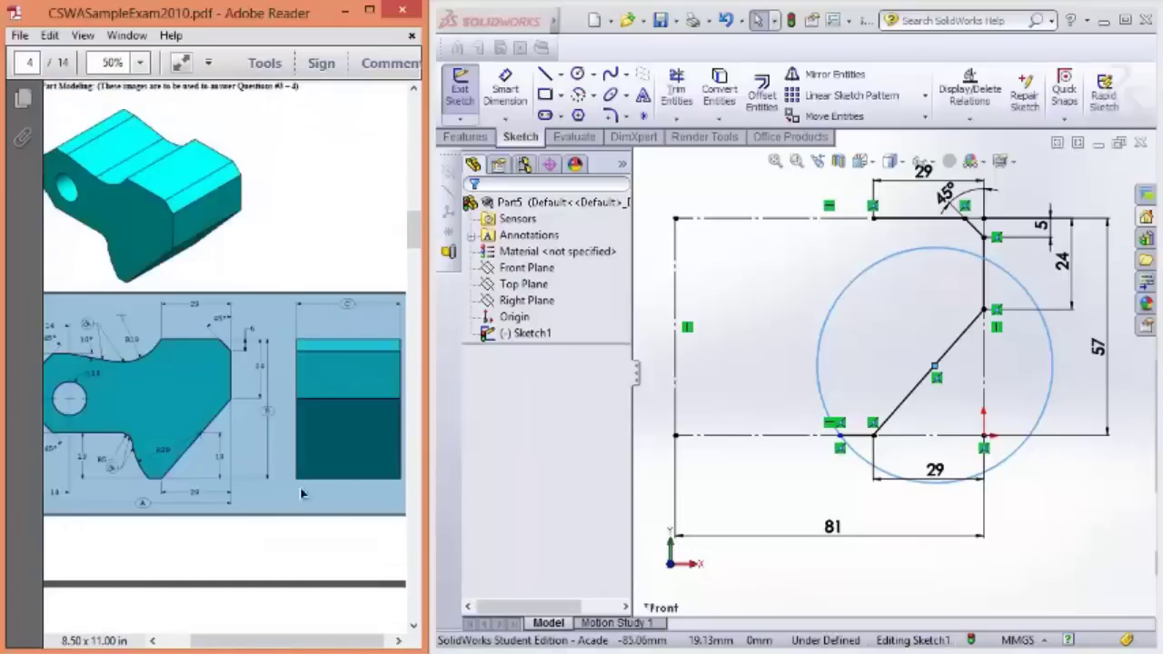
{"action": "left_click_drag", "start_coordinate": [293, 642], "coordinate": [262, 641]}
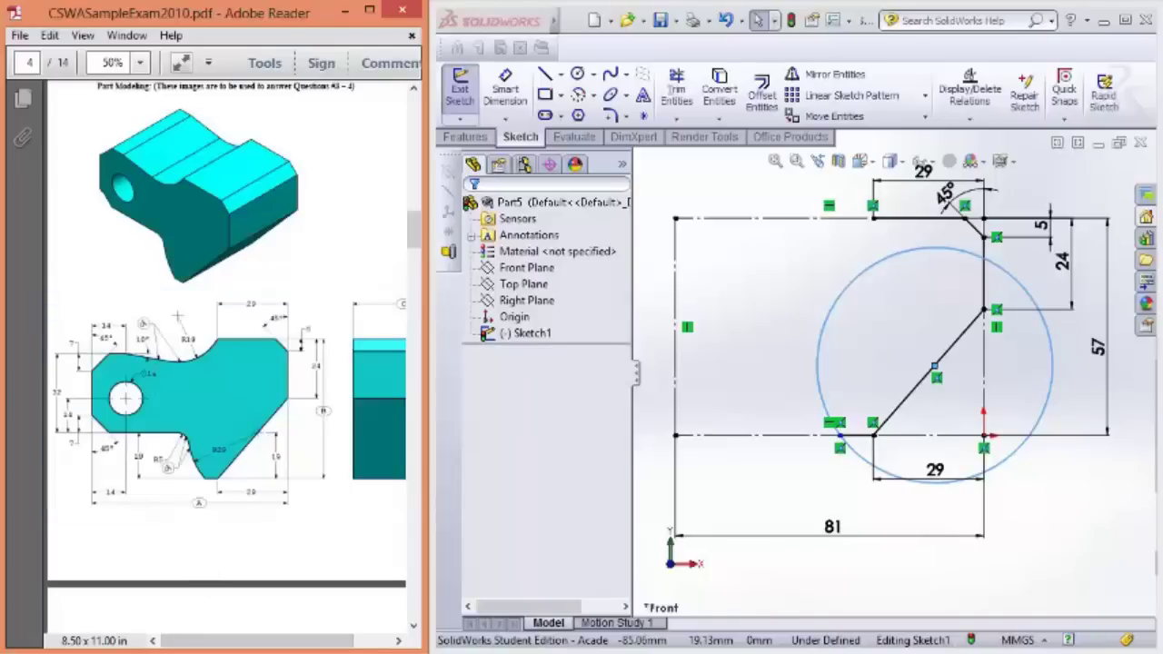
{"action": "scroll", "coordinate": [211, 532], "scroll_direction": "down", "scroll_amount": 1, "text": "ctrl"}
{"action": "scroll", "coordinate": [211, 531], "scroll_direction": "up", "scroll_amount": 4, "text": "ctrl"}
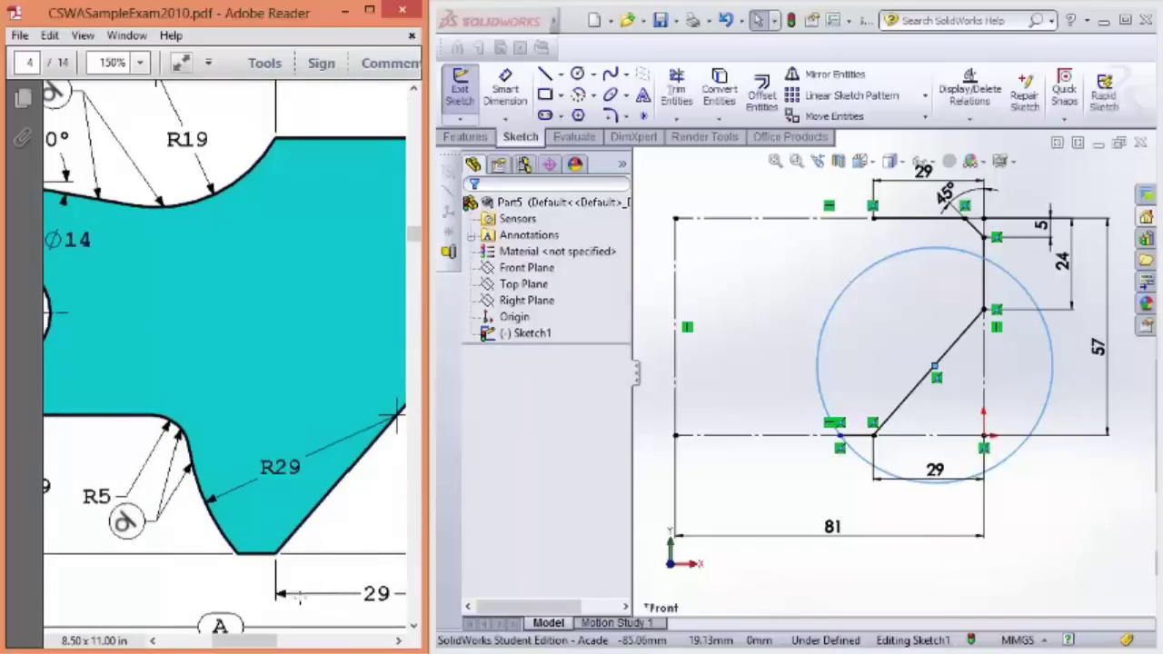
{"action": "left_click", "coordinate": [1070, 482]}
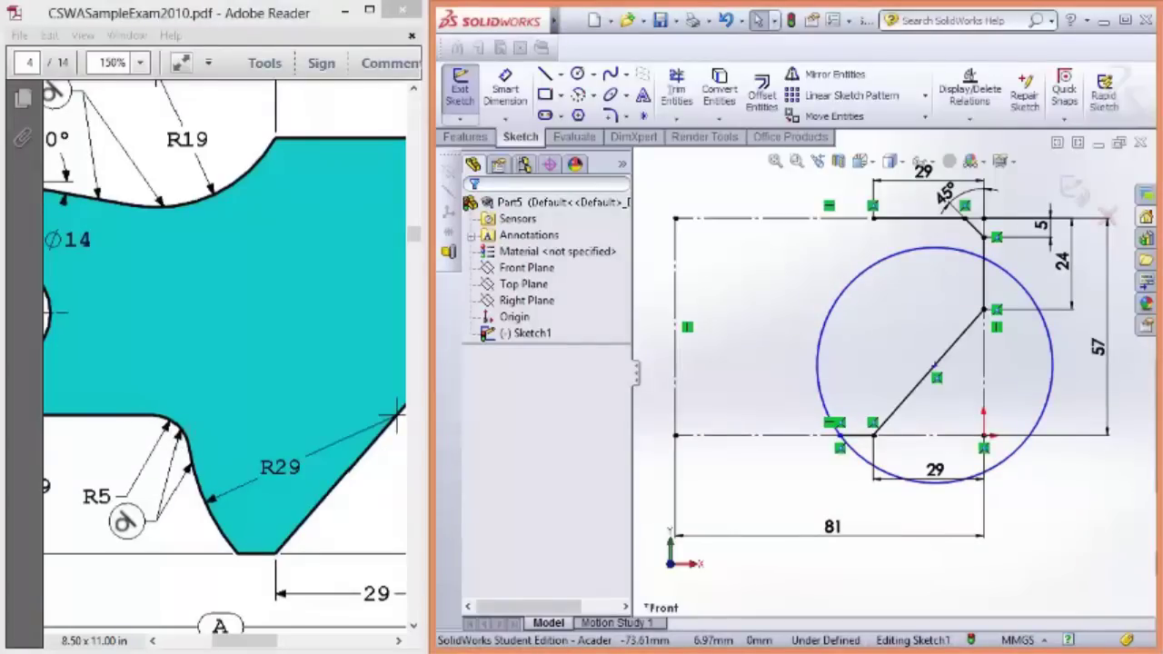
{"action": "mouse_move", "coordinate": [252, 643]}
{"action": "left_mouse_down"}
{"action": "mouse_move", "coordinate": [207, 644]}
{"action": "mouse_move", "coordinate": [223, 643]}
{"action": "left_mouse_up"}
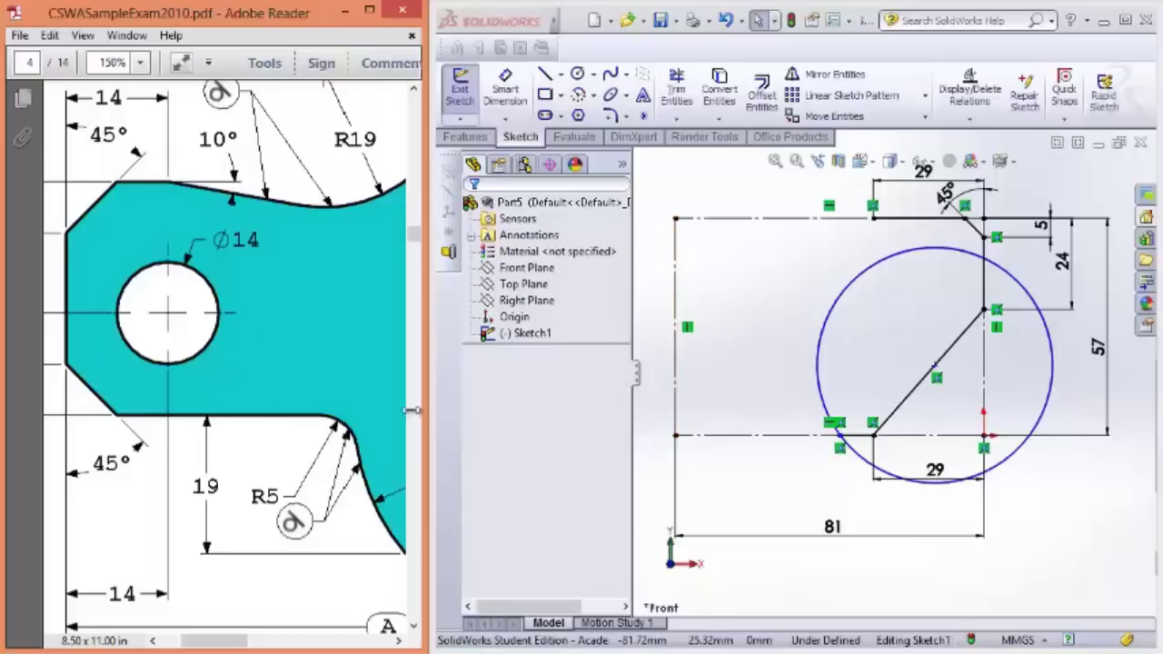
Step: Sketch connected lines: a vertical along the rectangle's left edge, a short downward diagonal, and a horizontal line ending on the circle
{"action": "left_click", "coordinate": [545, 74]}
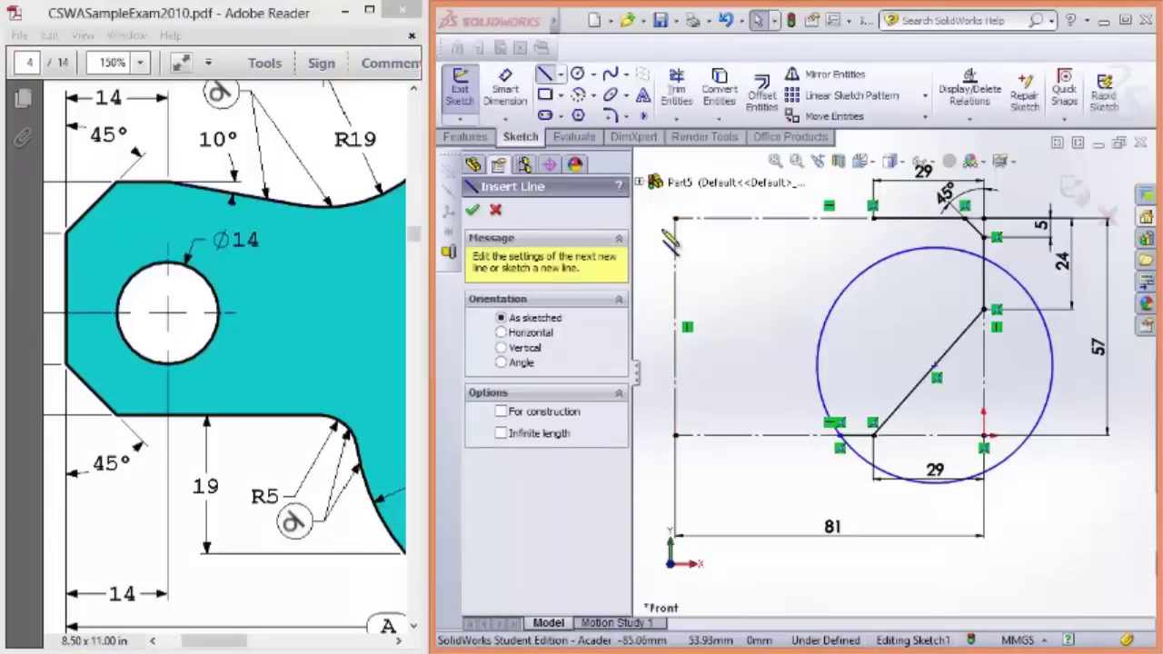
{"action": "left_click", "coordinate": [675, 275]}
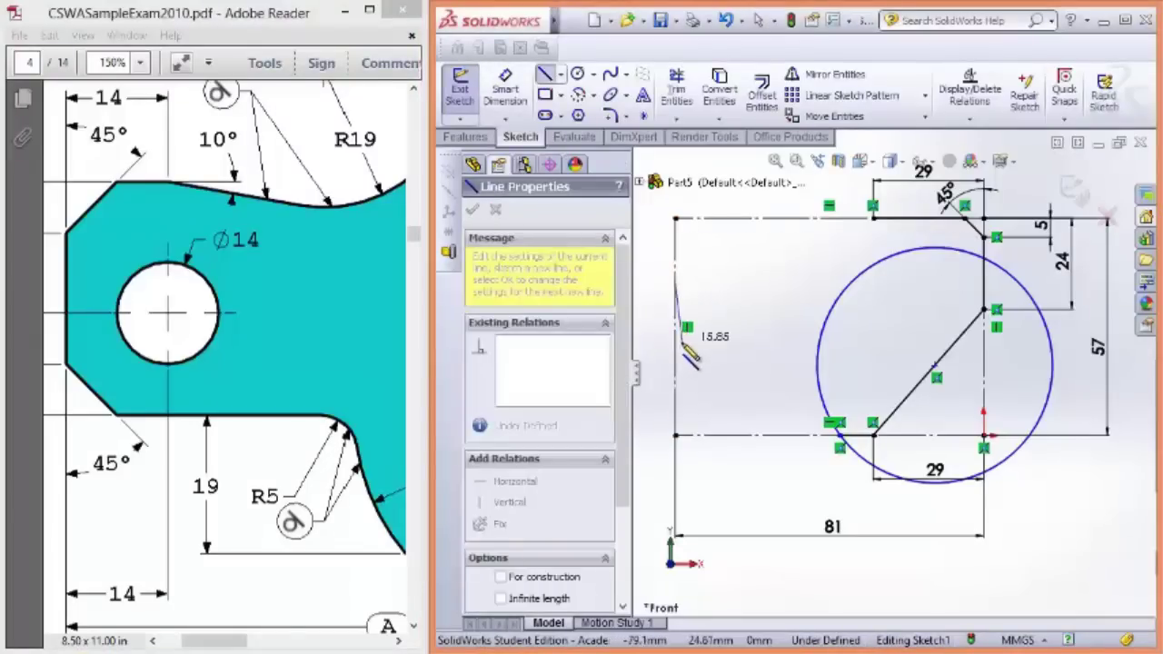
{"action": "left_click", "coordinate": [676, 343]}
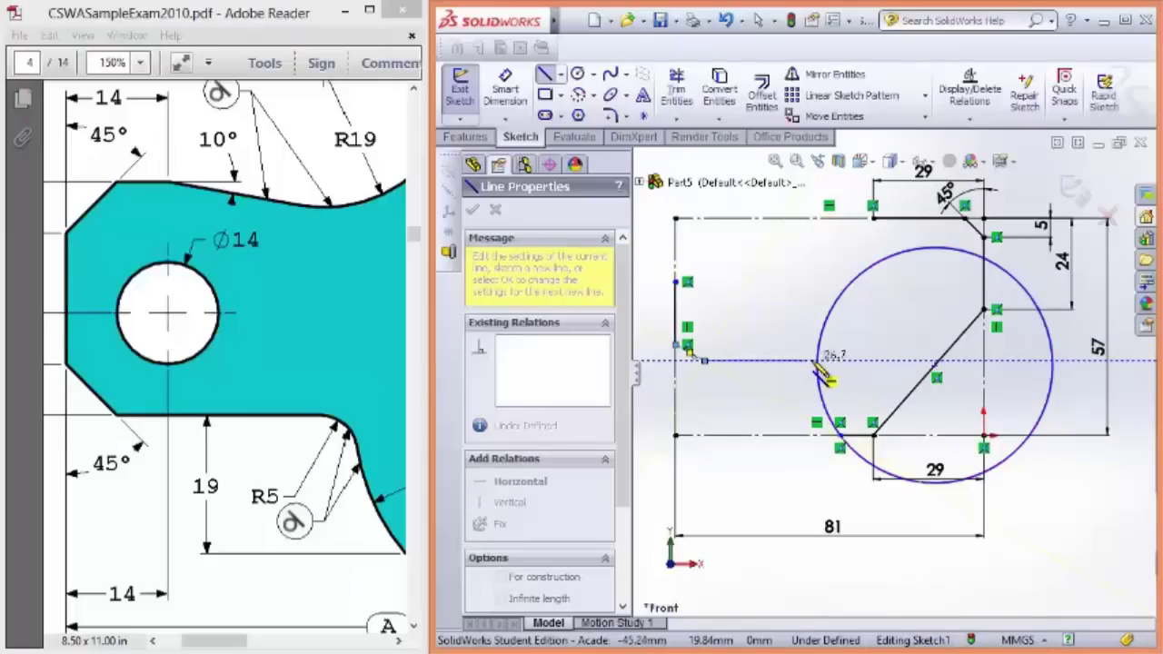
{"action": "left_click", "coordinate": [817, 362]}
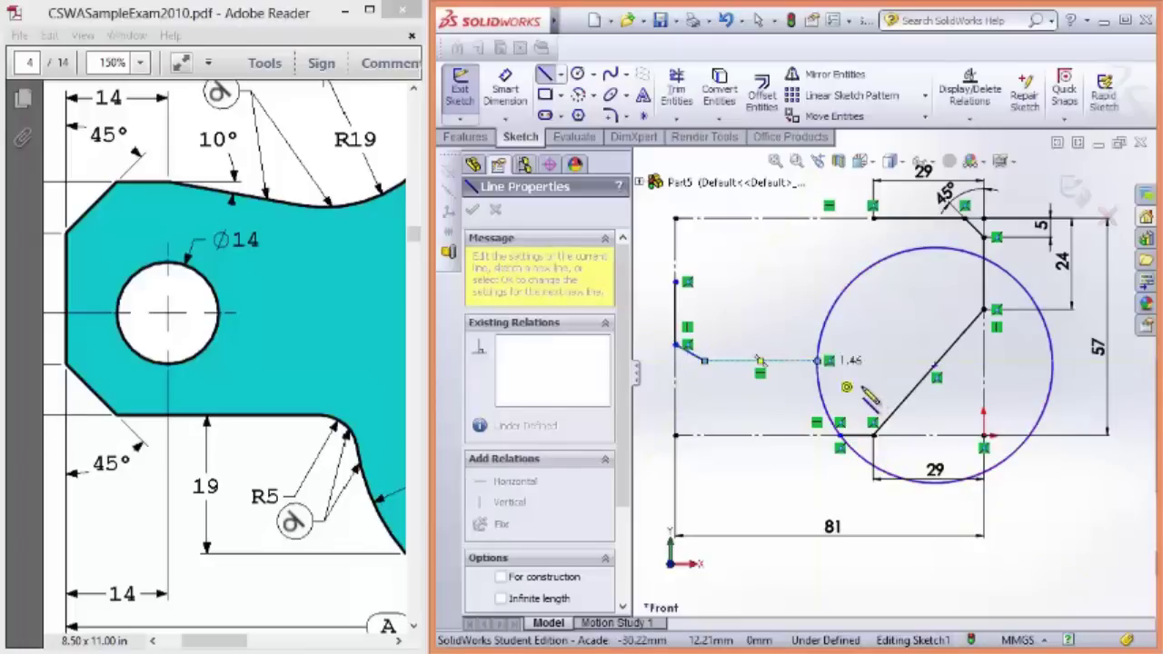
{"action": "key", "text": "Escape"}
Step: Trim the circle to leave only the arc between the new horizontal line's right end and the short bottom line's left end
{"action": "scroll", "coordinate": [848, 370], "scroll_direction": "down", "scroll_amount": 2}
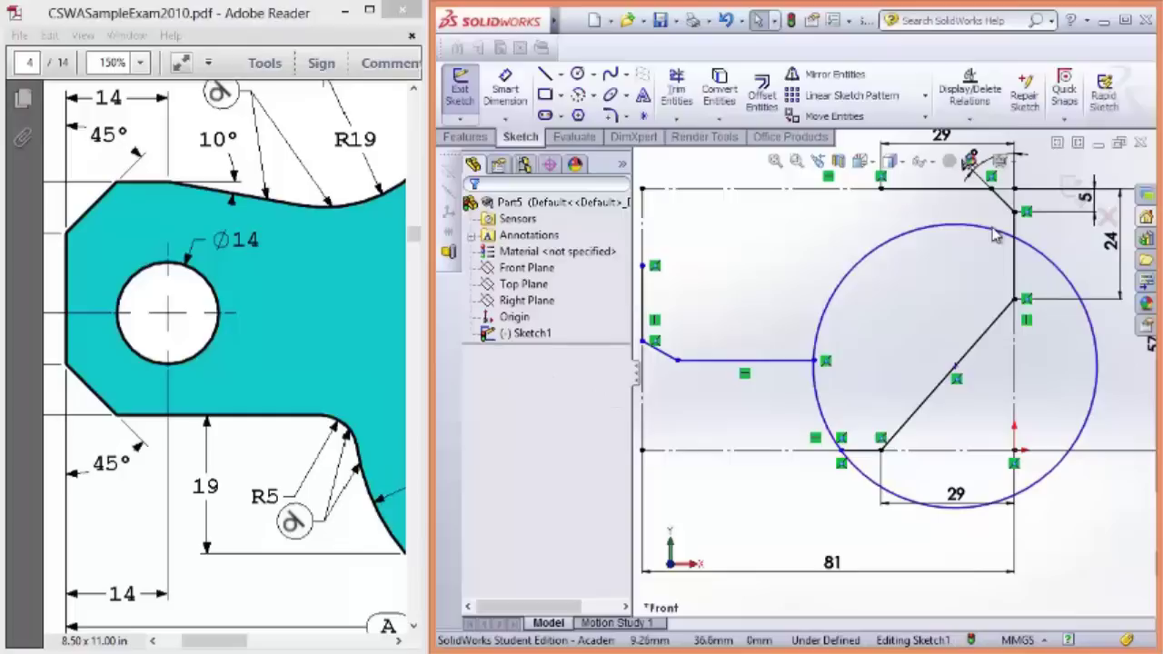
{"action": "left_click", "coordinate": [682, 95]}
{"action": "left_click_drag", "start_coordinate": [815, 275], "coordinate": [886, 311]}
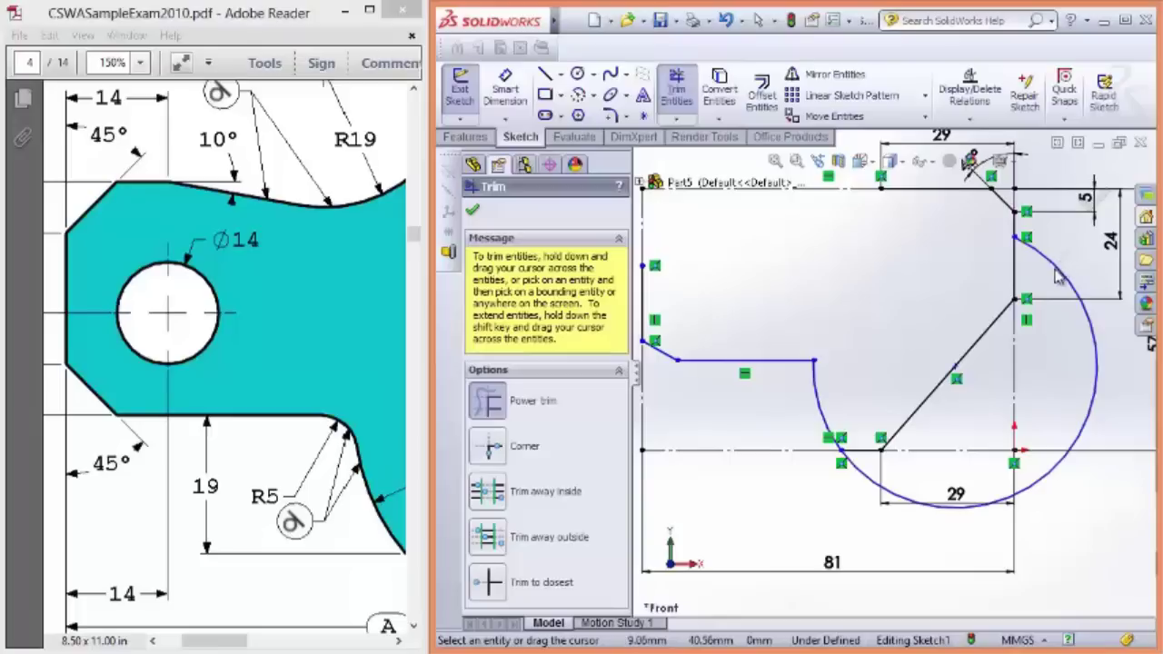
{"action": "left_click_drag", "start_coordinate": [1058, 277], "coordinate": [1053, 283]}
{"action": "key", "text": "f"}
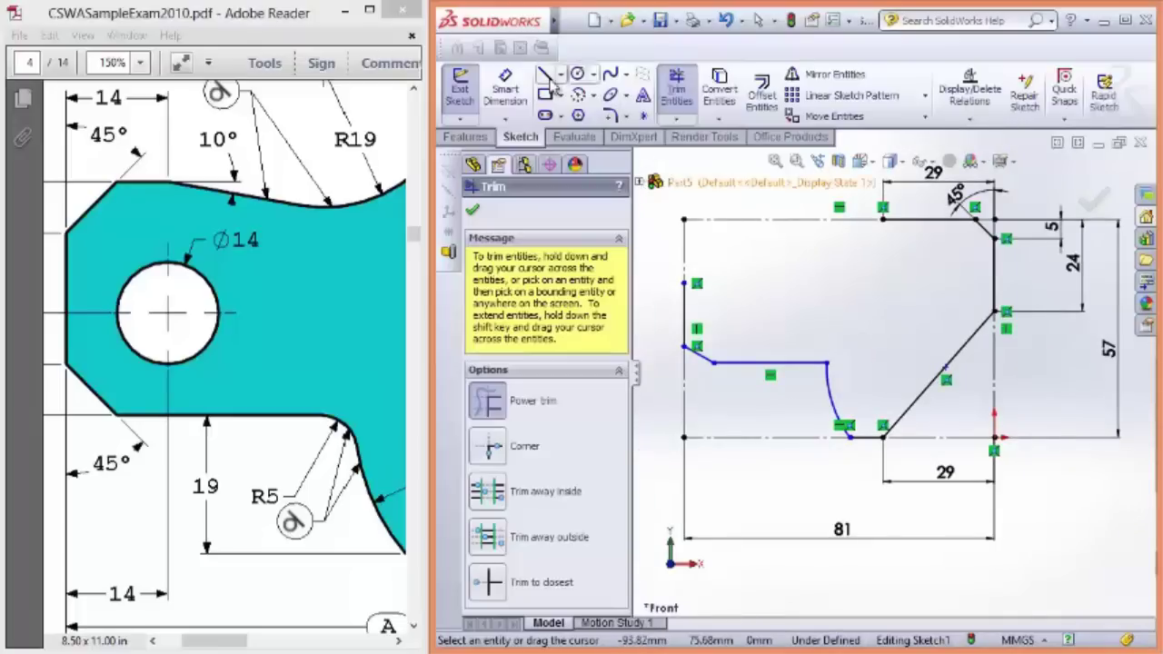
{"action": "left_click", "coordinate": [694, 102]}
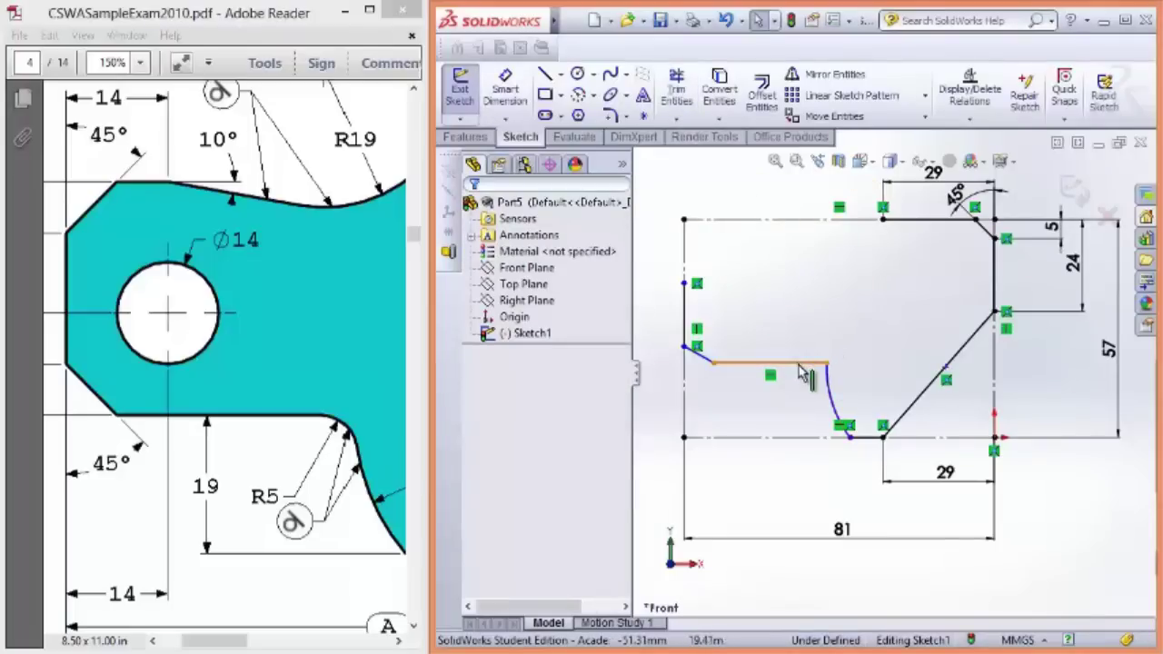
Step: Add a 5 mm sketch fillet at the corner between the horizontal line and the trimmed arc
{"action": "left_click", "coordinate": [613, 119]}
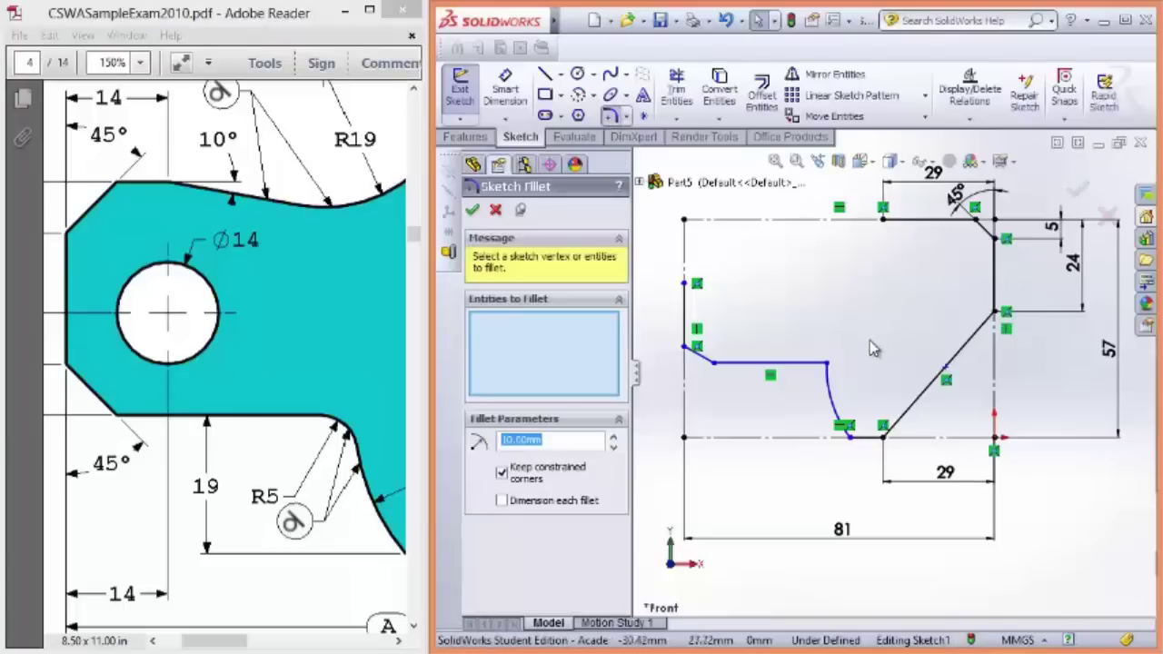
{"action": "left_click", "coordinate": [824, 365]}
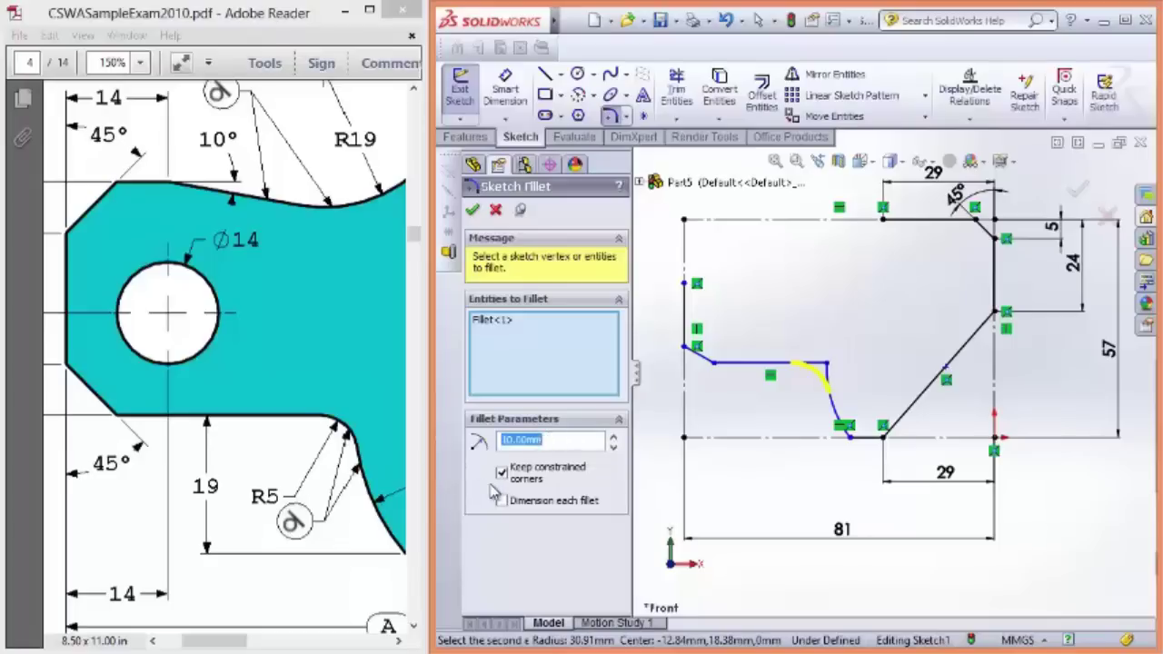
{"action": "left_click", "coordinate": [472, 211]}
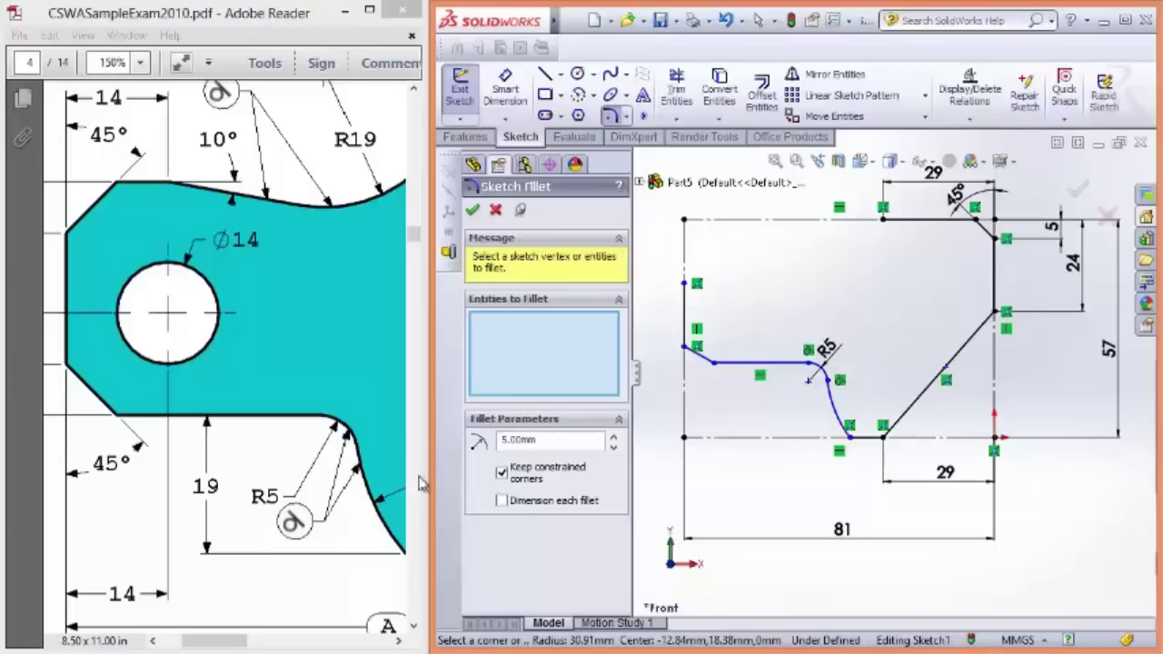
Step: Check the large lower arc's radius in the PDF and dimension the trimmed arc in SolidWorks with a 29 mm radius
{"action": "left_click", "coordinate": [352, 591]}
{"action": "scroll", "coordinate": [352, 591], "scroll_direction": "down", "scroll_amount": 1, "text": "ctrl"}
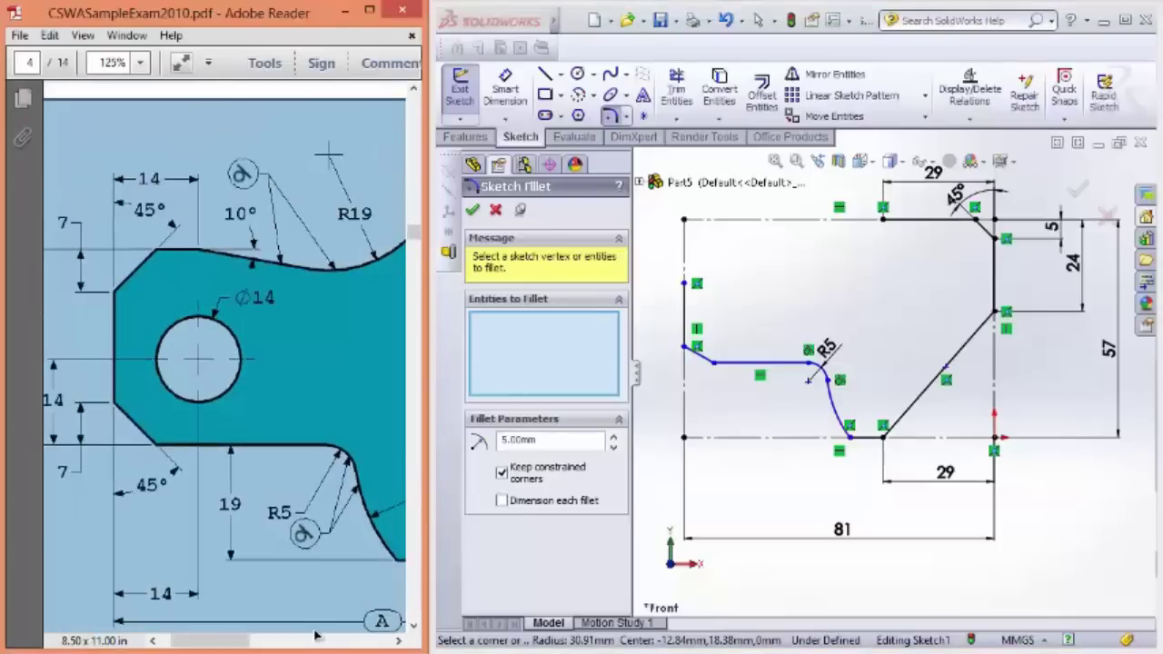
{"action": "left_click_drag", "start_coordinate": [255, 638], "coordinate": [304, 639]}
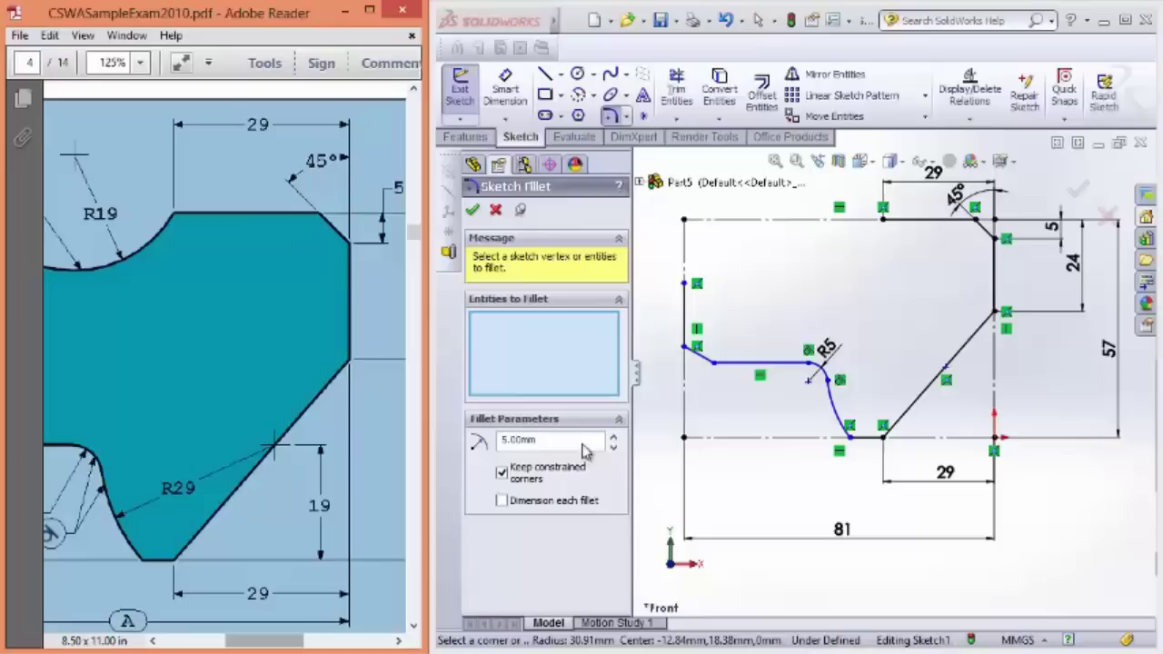
{"action": "left_click", "coordinate": [505, 89]}
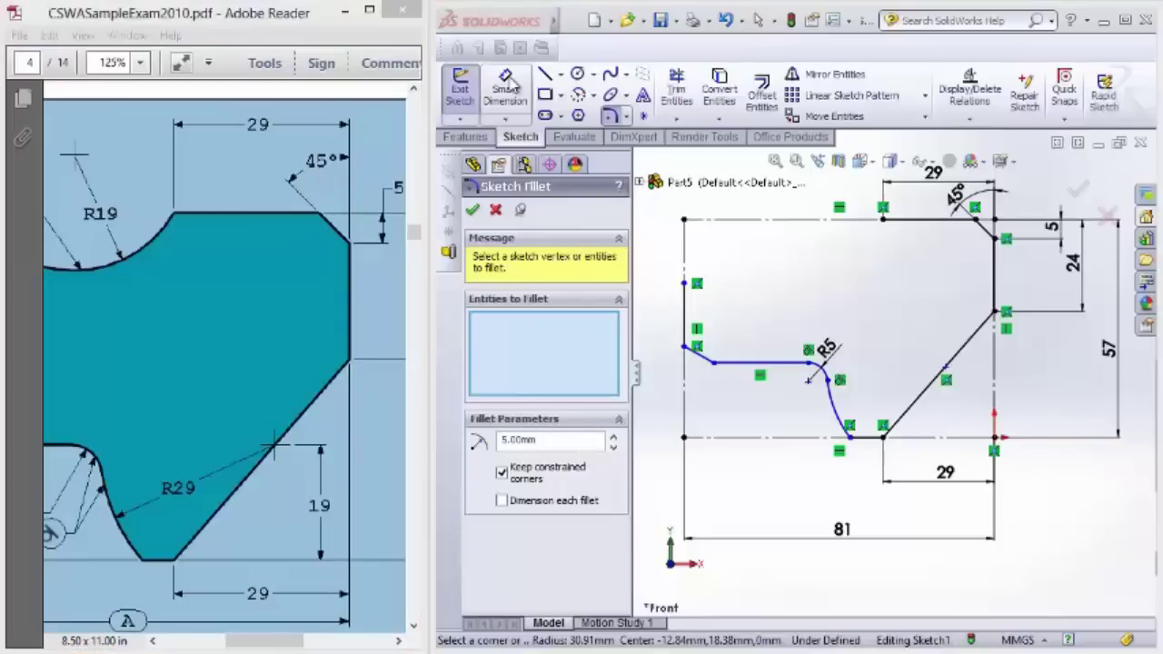
{"action": "left_click", "coordinate": [832, 404]}
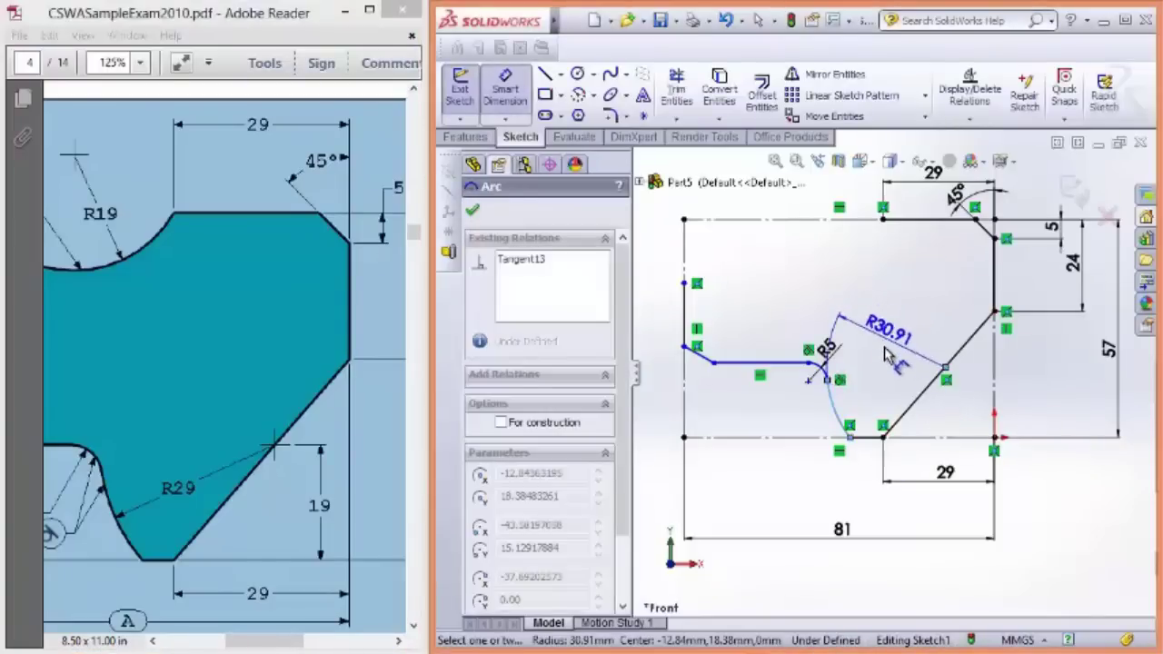
{"action": "left_click", "coordinate": [887, 355]}
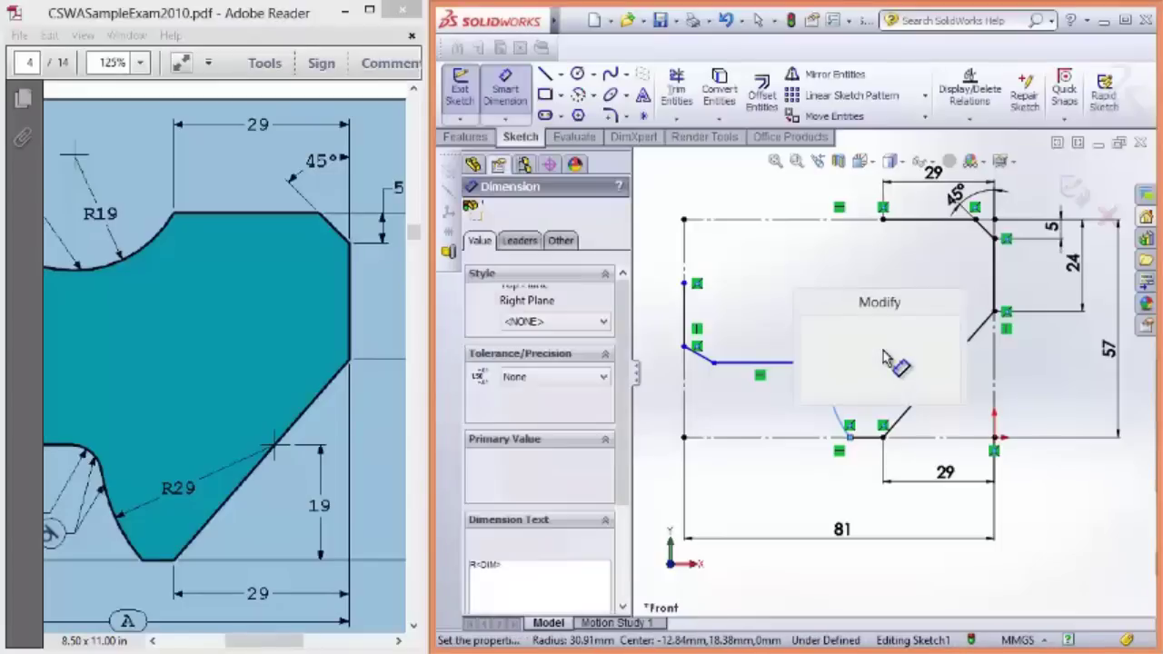
{"action": "type", "text": "5"}
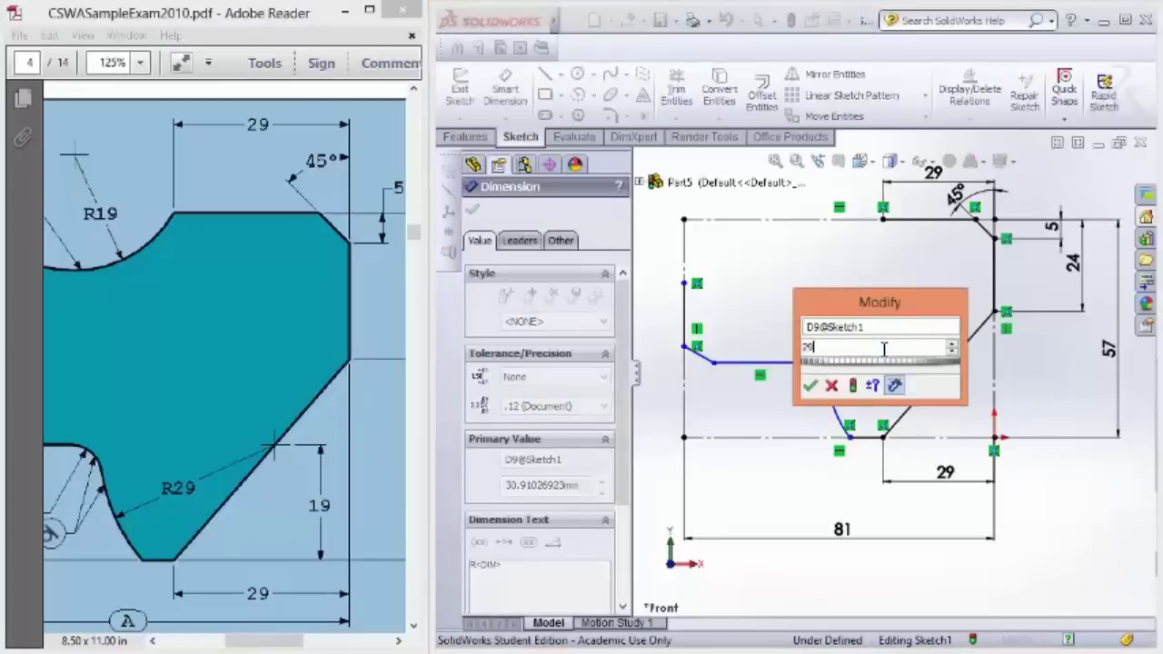
{"action": "key", "text": "Return"}
{"action": "left_click", "coordinate": [883, 350]}
{"action": "type", "text": "29.00mm"}
{"action": "key", "text": "Return"}
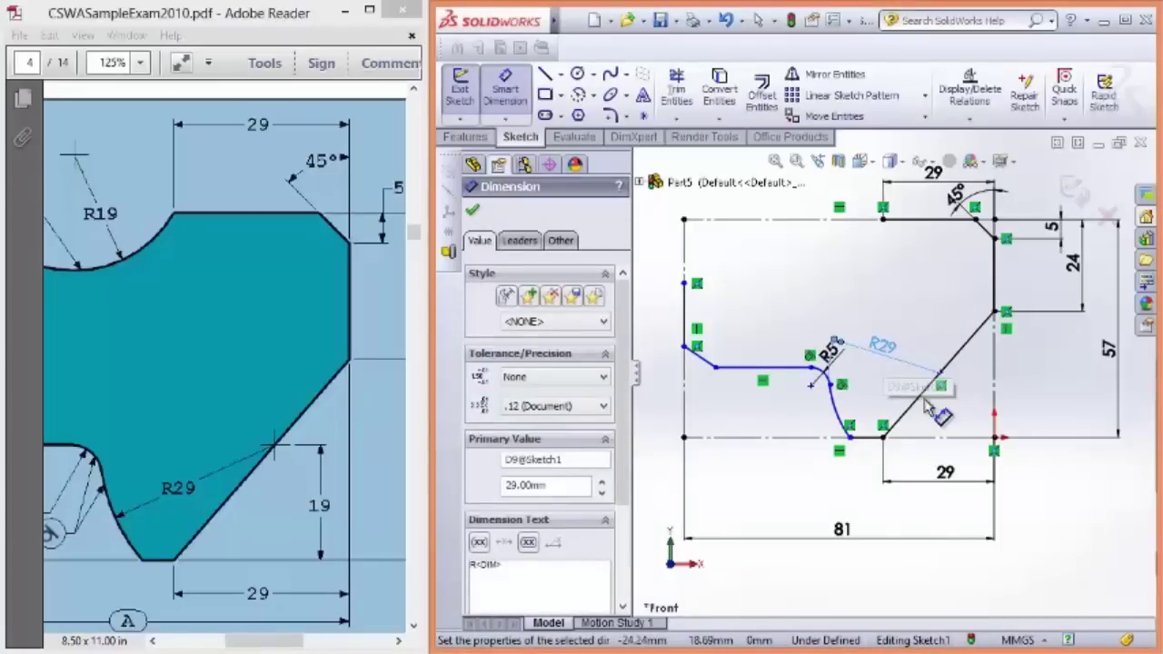
Step: Dimension the large arc's centre point 19 mm vertically above the short bottom line
{"action": "scroll", "coordinate": [940, 382], "scroll_direction": "down", "scroll_amount": 2}
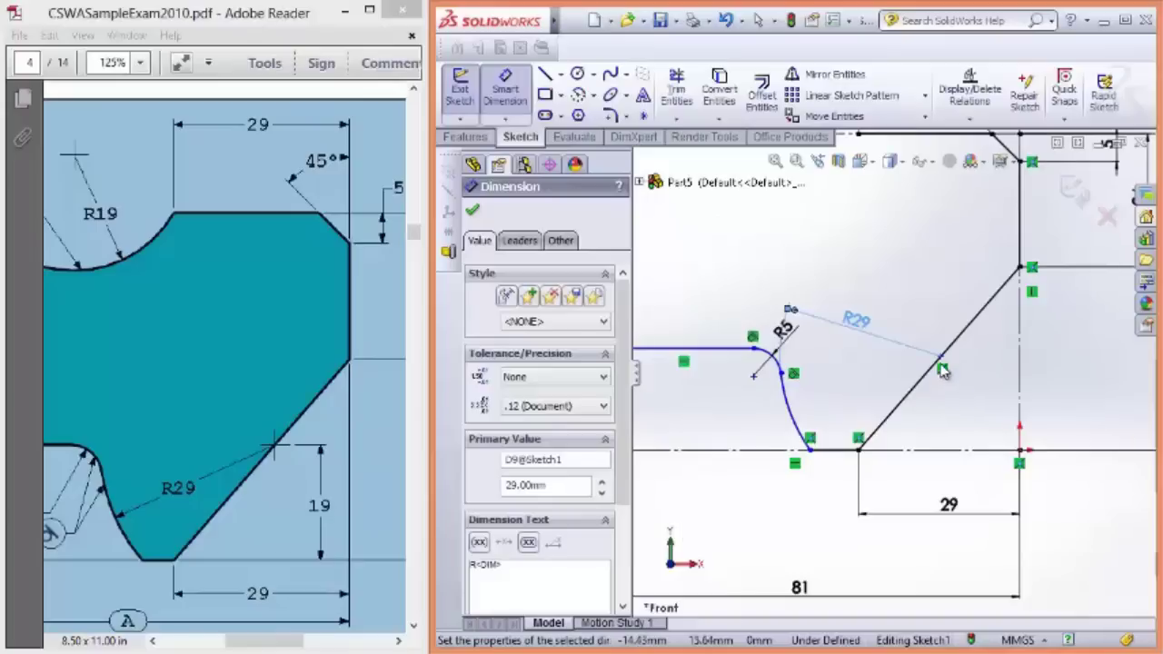
{"action": "scroll", "coordinate": [943, 370], "scroll_direction": "down", "scroll_amount": 1}
{"action": "left_click", "coordinate": [839, 468]}
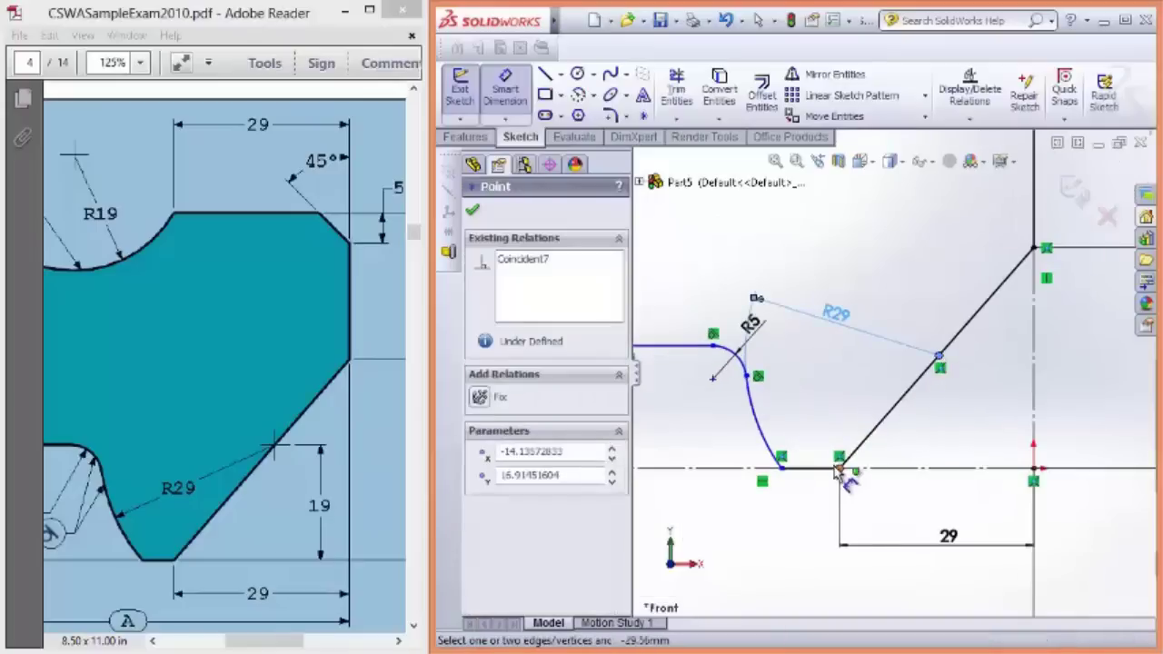
{"action": "left_click", "coordinate": [829, 468]}
{"action": "left_click", "coordinate": [940, 356]}
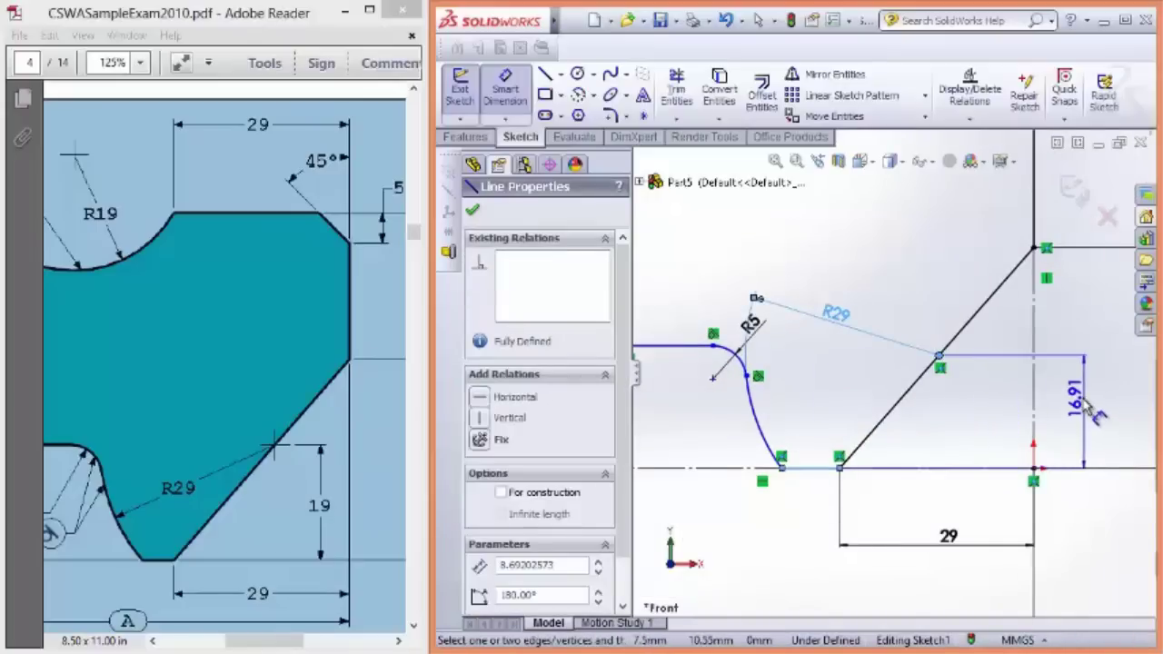
{"action": "left_click", "coordinate": [1081, 409]}
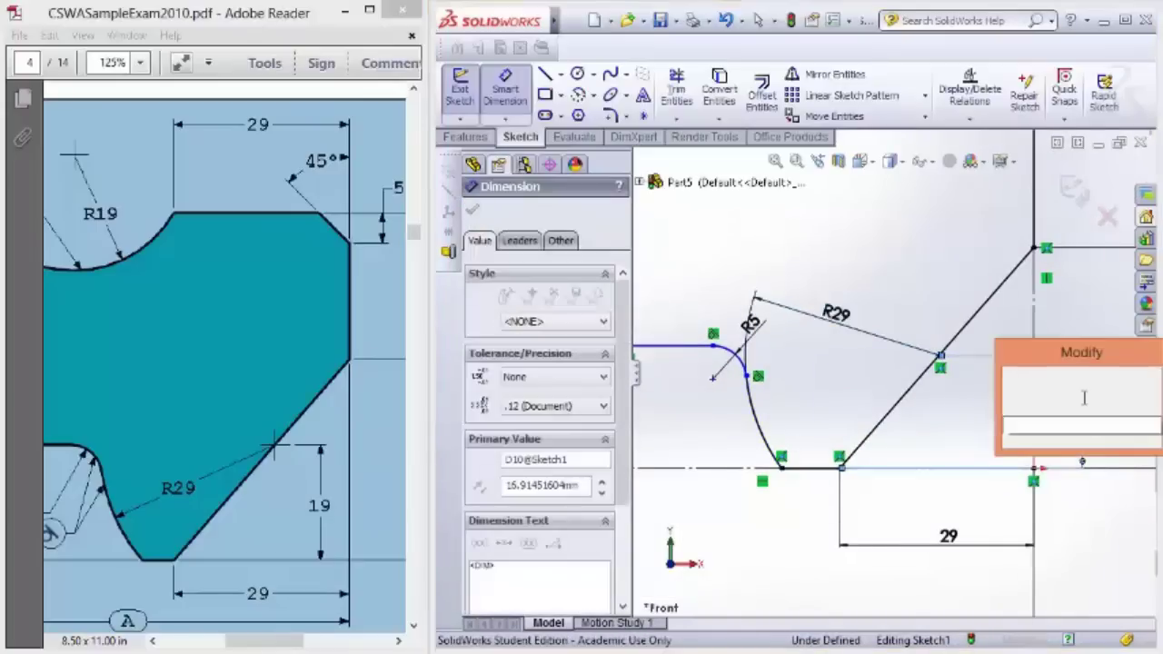
{"action": "key", "text": "Return"}
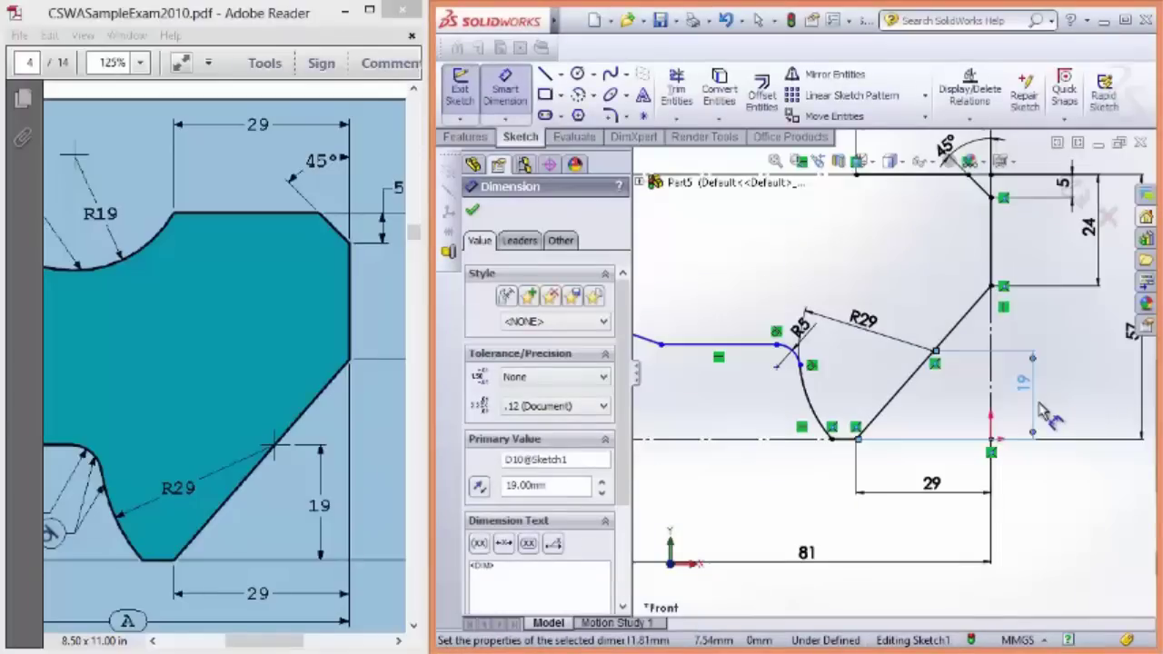
{"action": "scroll", "coordinate": [765, 265], "scroll_direction": "up", "scroll_amount": 2}
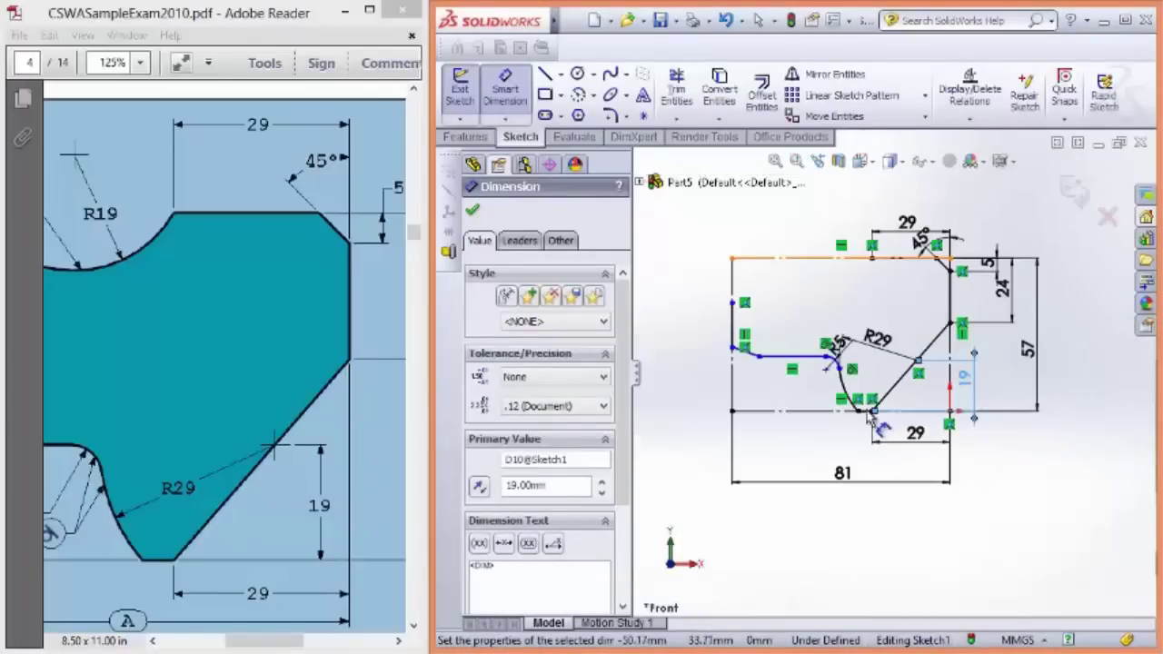
{"action": "scroll", "coordinate": [818, 314], "scroll_direction": "down", "scroll_amount": 1}
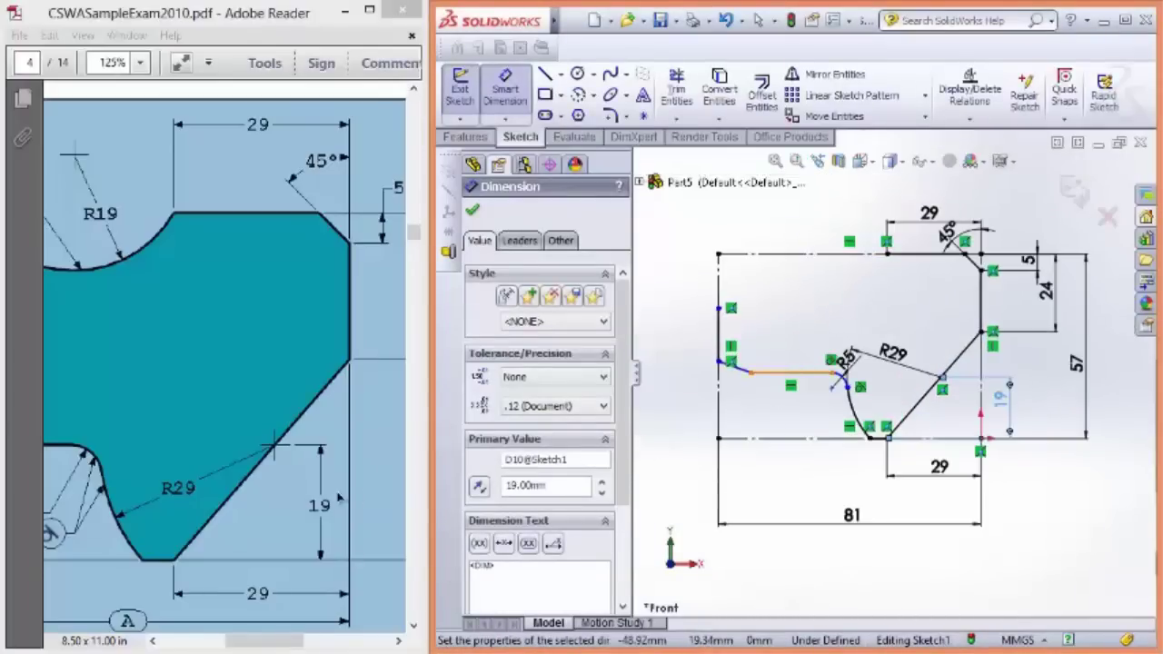
Step: Check the left portion of the PDF's front view and dimension the horizontal line 19 mm above the rectangle's bottom edge
{"action": "left_click", "coordinate": [337, 497]}
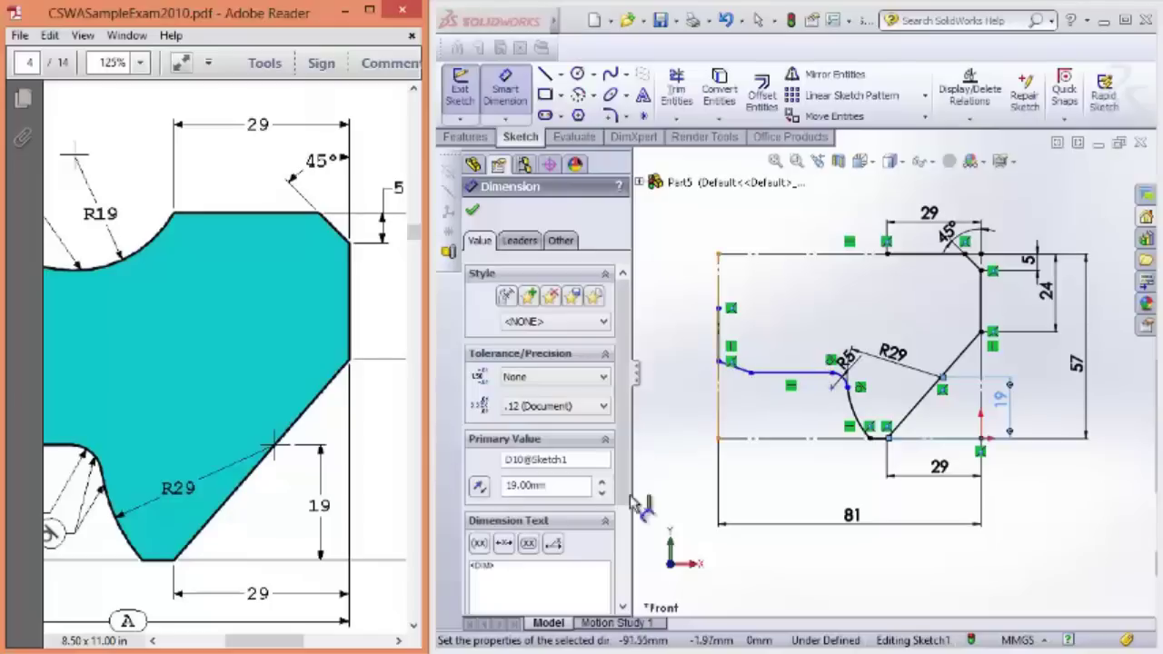
{"action": "mouse_move", "coordinate": [247, 645]}
{"action": "left_mouse_down"}
{"action": "mouse_move", "coordinate": [193, 645]}
{"action": "mouse_move", "coordinate": [203, 645]}
{"action": "left_mouse_up"}
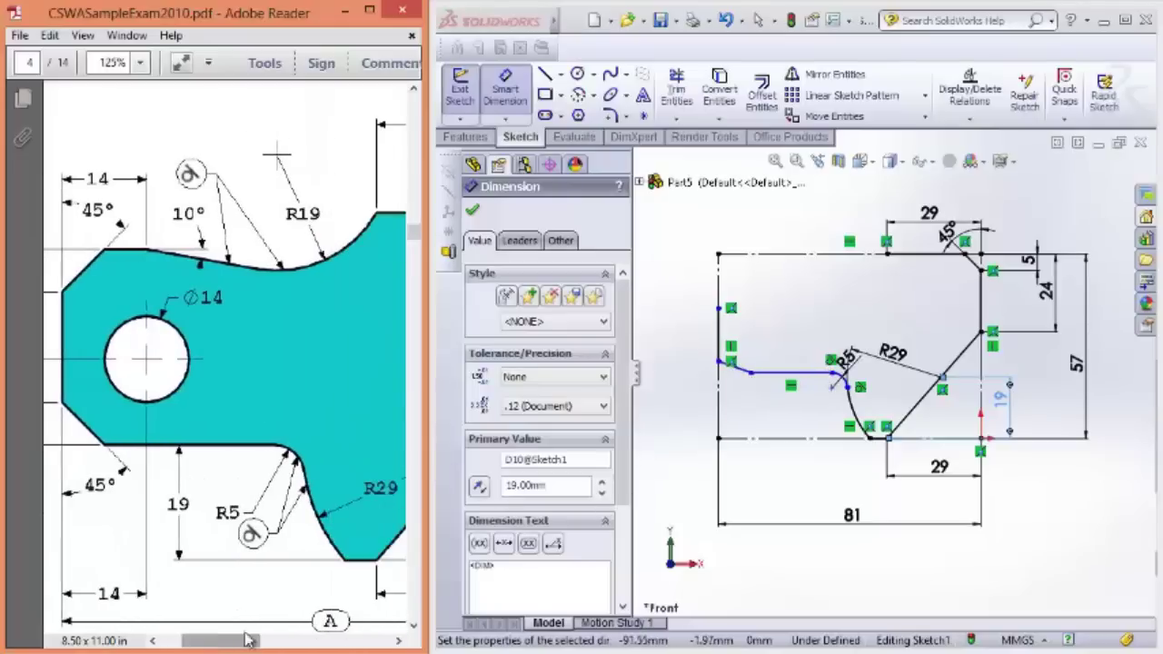
{"action": "left_click", "coordinate": [786, 374]}
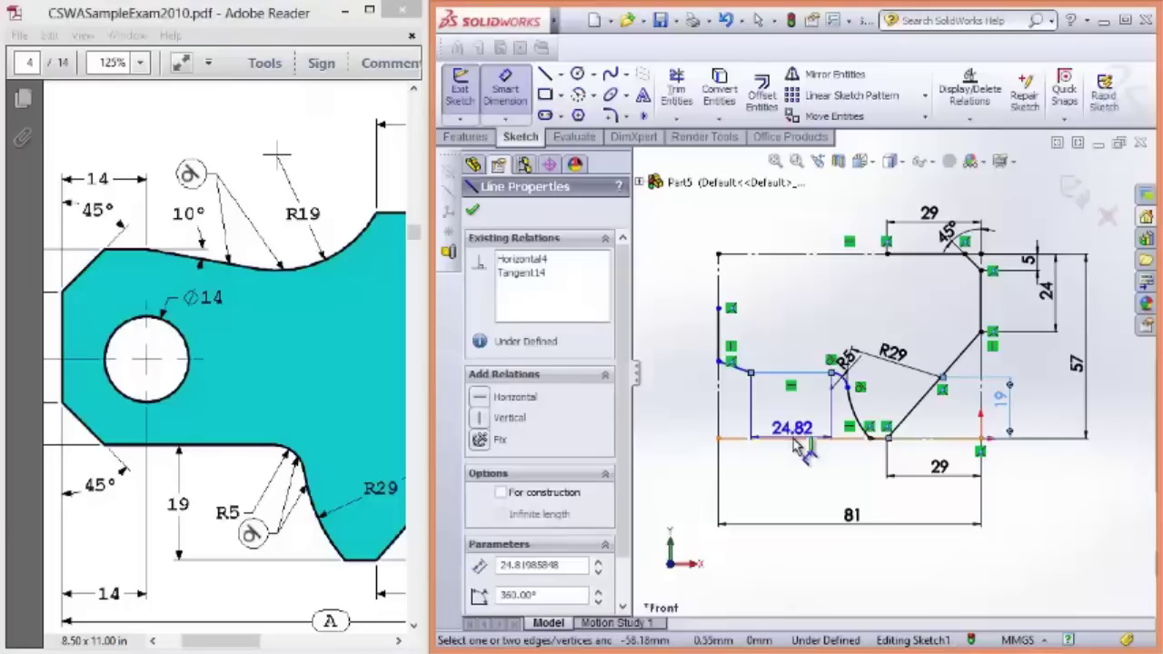
{"action": "left_click", "coordinate": [787, 438]}
{"action": "left_click", "coordinate": [777, 423]}
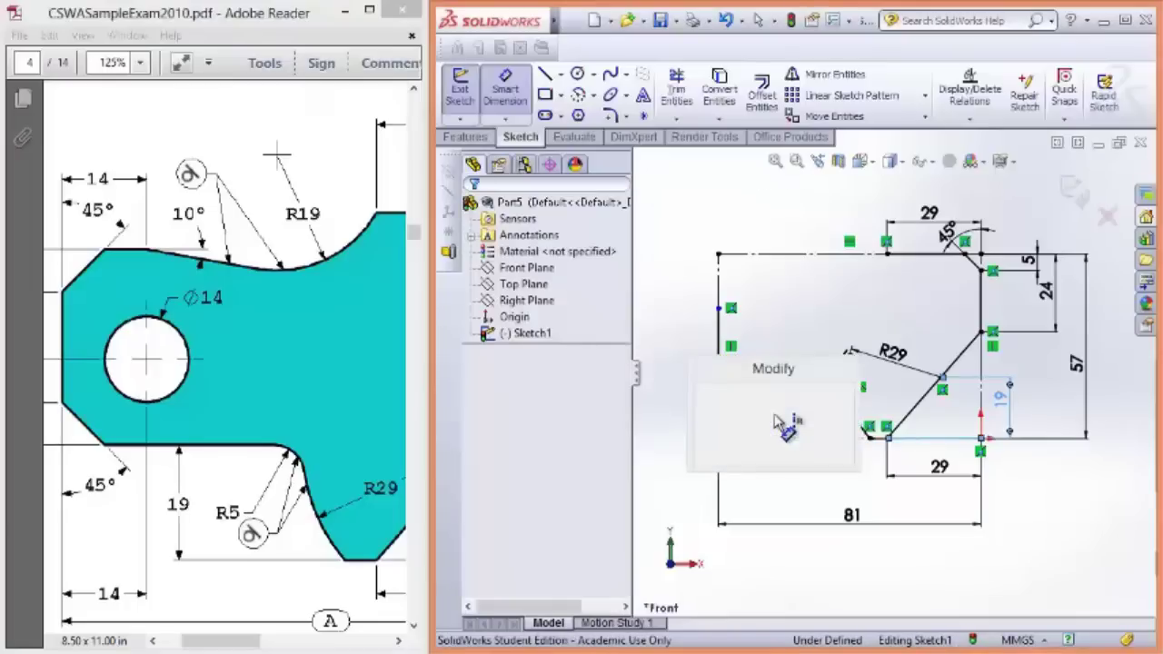
{"action": "type", "text": "19"}
{"action": "key", "text": "Return"}
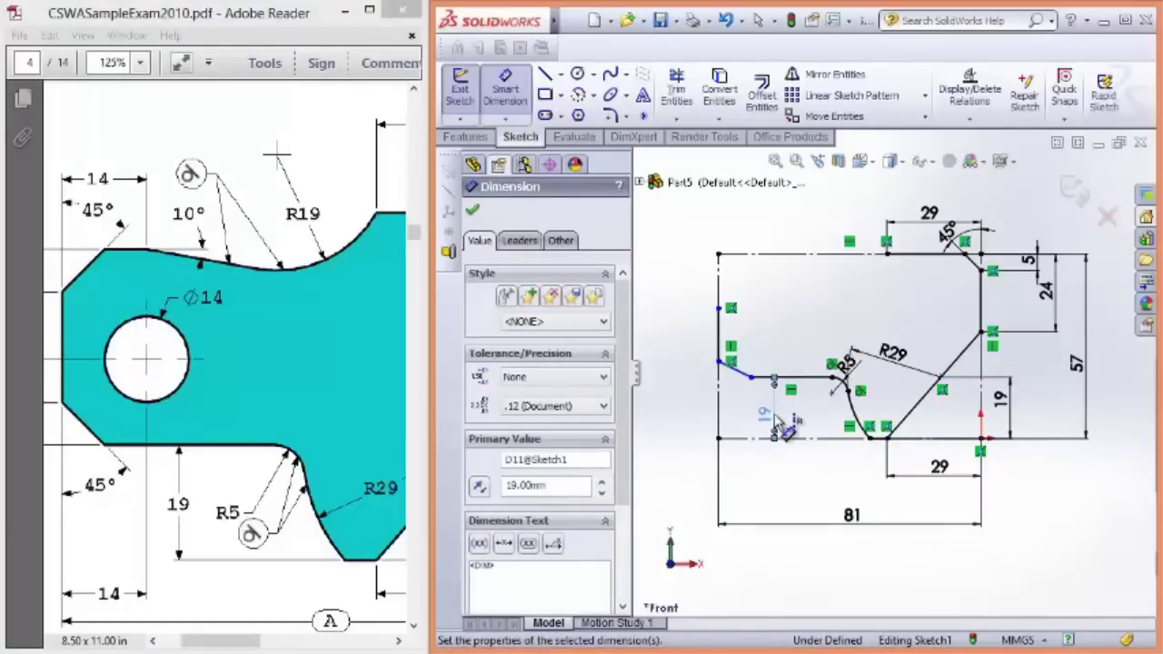
Step: Dimension the angle between the short lower-left diagonal and the rectangle's left edge as 45 degrees
{"action": "left_click", "coordinate": [740, 376]}
{"action": "left_click", "coordinate": [718, 376]}
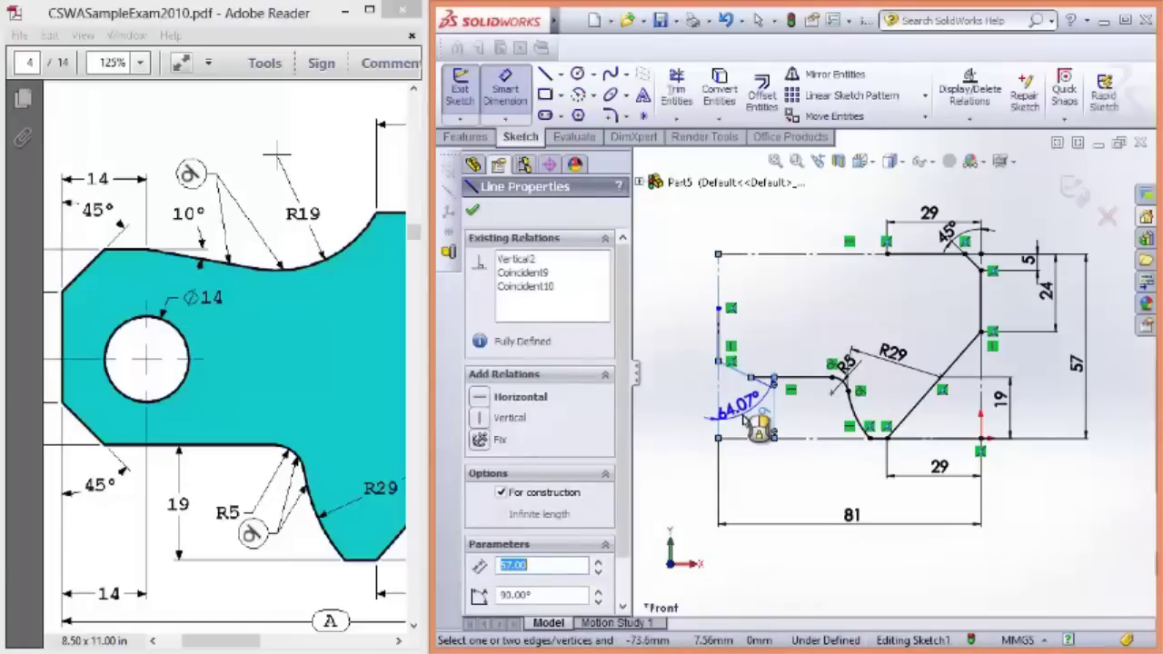
{"action": "left_click", "coordinate": [760, 429]}
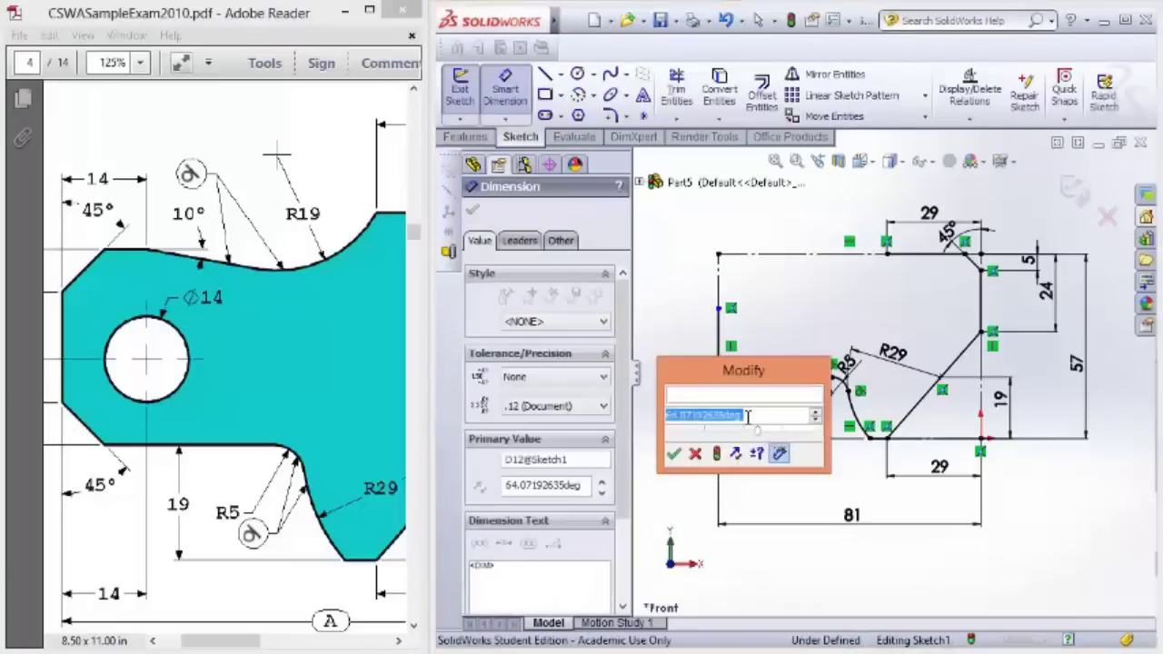
{"action": "type", "text": "45"}
{"action": "key", "text": "Return"}
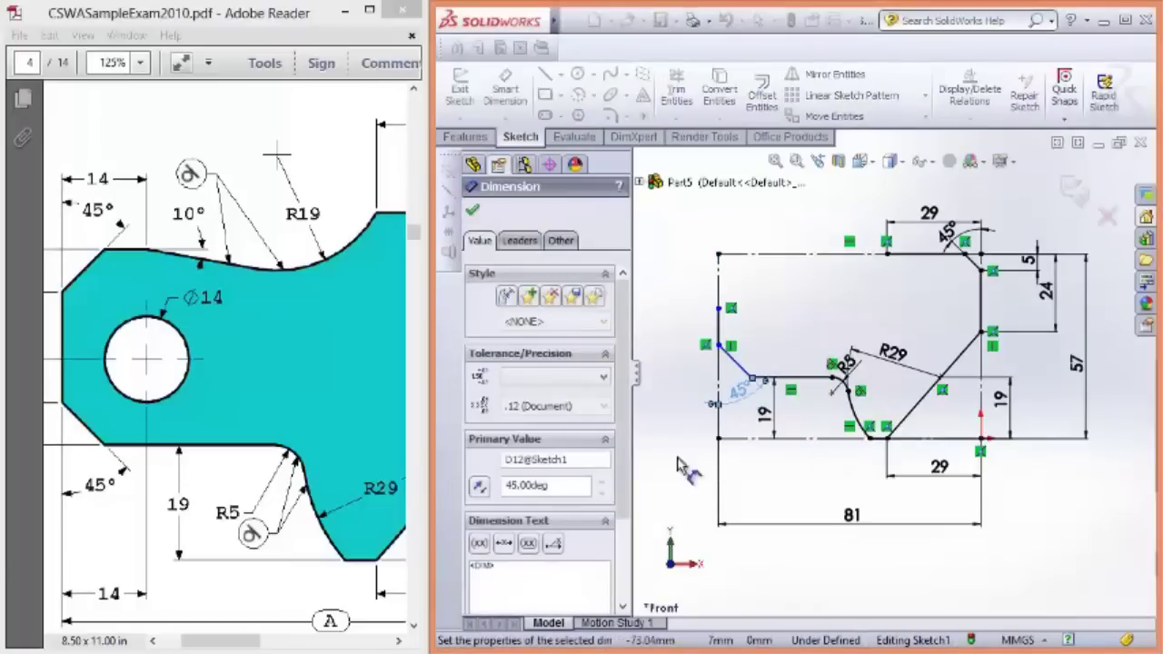
Step: Check the PDF's left end and sketch the upper-left diagonal from the left vertical line, followed by a horizontal line about 10 mm long
{"action": "left_click_drag", "start_coordinate": [219, 640], "coordinate": [199, 640]}
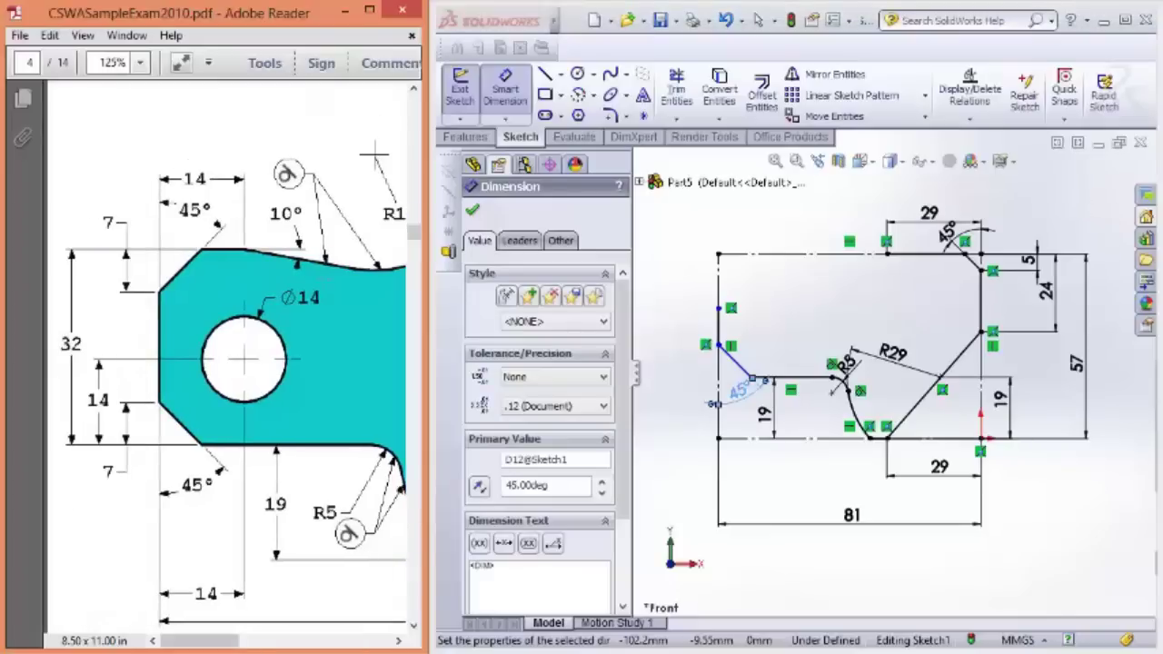
{"action": "left_click", "coordinate": [545, 73]}
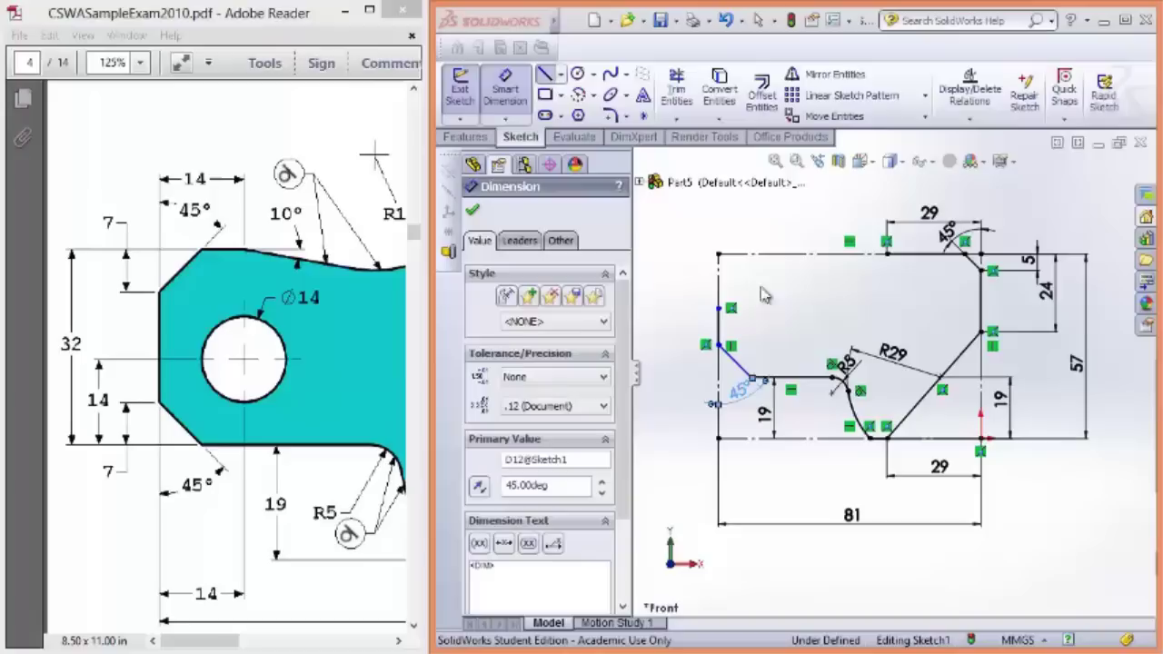
{"action": "left_click", "coordinate": [718, 309]}
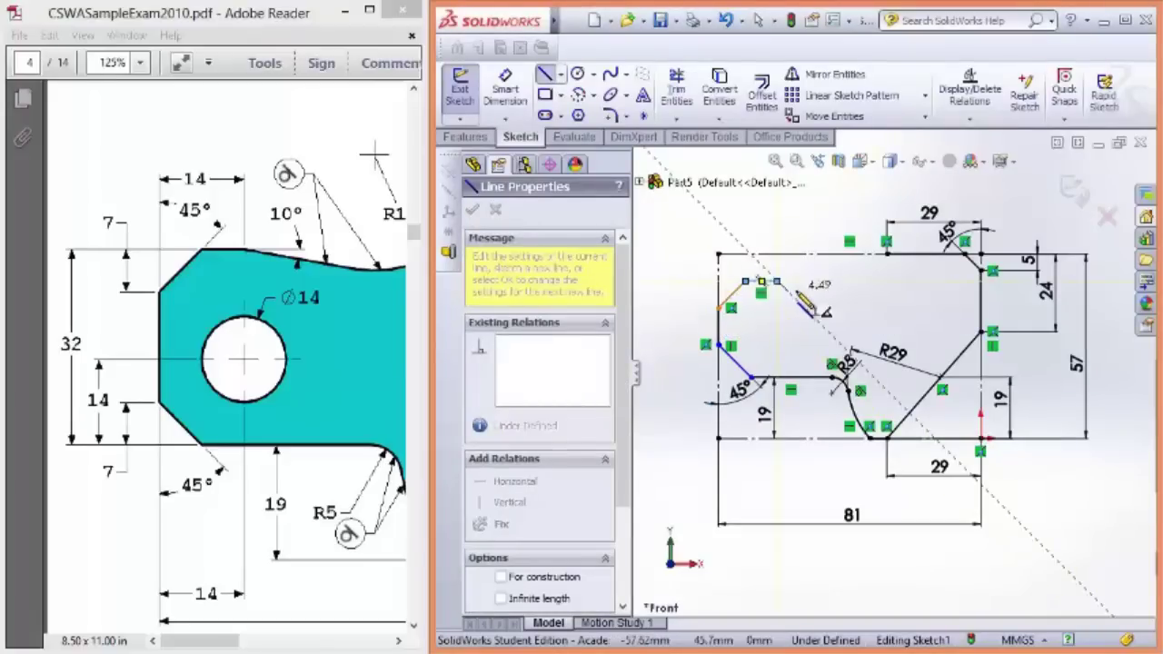
{"action": "double_click", "coordinate": [779, 282]}
{"action": "key", "text": "Escape"}
{"action": "left_click", "coordinate": [516, 96]}
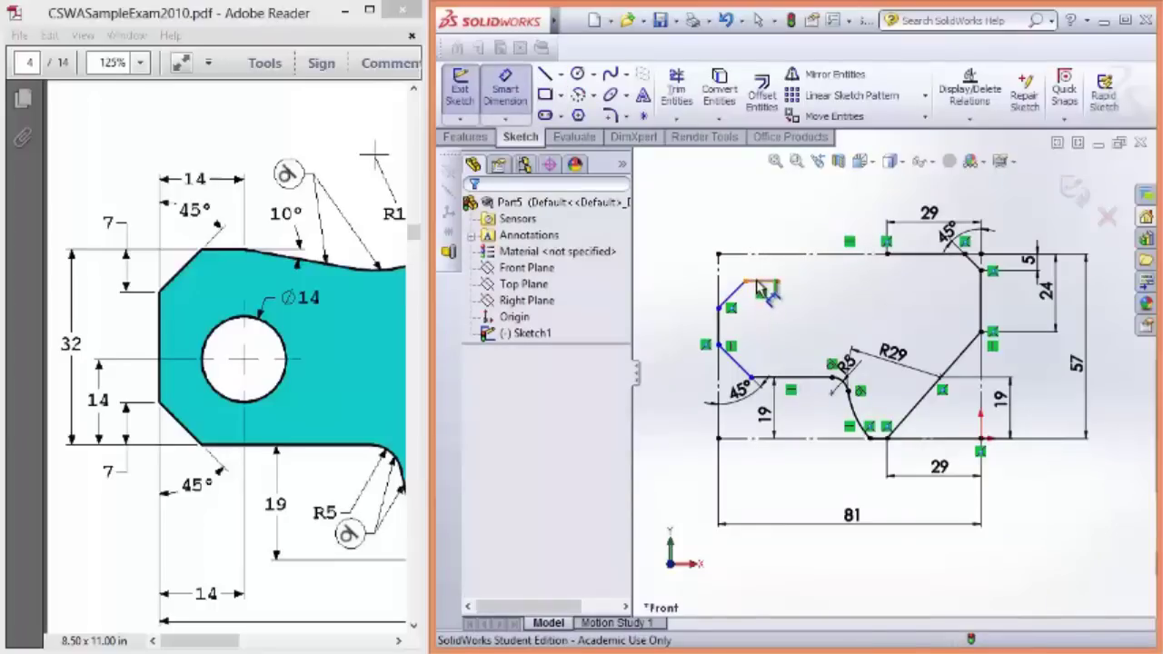
{"action": "left_click", "coordinate": [761, 281]}
{"action": "left_click", "coordinate": [788, 387]}
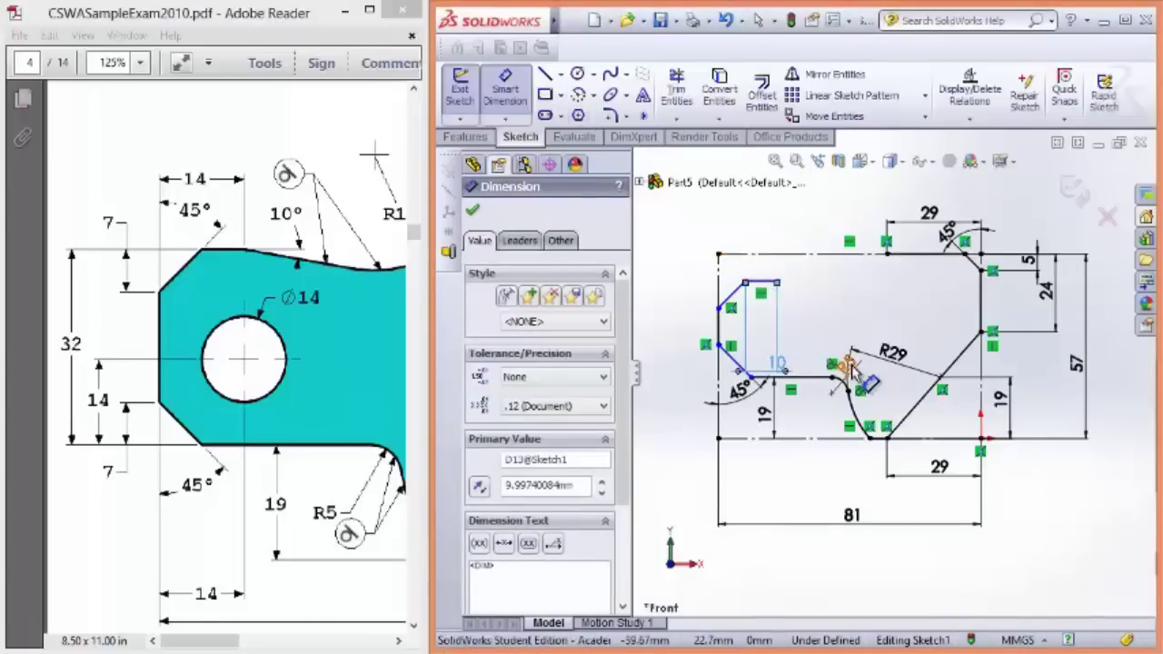
{"action": "key", "text": "Escape"}
{"action": "key", "text": "Escape"}
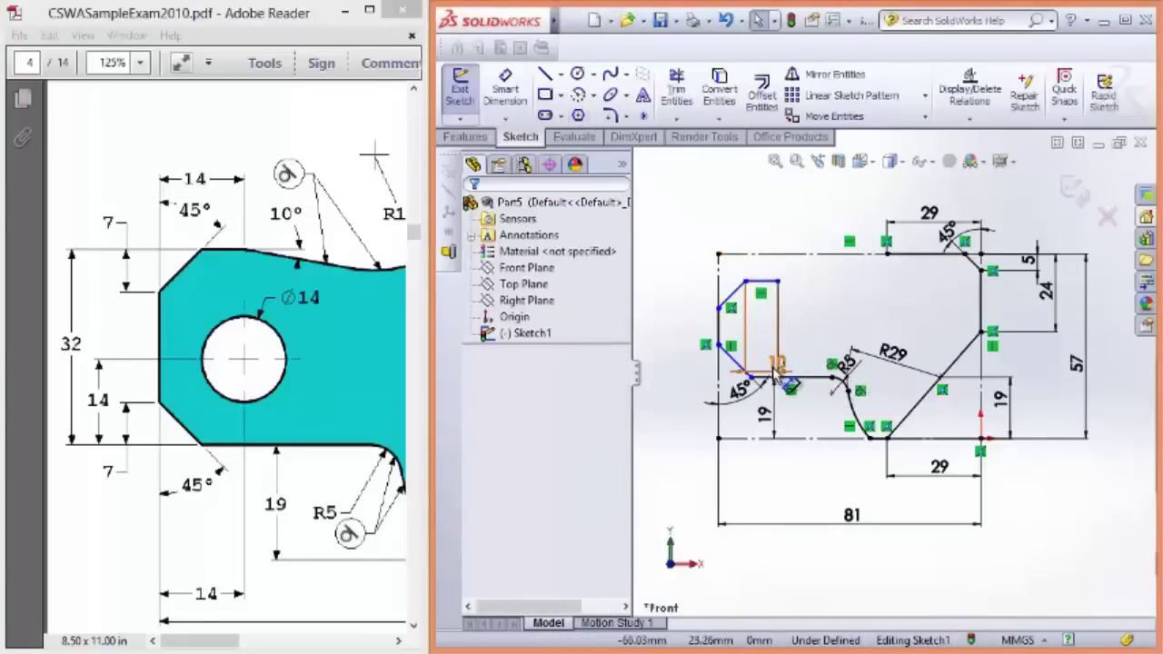
{"action": "left_click", "coordinate": [779, 366]}
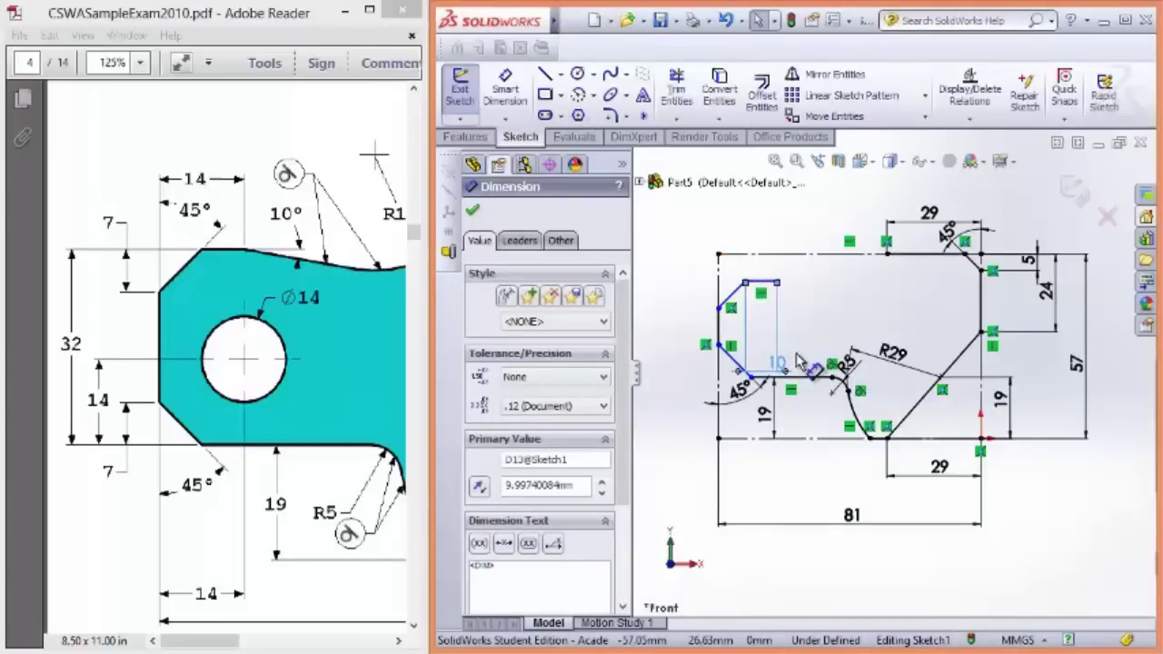
{"action": "key", "text": "Delete"}
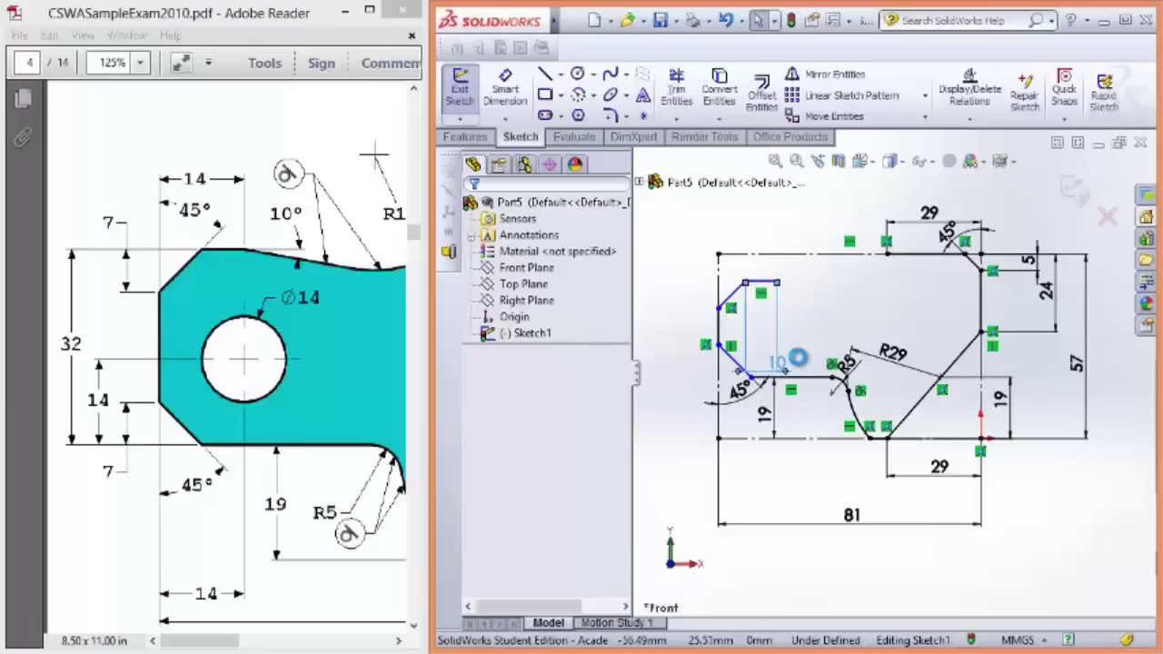
Step: Dimension the vertical distance between the short upper-left horizontal line and the lower horizontal line as 32 mm
{"action": "left_click", "coordinate": [514, 79]}
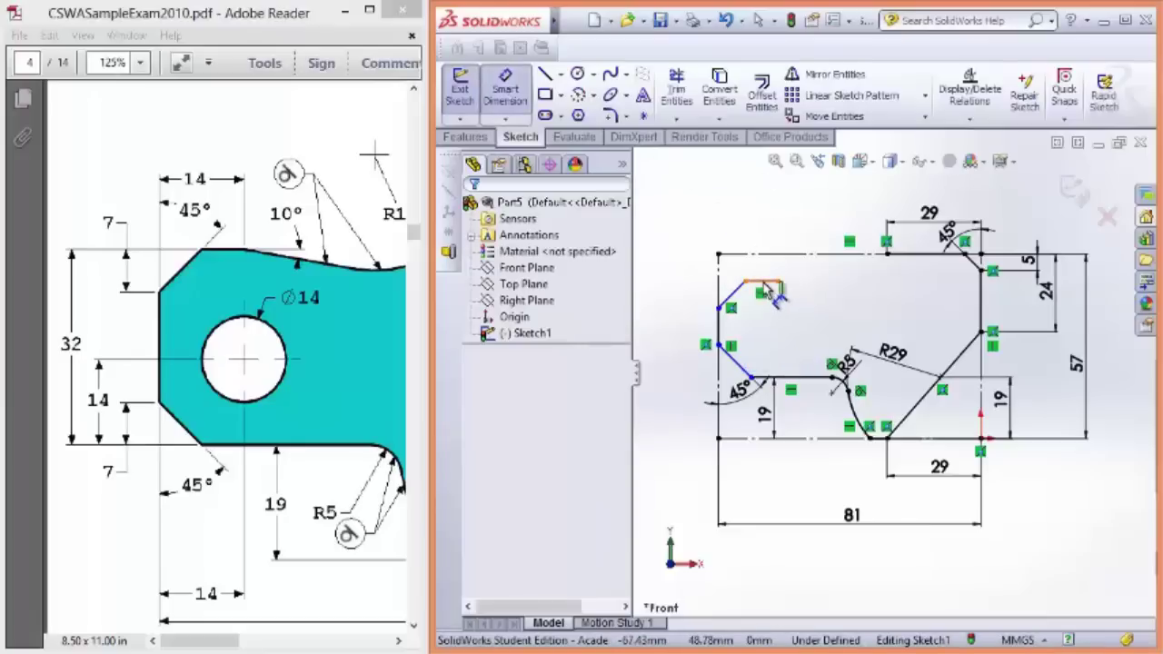
{"action": "left_click", "coordinate": [796, 376]}
{"action": "left_click", "coordinate": [762, 281]}
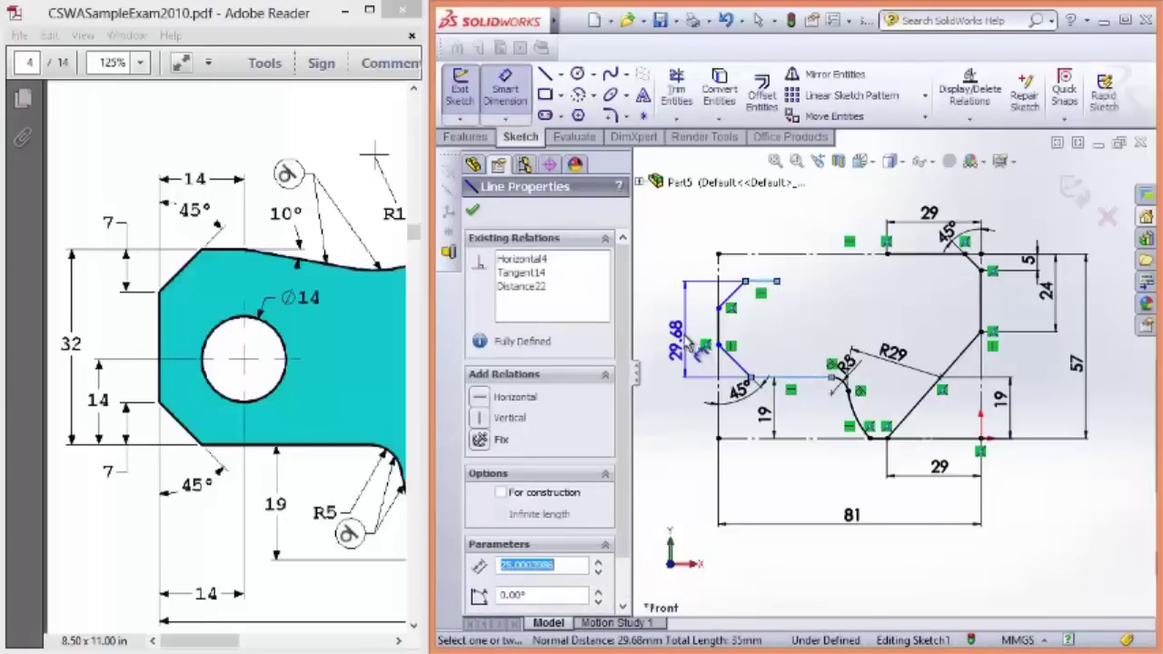
{"action": "left_click", "coordinate": [664, 338]}
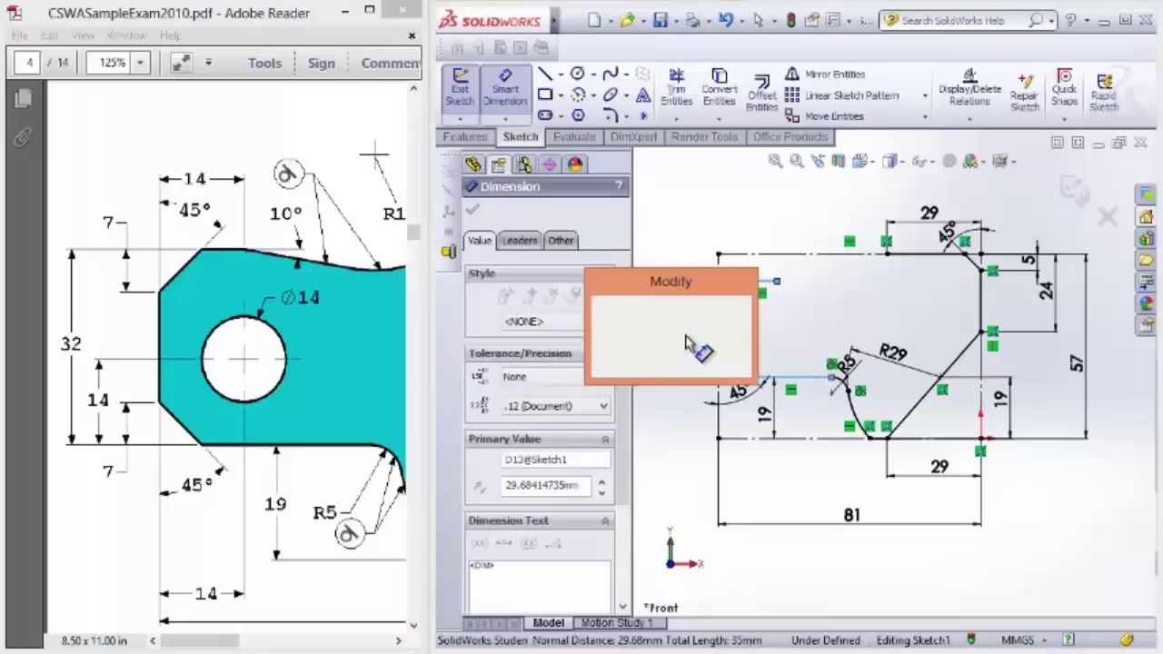
{"action": "type", "text": "32"}
{"action": "key", "text": "Return"}
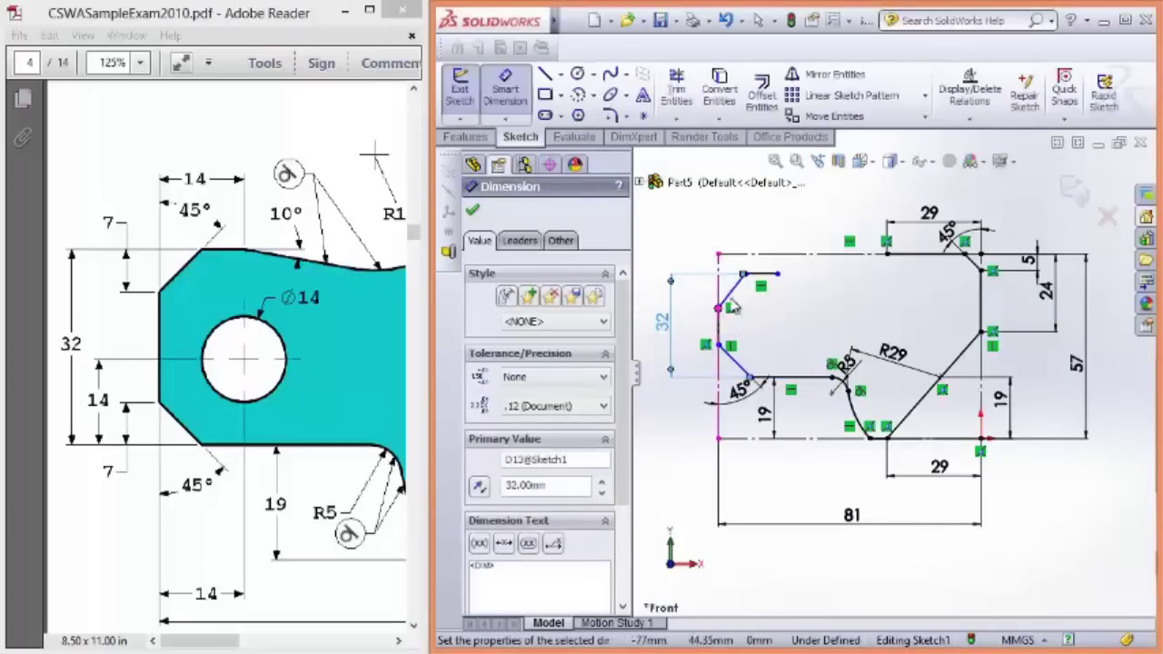
{"action": "scroll", "coordinate": [734, 309], "scroll_direction": "down", "scroll_amount": 1}
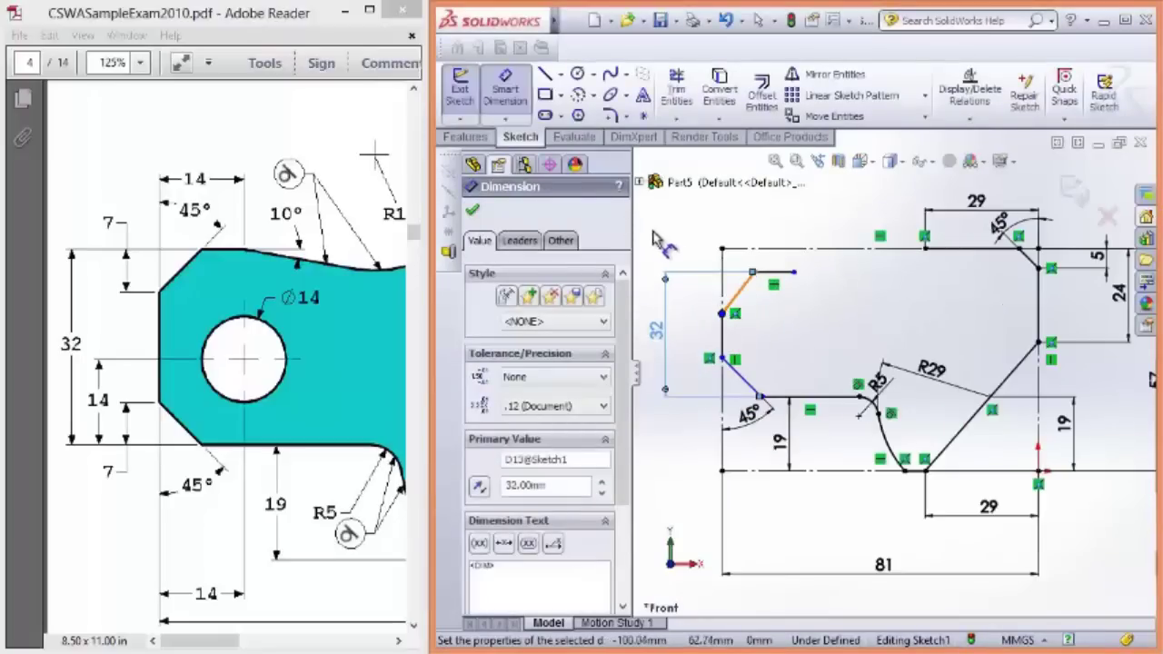
{"action": "left_click", "coordinate": [475, 212]}
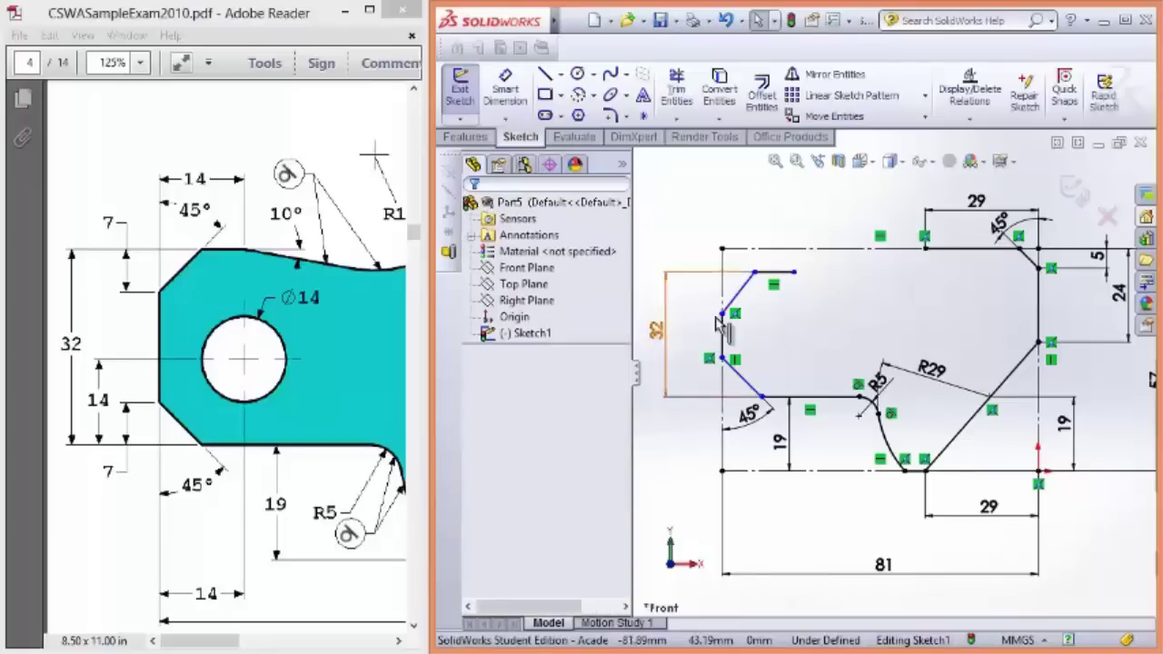
Step: Dimension the upper-left diagonal's vertical height as 7 mm, from its lower endpoint to the short horizontal line
{"action": "left_click", "coordinate": [500, 105]}
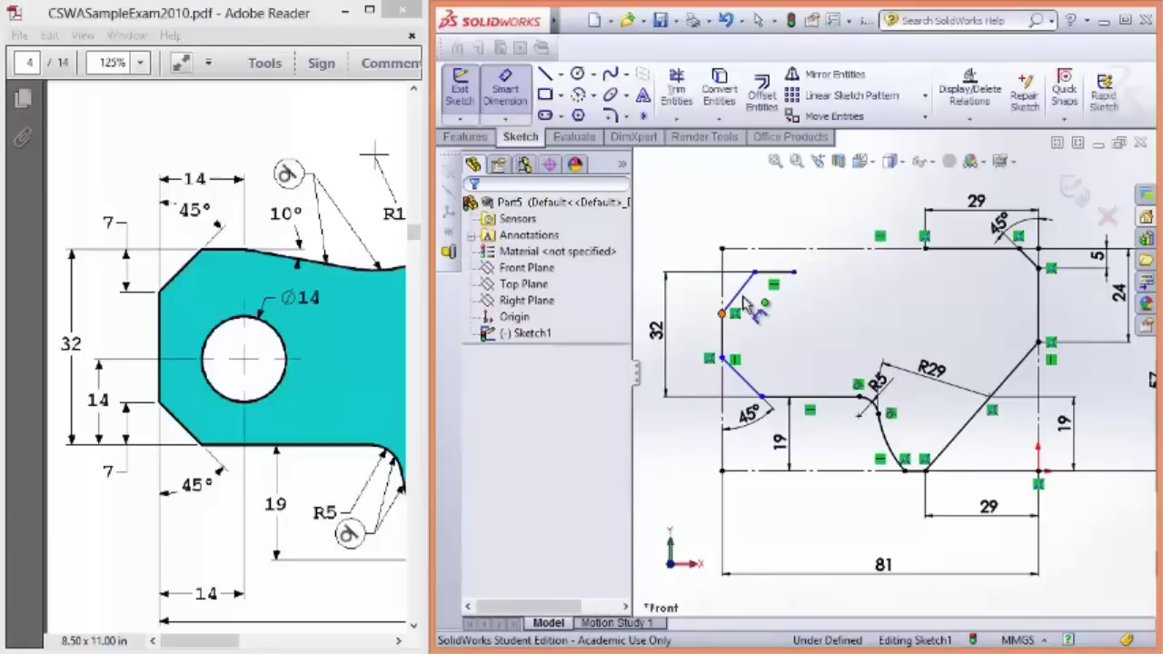
{"action": "left_click", "coordinate": [723, 313]}
{"action": "left_click", "coordinate": [777, 272]}
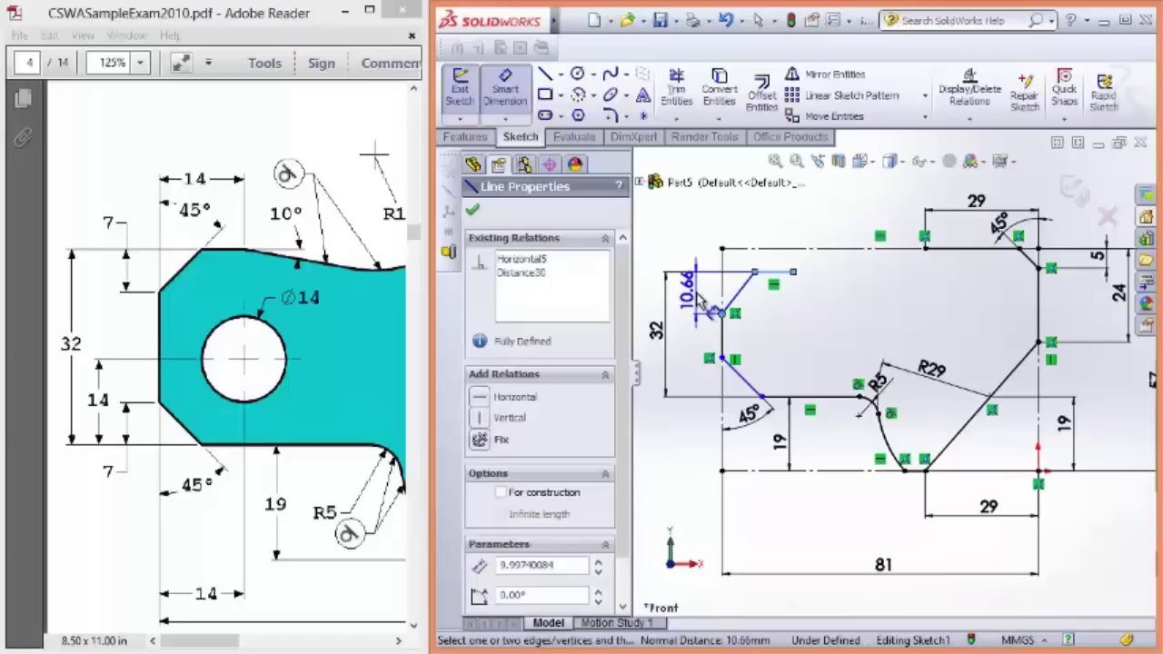
{"action": "left_click", "coordinate": [699, 298]}
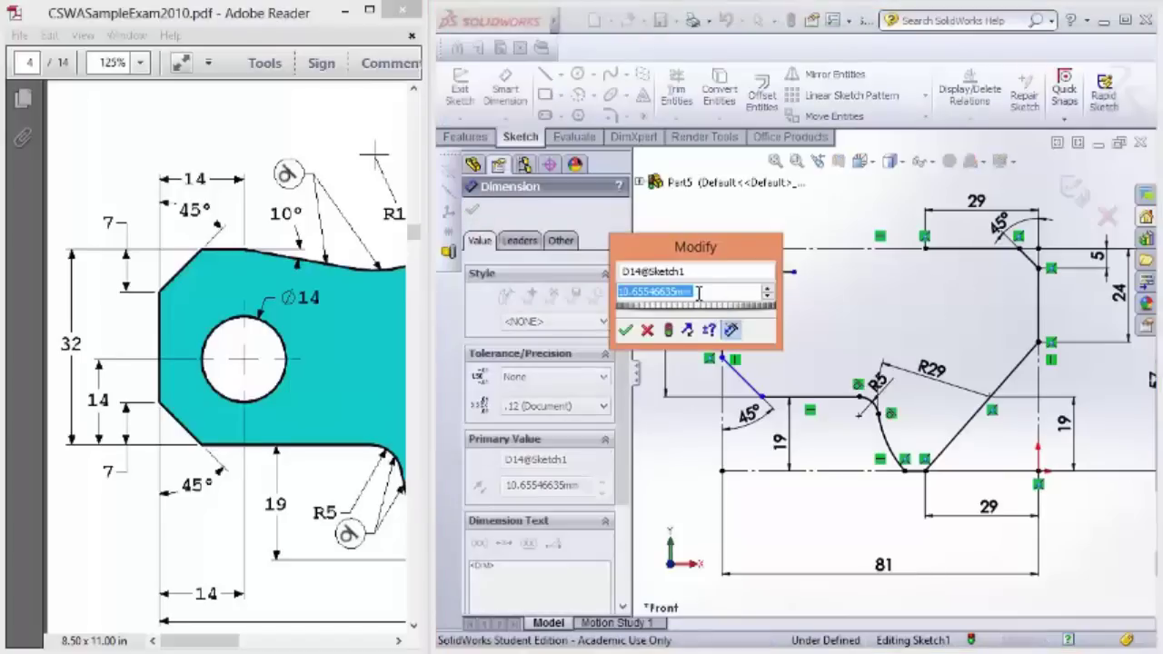
{"action": "type", "text": "7"}
{"action": "key", "text": "Return"}
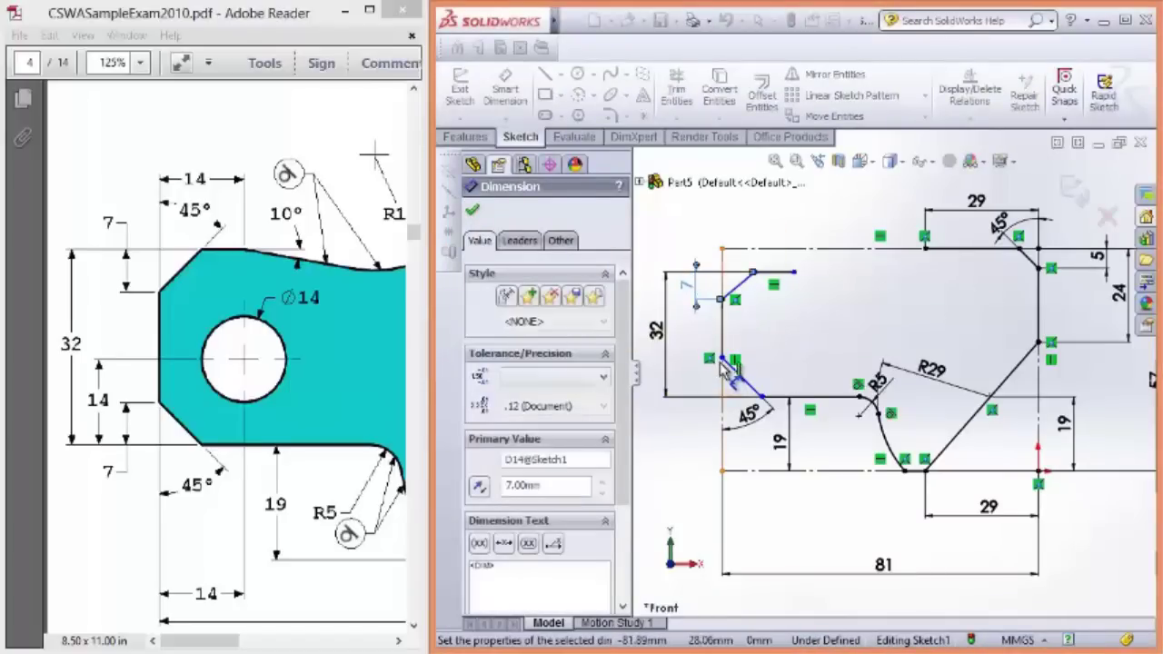
Step: Dimension the lower-left diagonal's vertical height as 7 mm, from its upper endpoint to the lower horizontal line
{"action": "left_click", "coordinate": [762, 397]}
{"action": "left_click", "coordinate": [789, 401]}
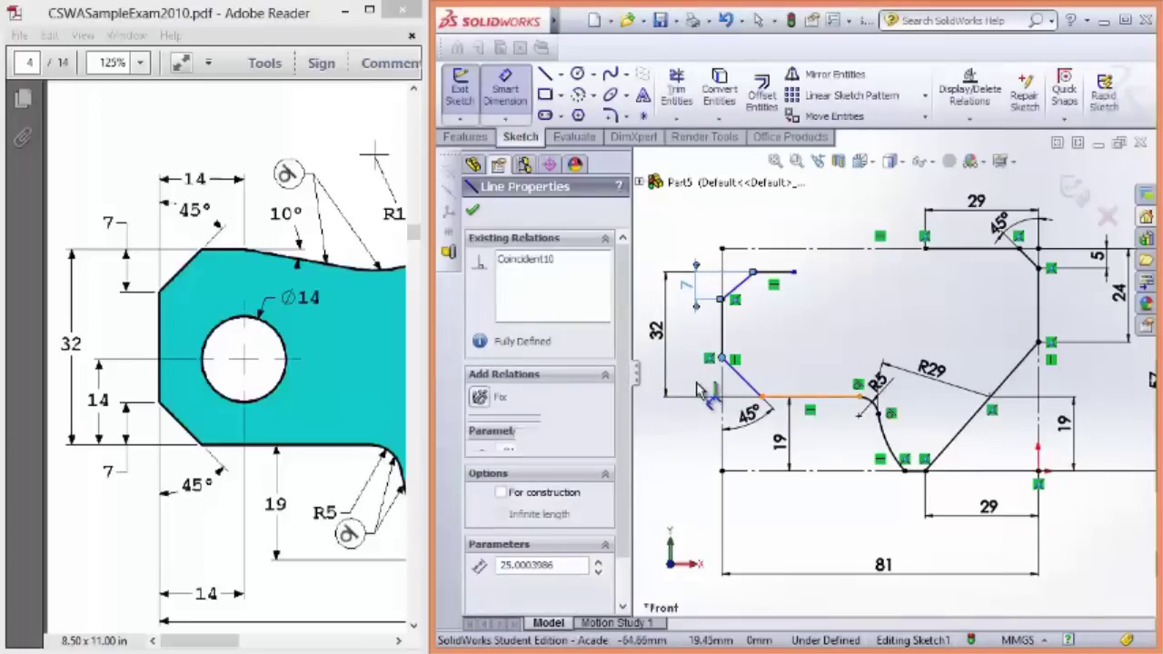
{"action": "left_click", "coordinate": [723, 359]}
{"action": "left_click", "coordinate": [701, 385]}
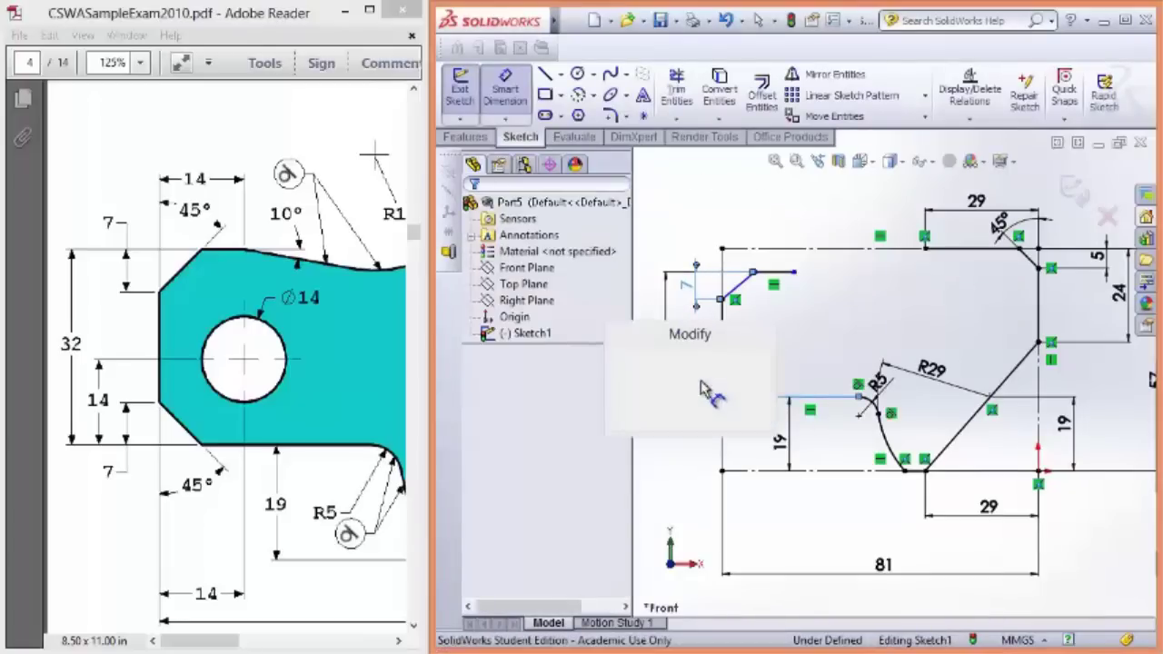
{"action": "type", "text": "7"}
{"action": "key", "text": "Return"}
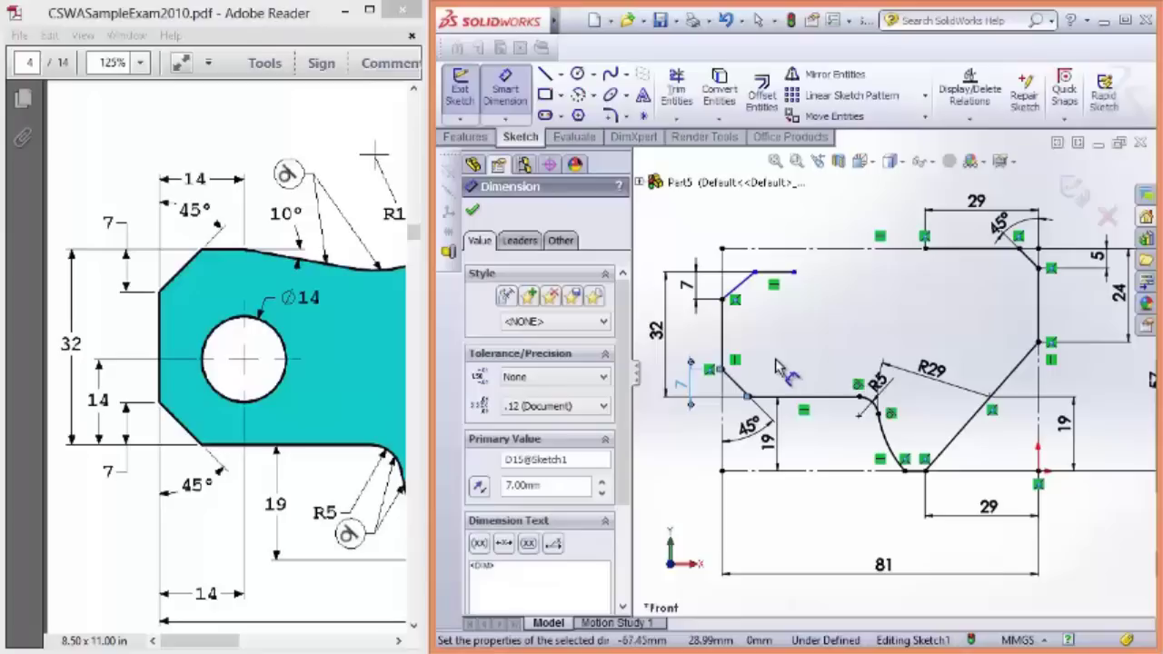
Step: Dimension the angle between the upper-left diagonal and the construction rectangle's left edge as 45 degrees
{"action": "left_click", "coordinate": [724, 293]}
{"action": "left_click", "coordinate": [736, 289]}
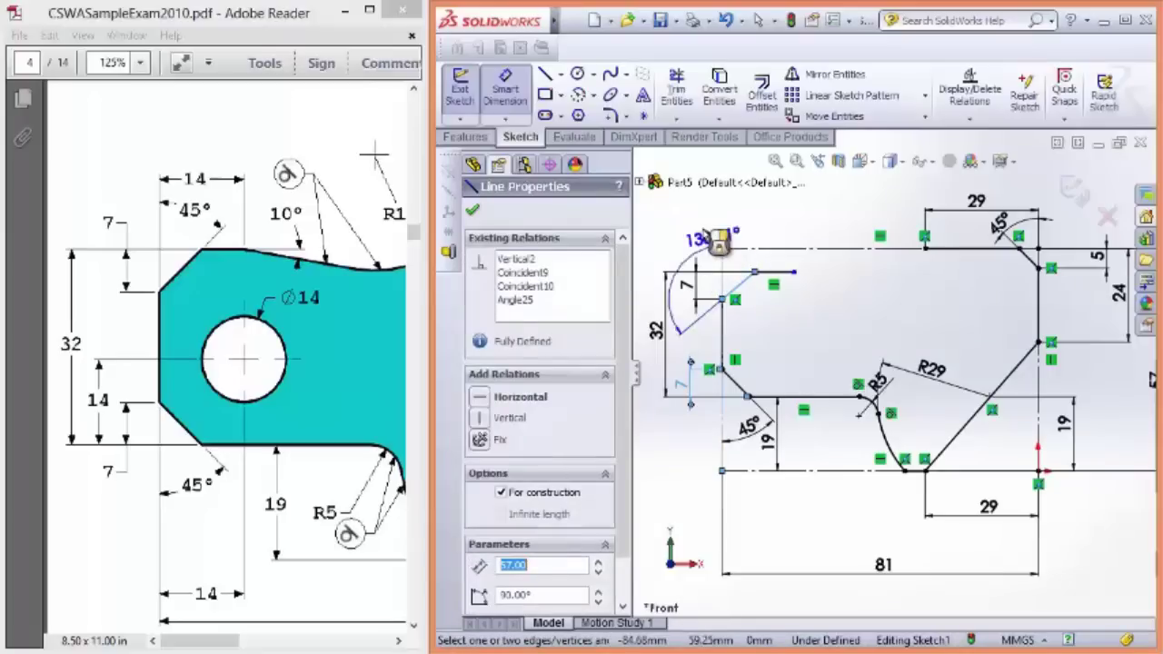
{"action": "left_click", "coordinate": [756, 222]}
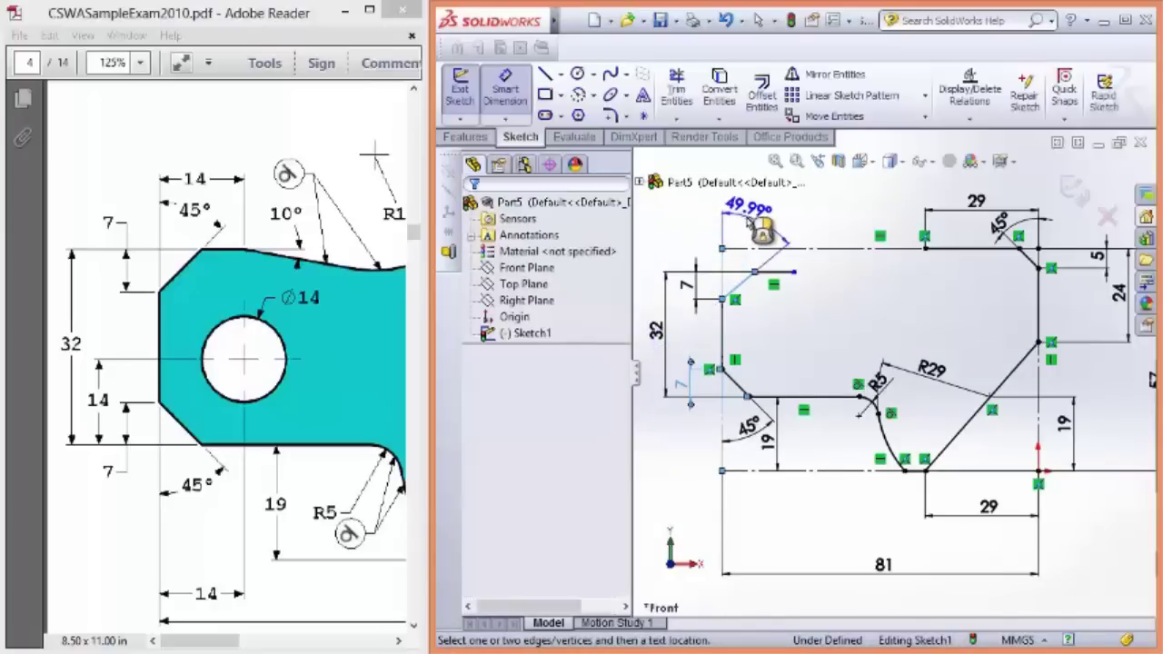
{"action": "type", "text": "45"}
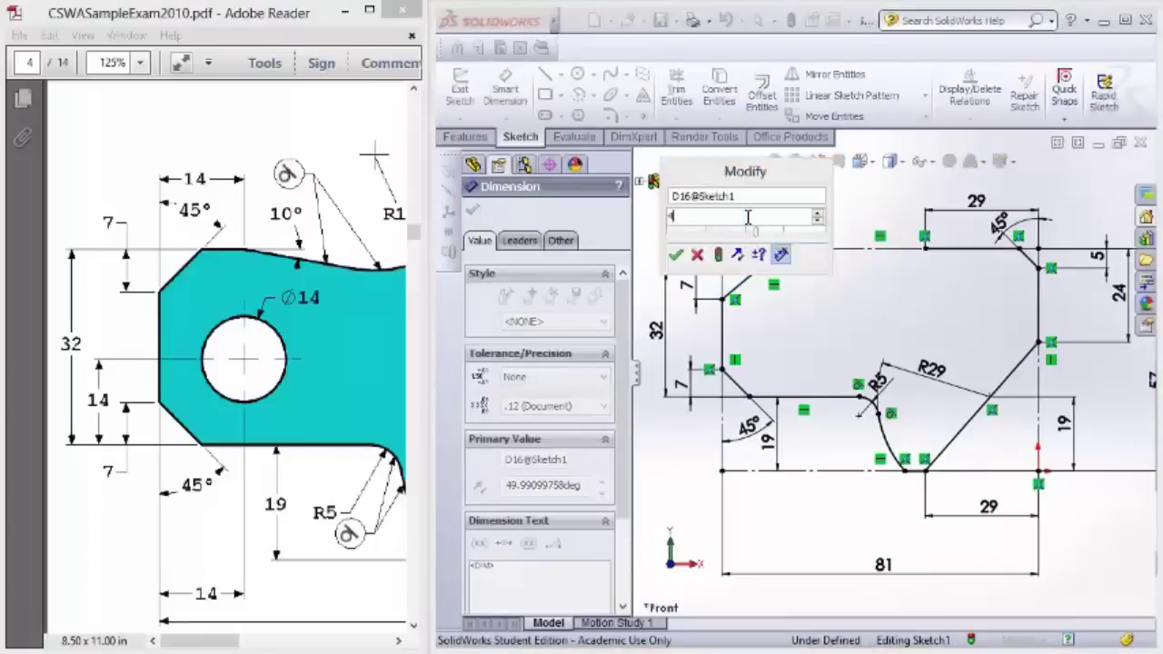
{"action": "key", "text": "Return"}
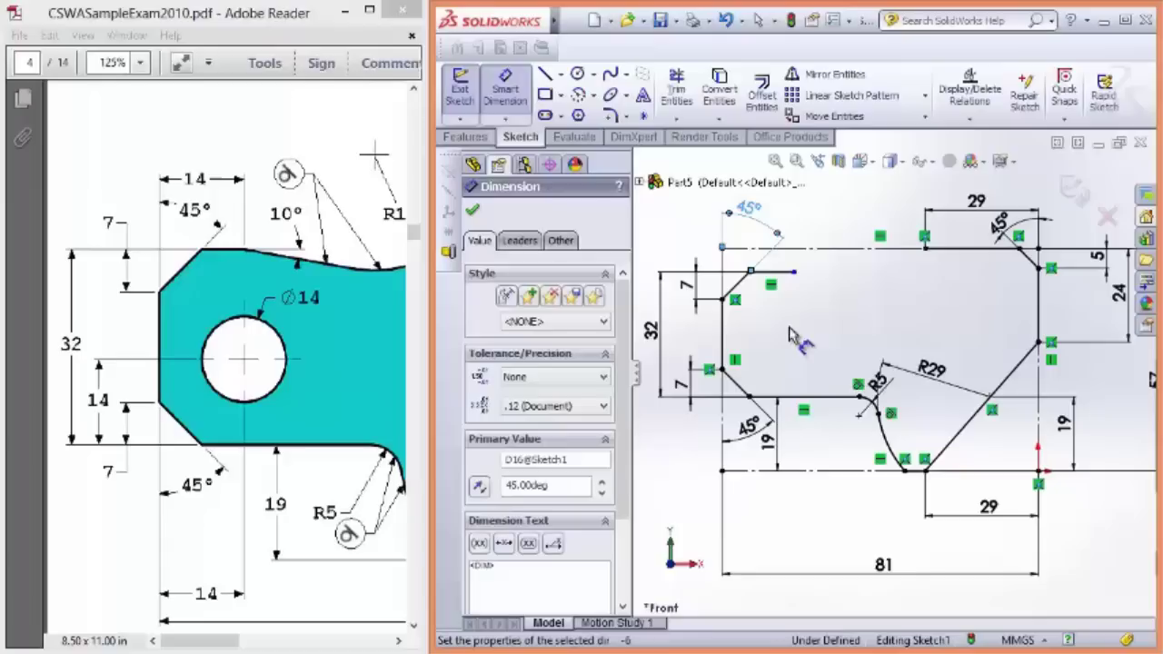
Step: Dimension the horizontal distance from the profile's left edge to the free end of the short upper-left line as 14 mm
{"action": "left_click", "coordinate": [561, 74]}
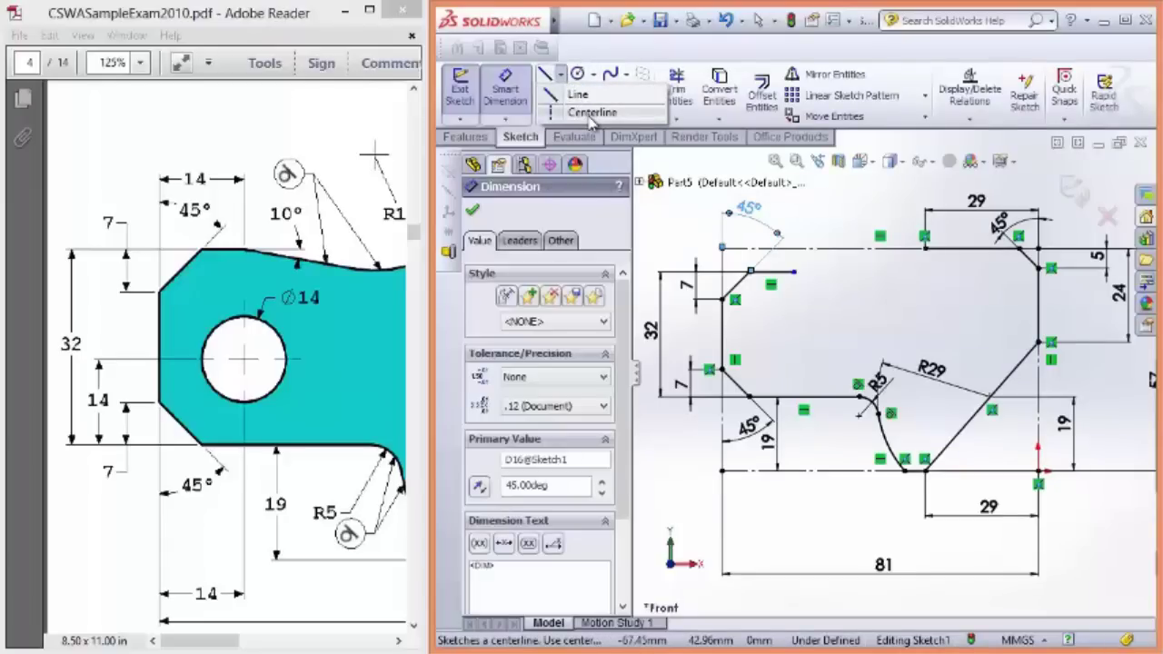
{"action": "left_click", "coordinate": [763, 233]}
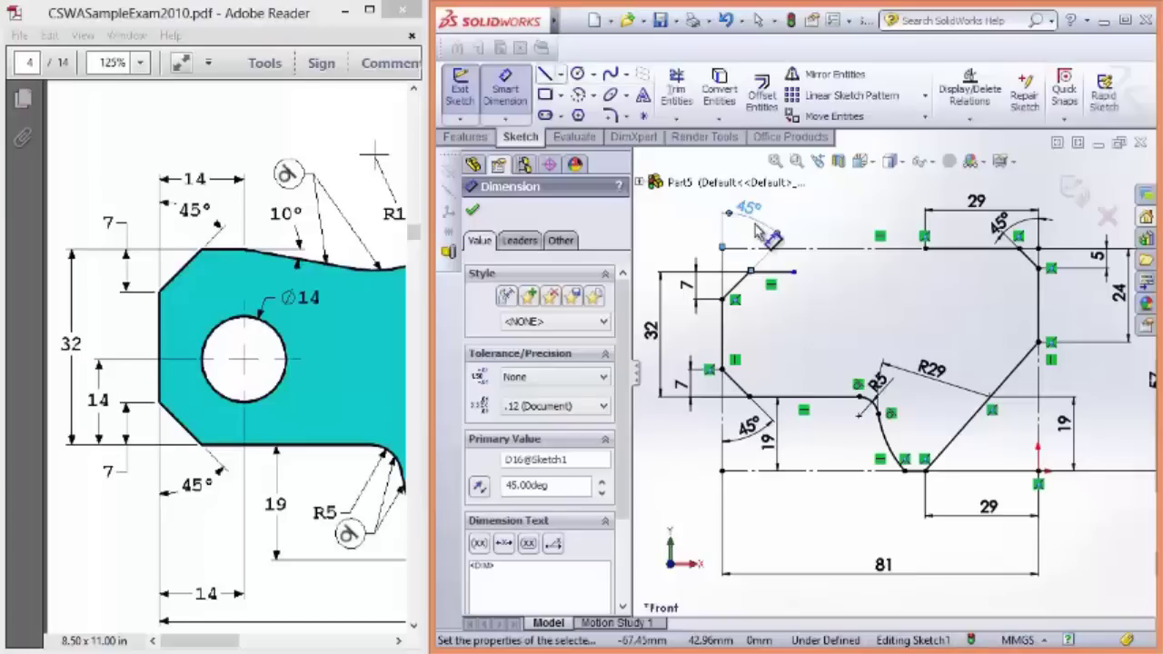
{"action": "left_click", "coordinate": [794, 272]}
{"action": "left_click", "coordinate": [722, 320]}
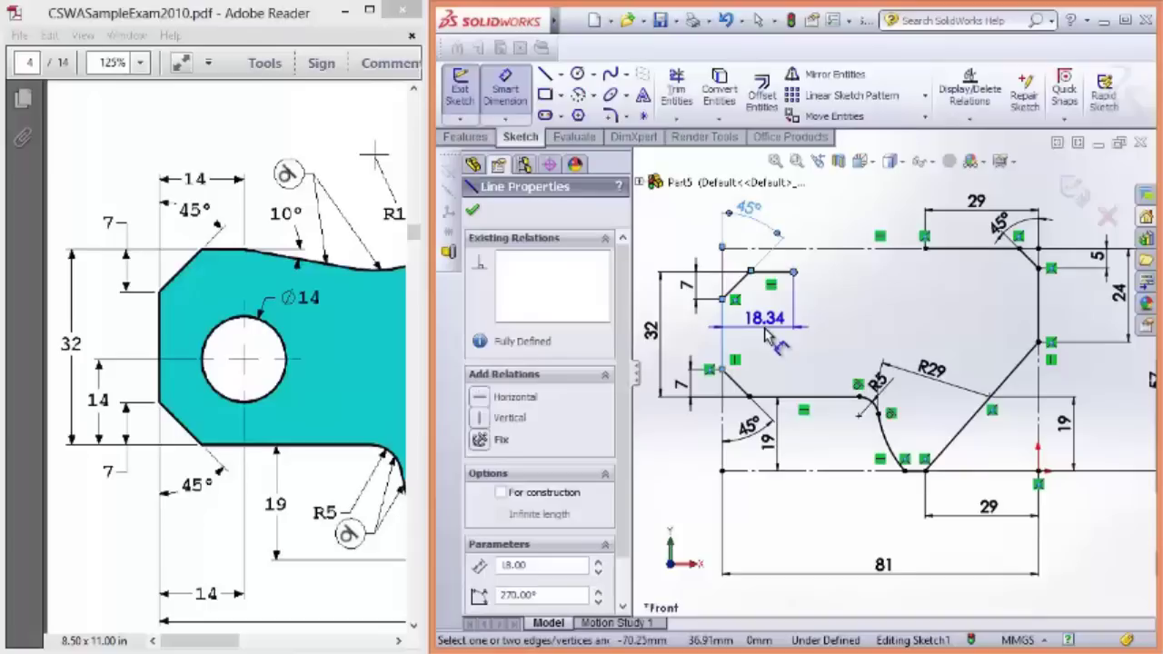
{"action": "left_click", "coordinate": [766, 335]}
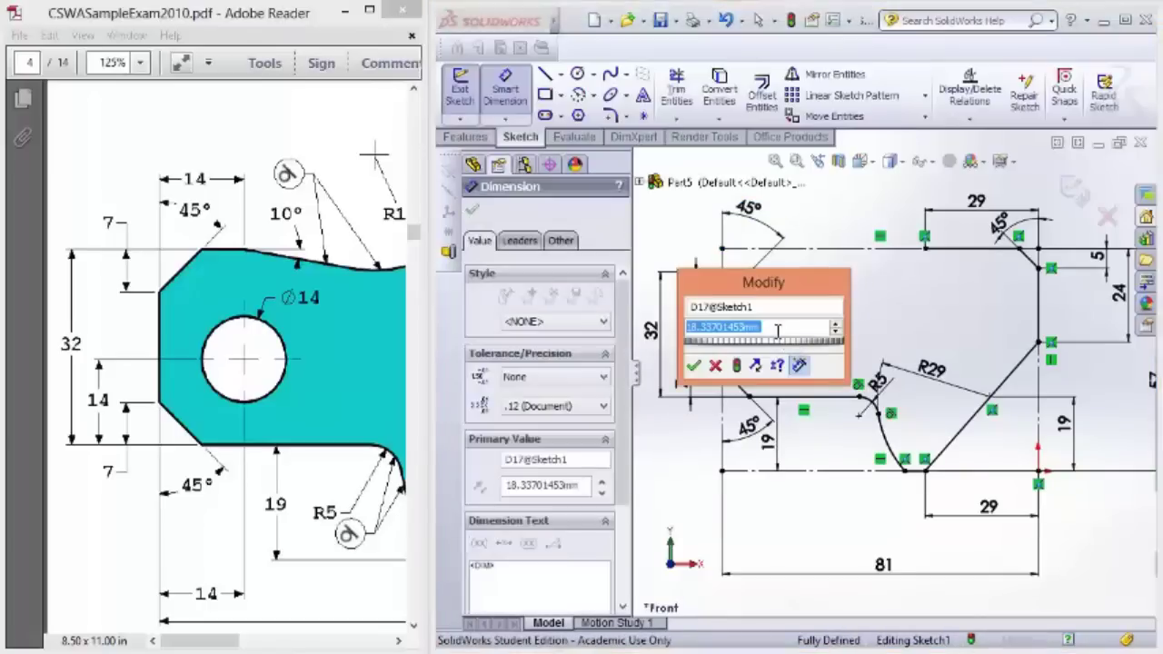
{"action": "key", "text": "Return"}
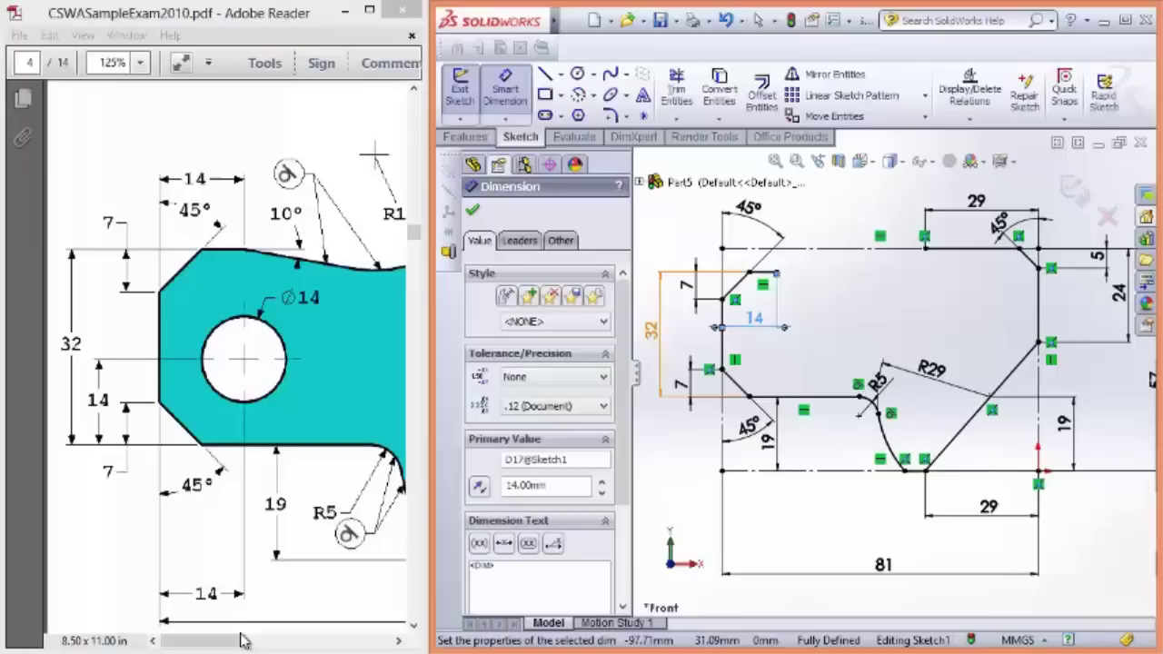
Step: Sketch a circle above the profile through the inner end of the upper 29 mm line, moving its centre to about X -46, Y 67 mm
{"action": "mouse_move", "coordinate": [243, 641]}
{"action": "left_mouse_down"}
{"action": "mouse_move", "coordinate": [291, 643]}
{"action": "mouse_move", "coordinate": [259, 639]}
{"action": "left_mouse_up"}
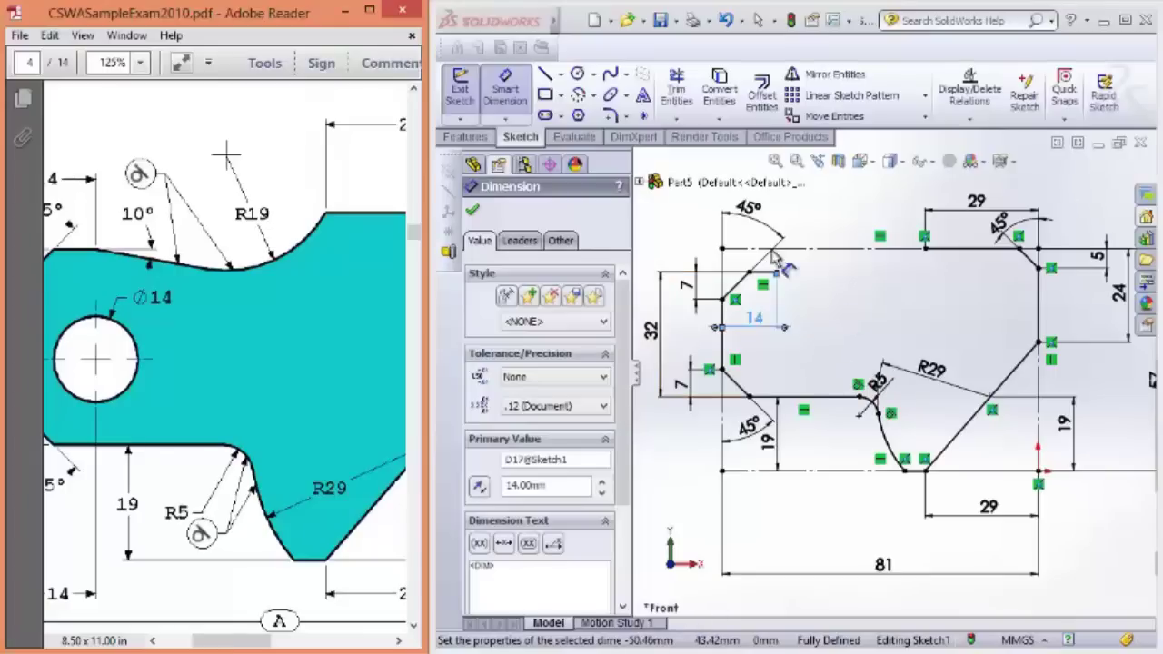
{"action": "left_click", "coordinate": [813, 244]}
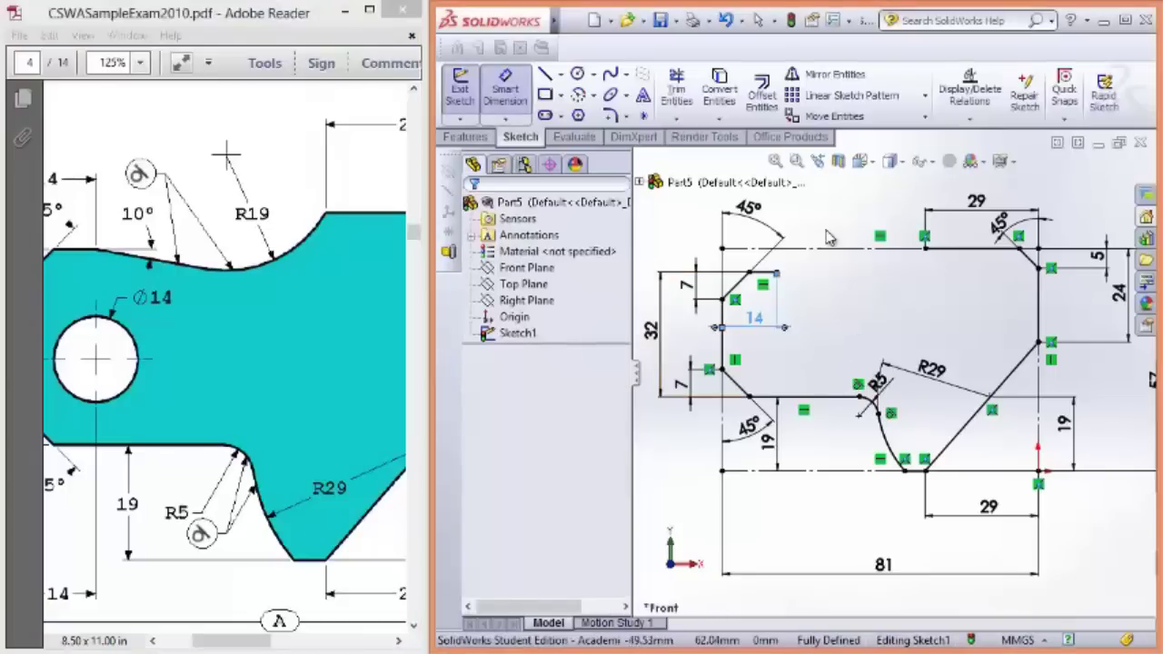
{"action": "scroll", "coordinate": [840, 238], "scroll_direction": "up", "scroll_amount": 4}
{"action": "scroll", "coordinate": [694, 194], "scroll_direction": "down", "scroll_amount": 4}
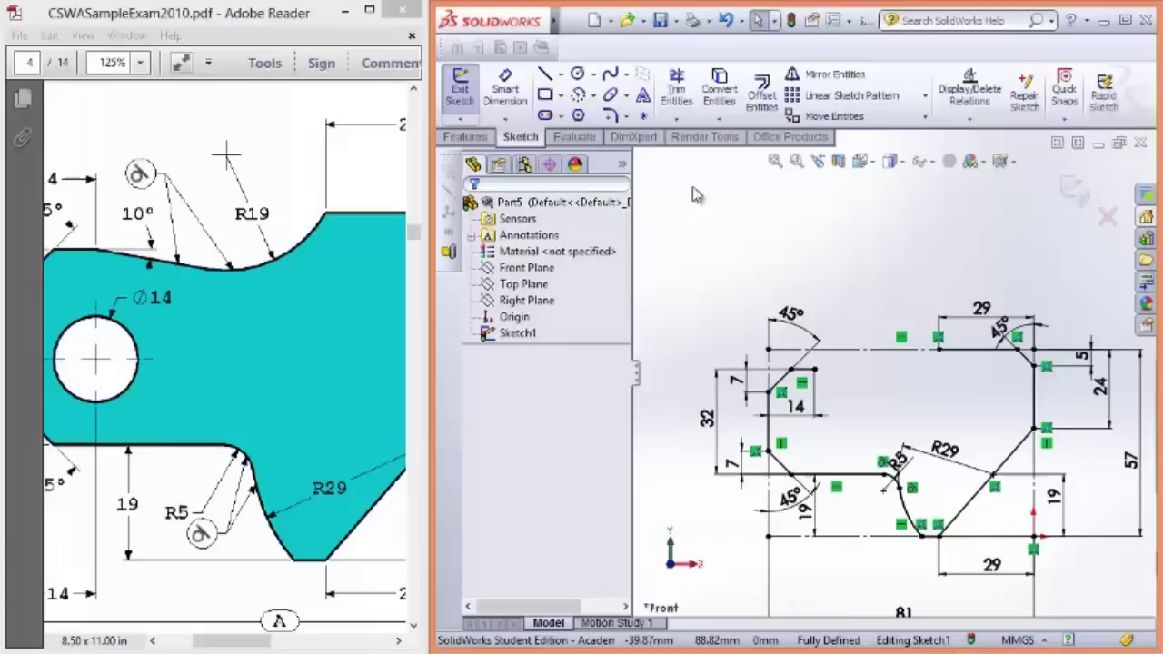
{"action": "left_click", "coordinate": [578, 75]}
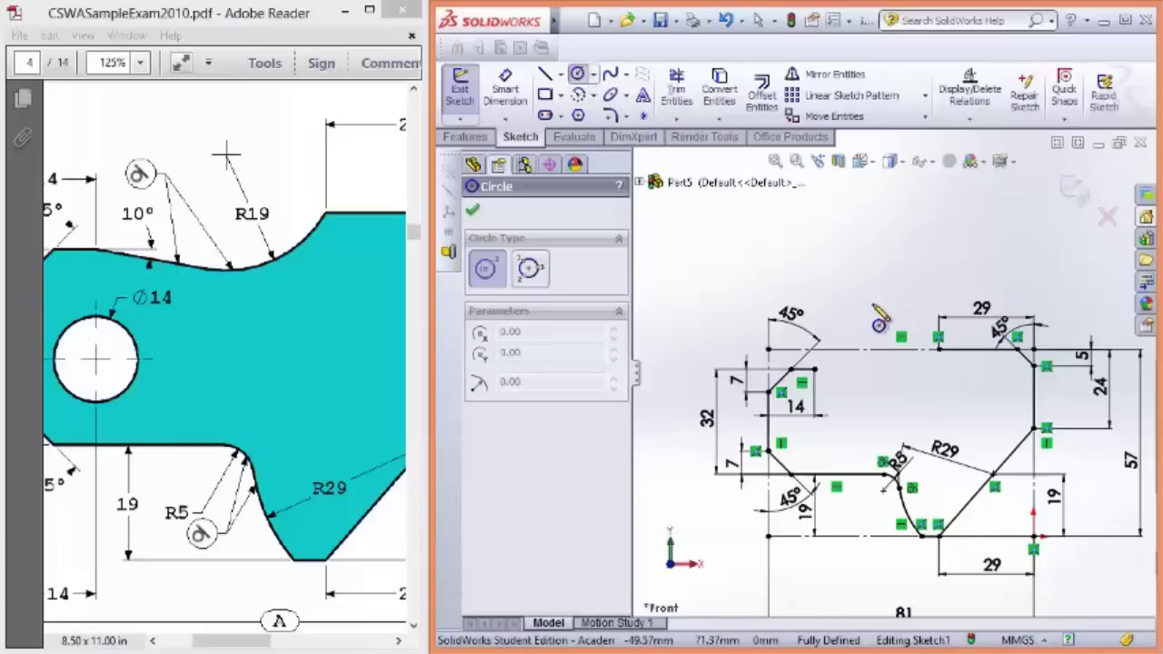
{"action": "left_click", "coordinate": [872, 303]}
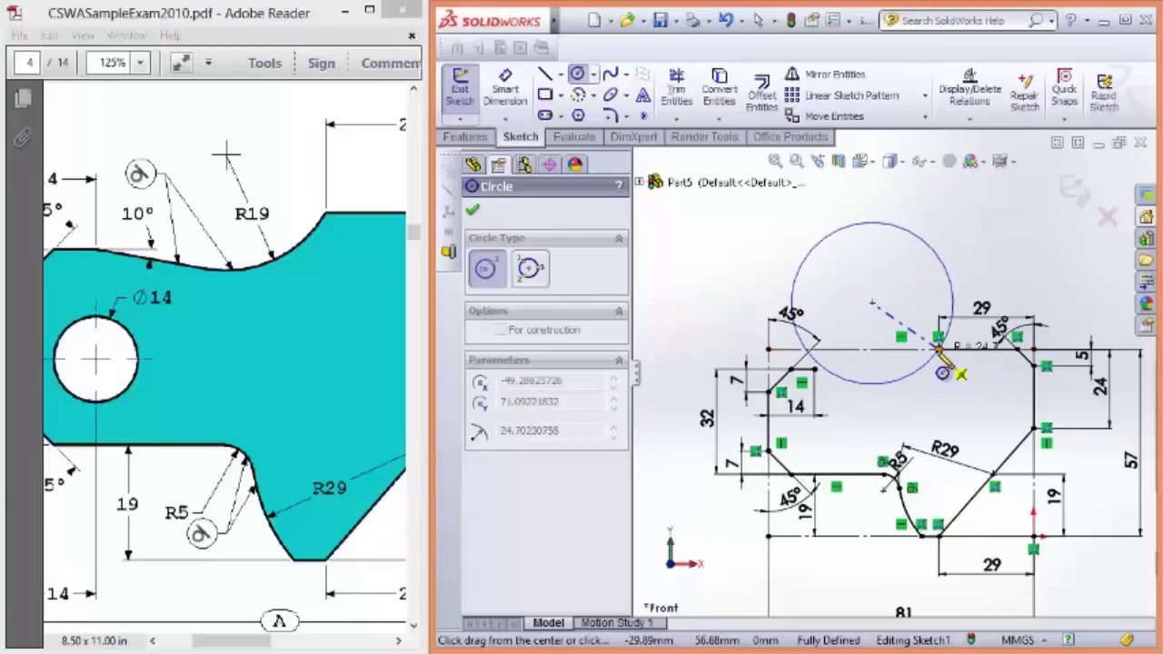
{"action": "left_click", "coordinate": [942, 372]}
{"action": "scroll", "coordinate": [936, 372], "scroll_direction": "down", "scroll_amount": 2}
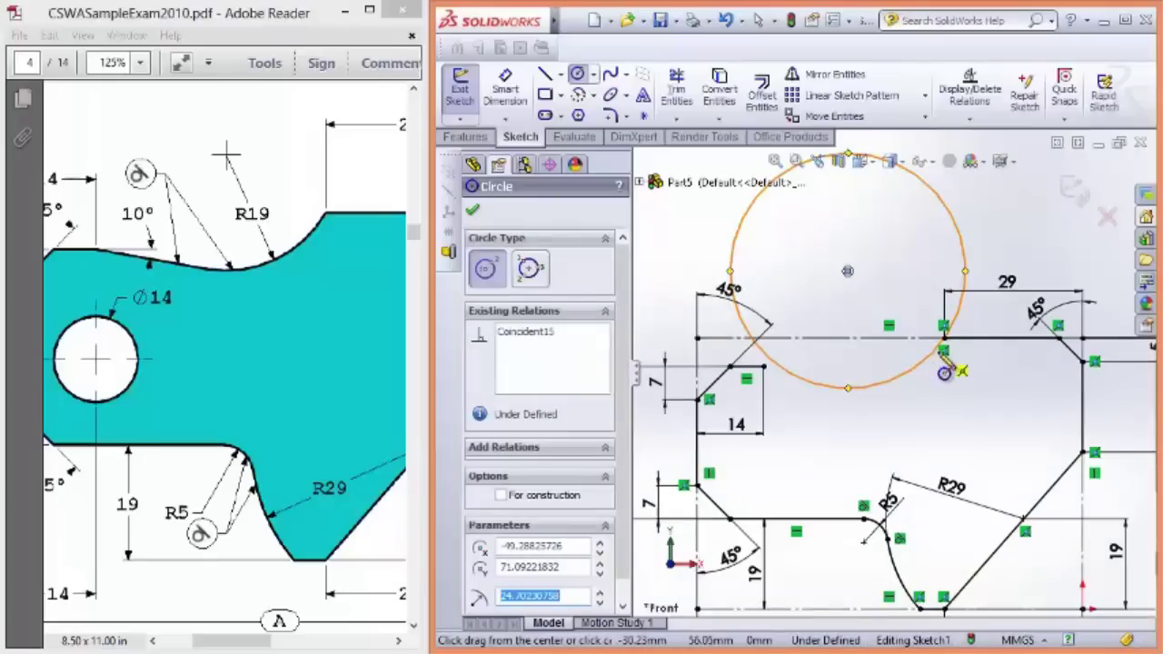
{"action": "key", "text": "Escape"}
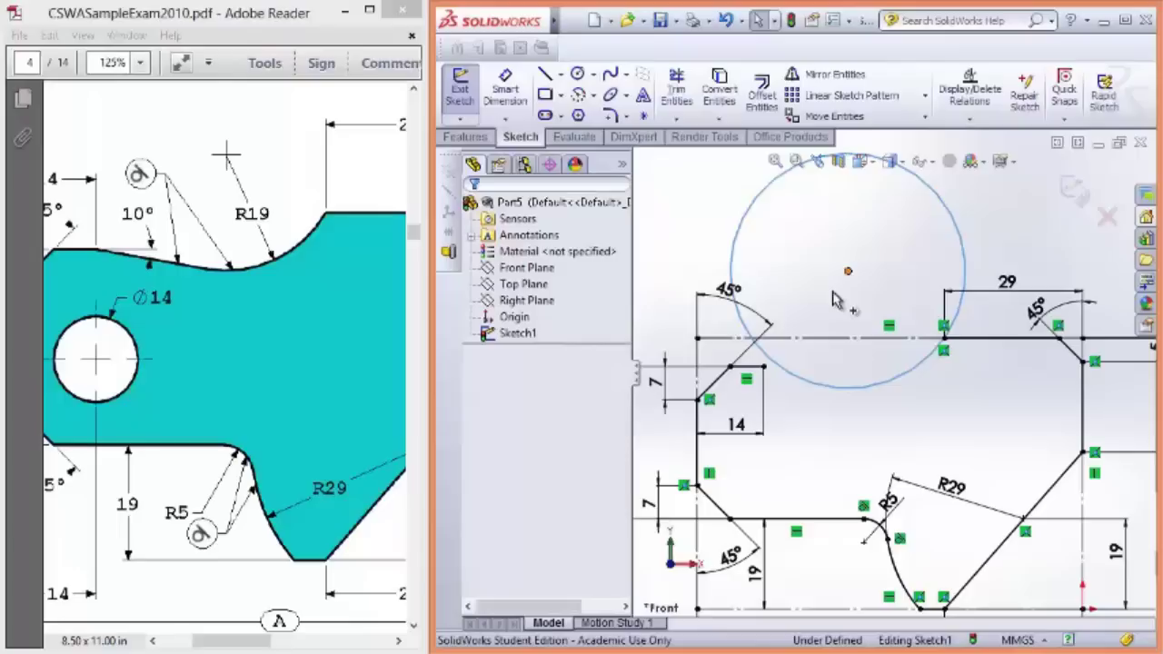
{"action": "mouse_move", "coordinate": [848, 274]}
{"action": "left_mouse_down"}
{"action": "mouse_move", "coordinate": [830, 329]}
{"action": "mouse_move", "coordinate": [854, 273]}
{"action": "mouse_move", "coordinate": [879, 319]}
{"action": "mouse_move", "coordinate": [854, 304]}
{"action": "mouse_move", "coordinate": [863, 290]}
{"action": "left_mouse_up"}
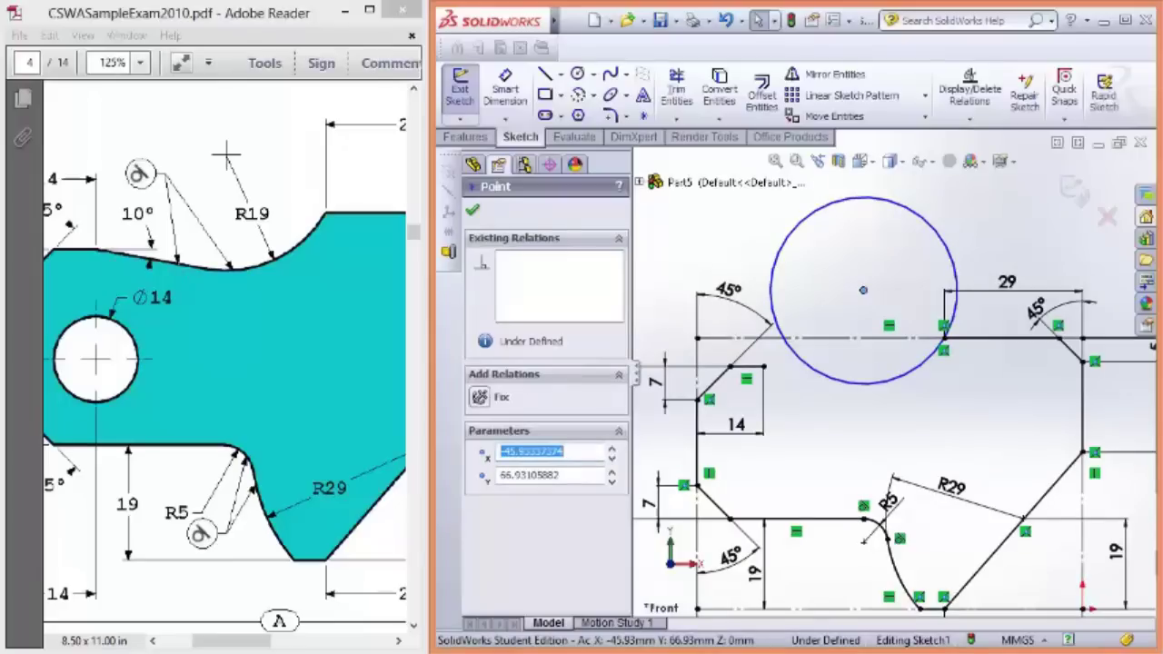
Step: Sketch a gently descending line about 12.8 mm long from the free end of the short upper-left horizontal line to the circle
{"action": "left_click", "coordinate": [134, 247]}
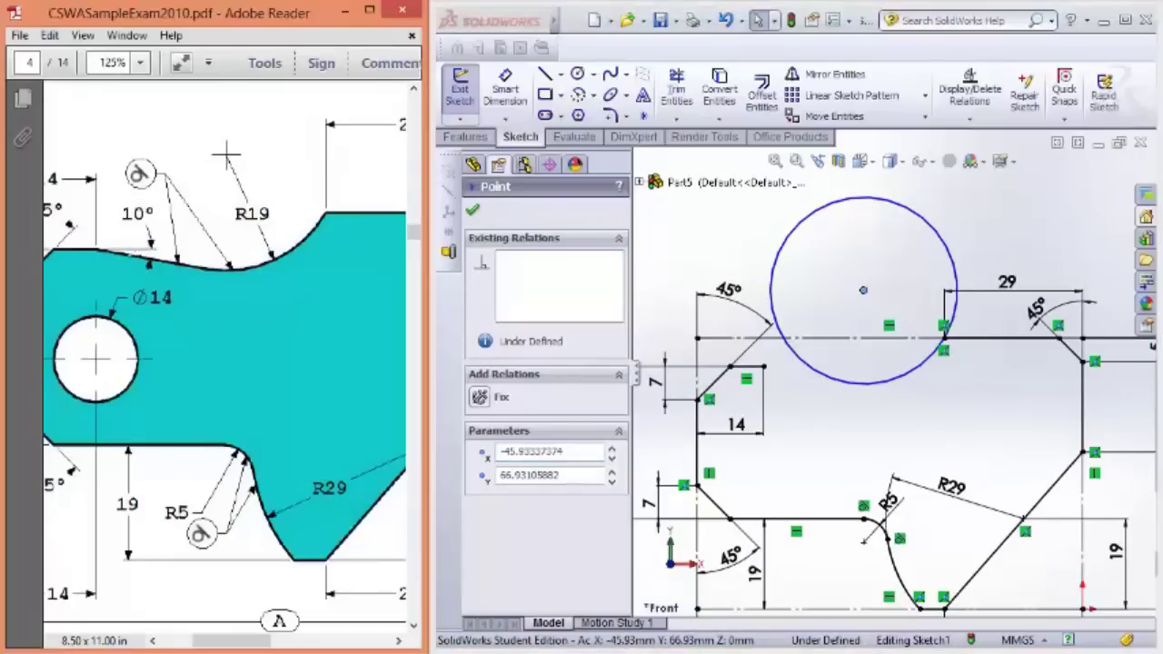
{"action": "left_click", "coordinate": [545, 76]}
{"action": "scroll", "coordinate": [768, 377], "scroll_direction": "down", "scroll_amount": 3}
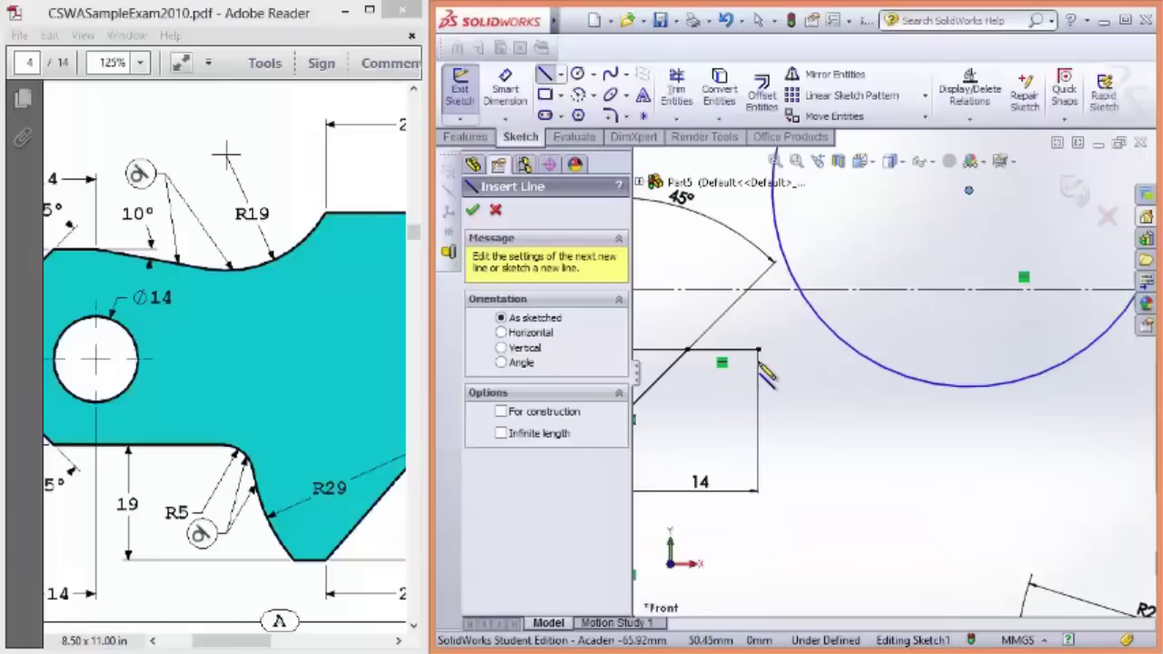
{"action": "left_click", "coordinate": [759, 350]}
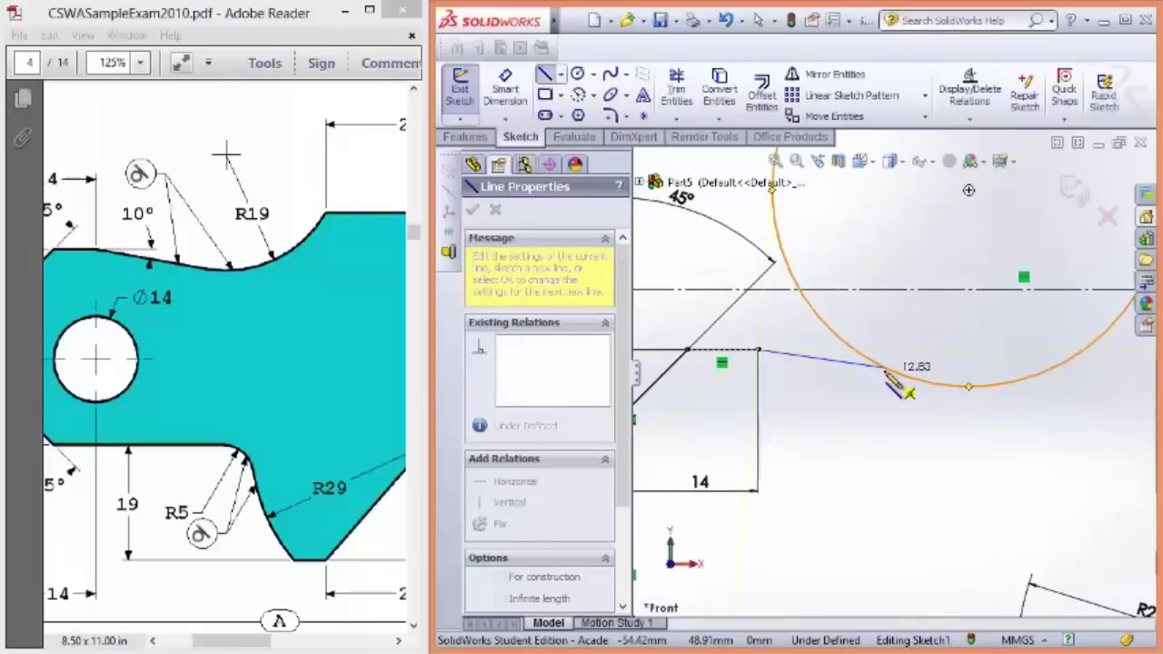
{"action": "left_click", "coordinate": [887, 370]}
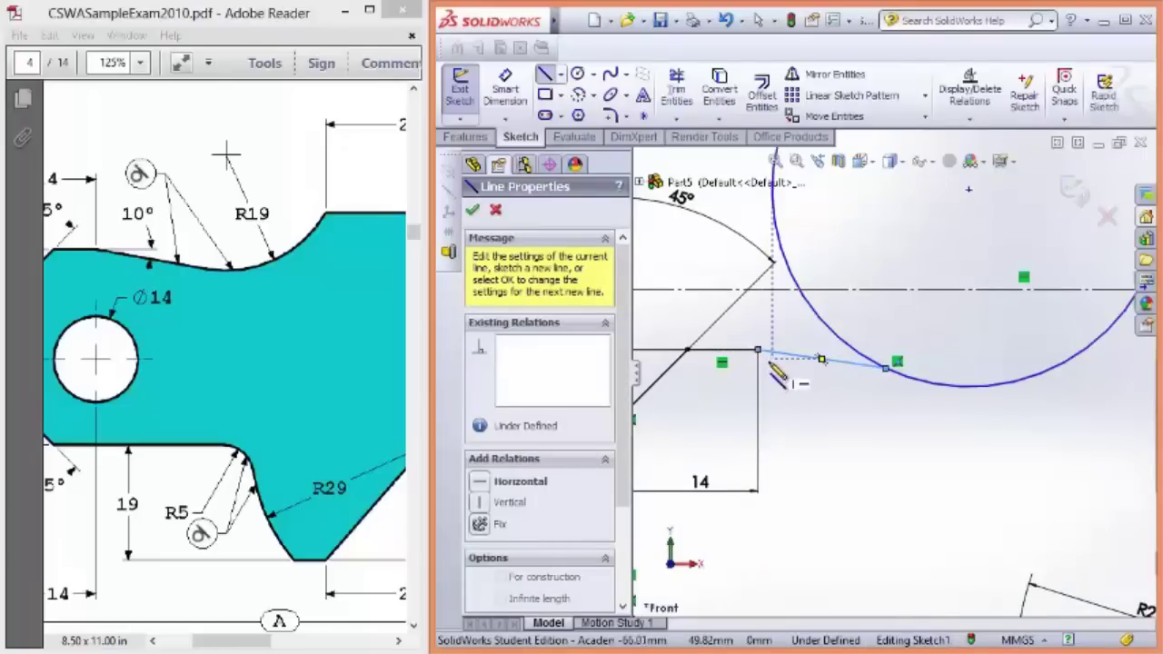
{"action": "left_click", "coordinate": [472, 212]}
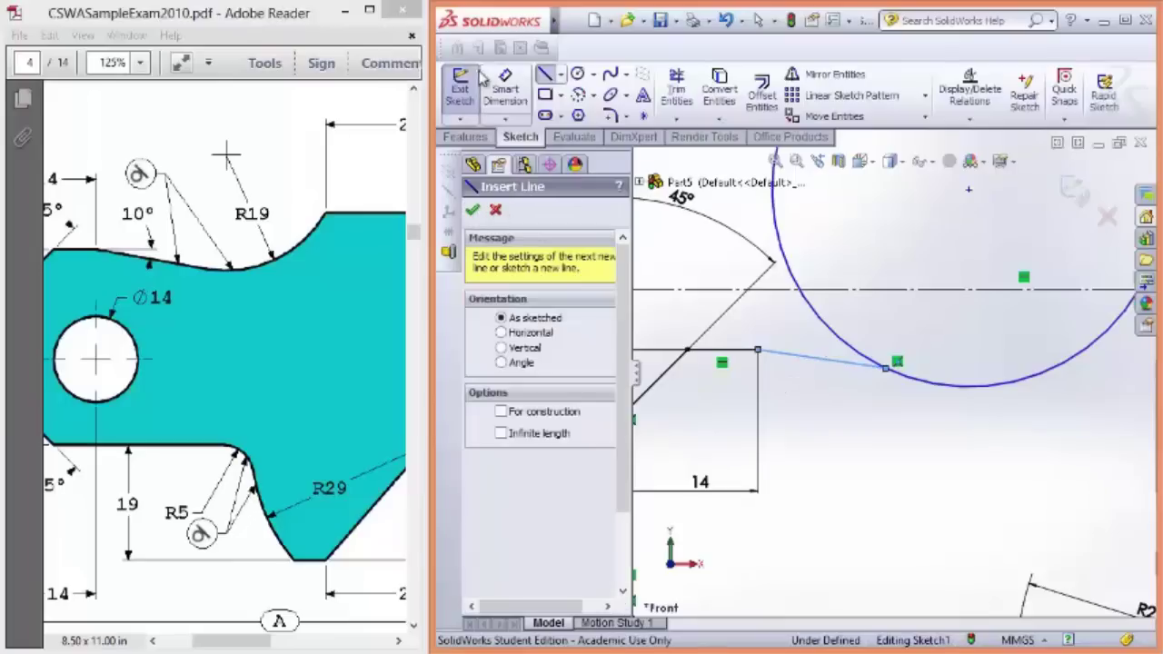
Step: Dimension the angle between the short upper-left horizontal line and the descending line as 10 degrees, and reposition its dimension text
{"action": "left_click", "coordinate": [505, 88]}
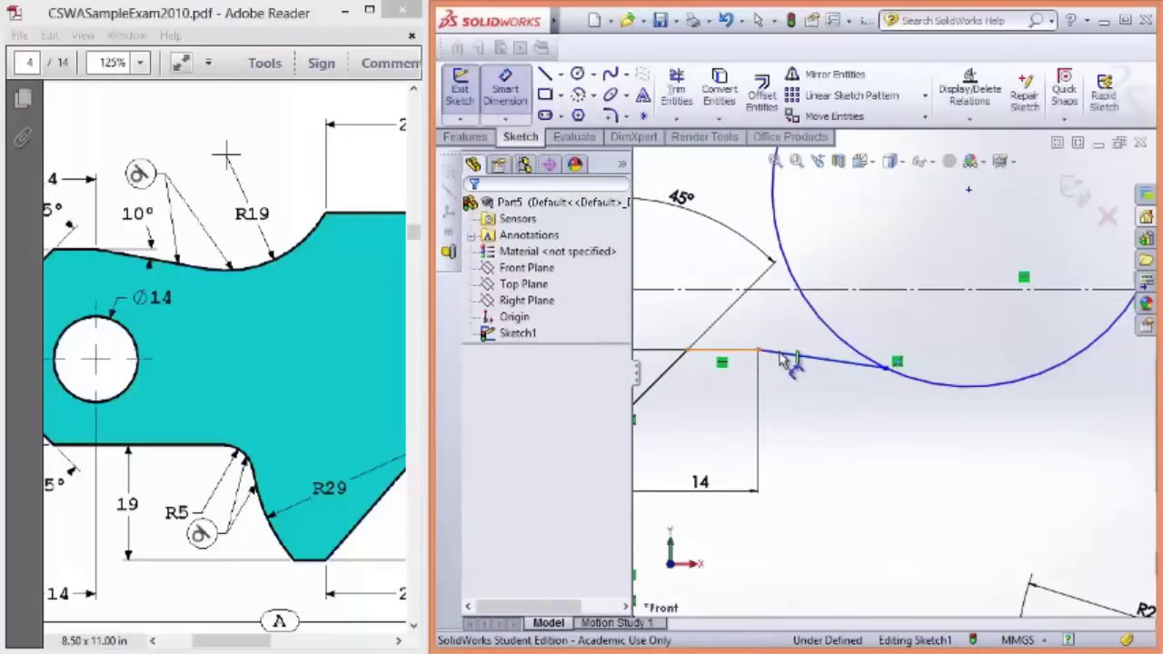
{"action": "left_click", "coordinate": [779, 353]}
{"action": "left_click", "coordinate": [822, 358]}
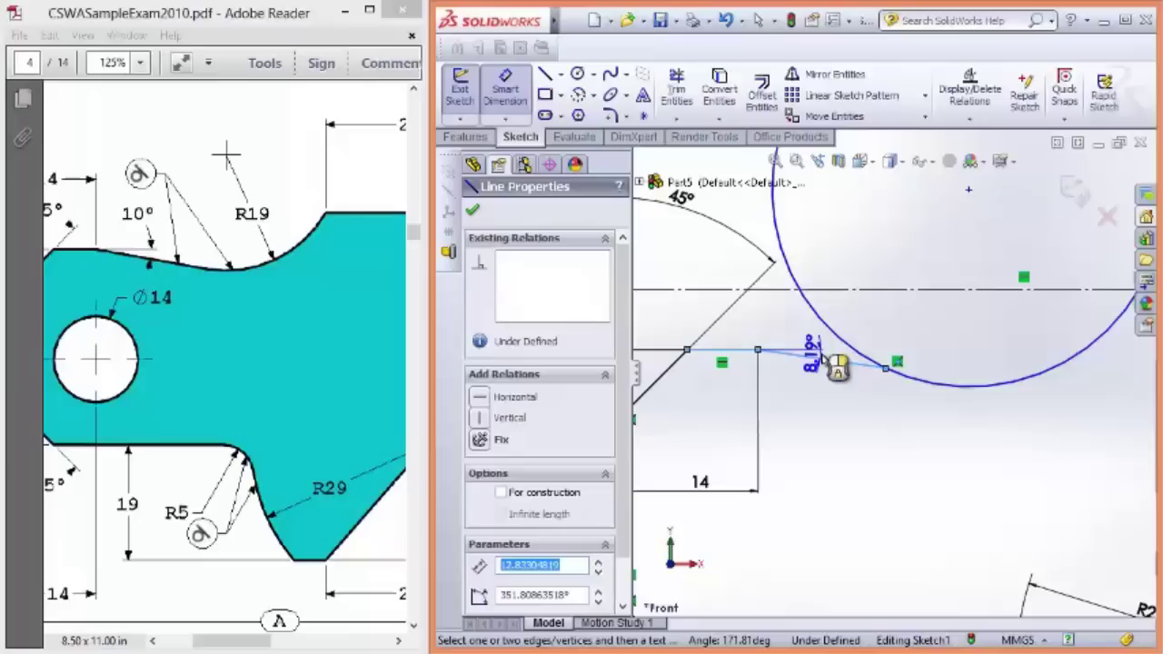
{"action": "left_click", "coordinate": [863, 367]}
{"action": "left_click", "coordinate": [864, 370]}
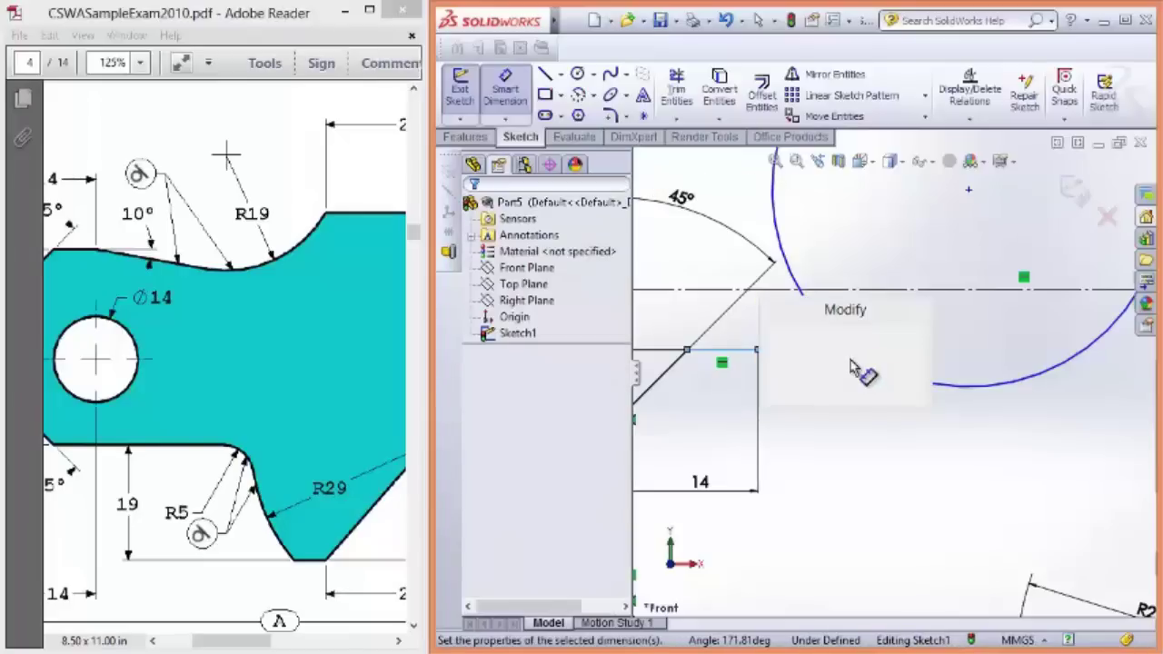
{"action": "type", "text": "1"}
{"action": "left_click", "coordinate": [854, 383]}
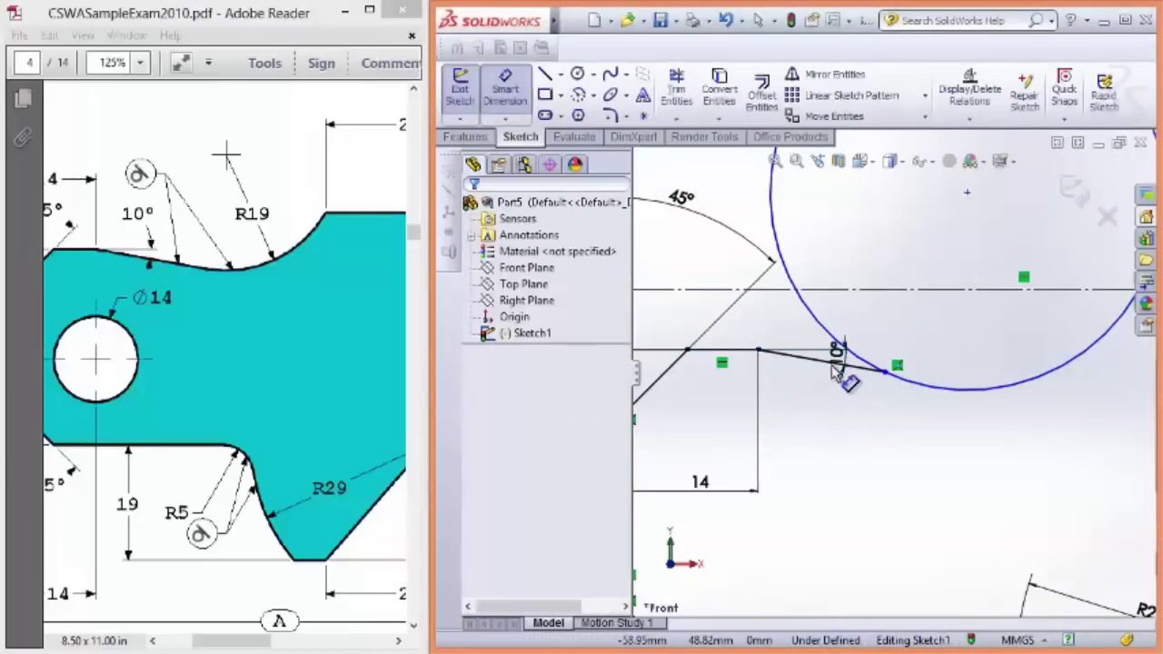
{"action": "key", "text": "Escape"}
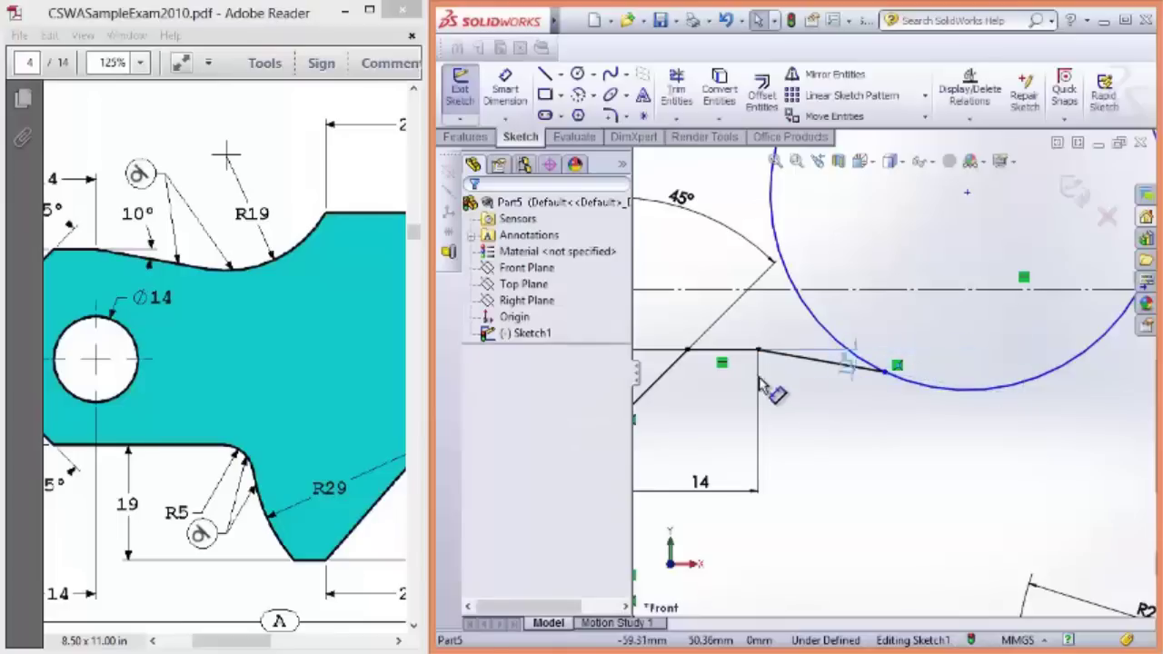
{"action": "left_click", "coordinate": [904, 377]}
{"action": "scroll", "coordinate": [927, 413], "scroll_direction": "up", "scroll_amount": 1}
{"action": "left_click", "coordinate": [927, 425]}
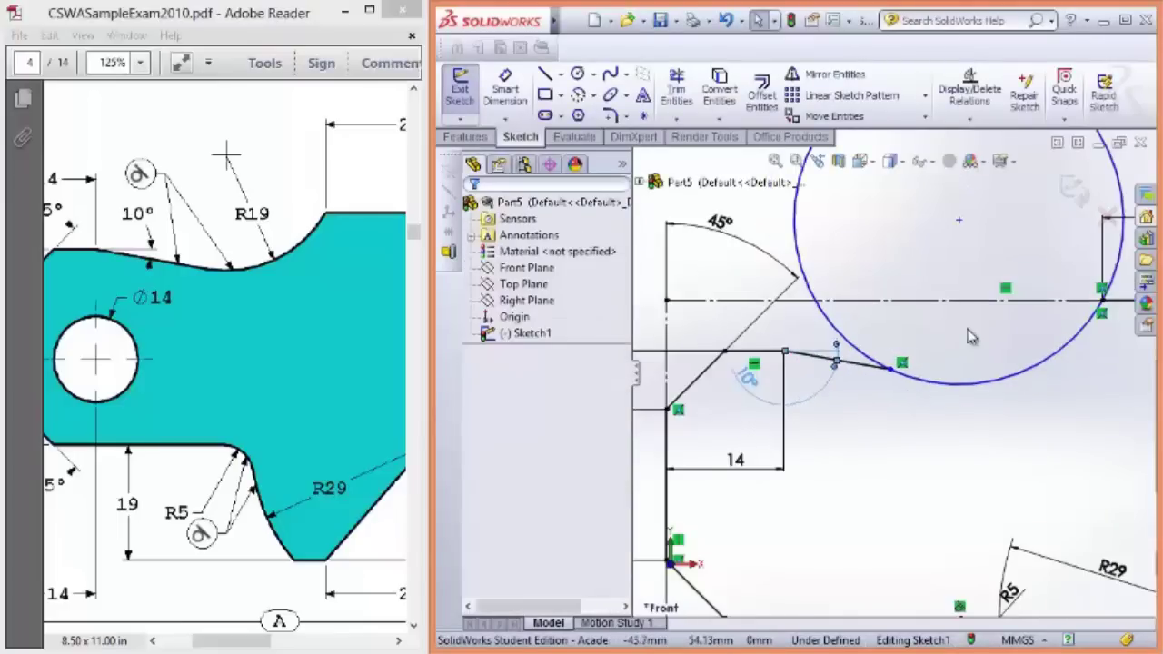
Step: Make the descending line and the circle tangent to each other
{"action": "scroll", "coordinate": [990, 323], "scroll_direction": "down", "scroll_amount": 3}
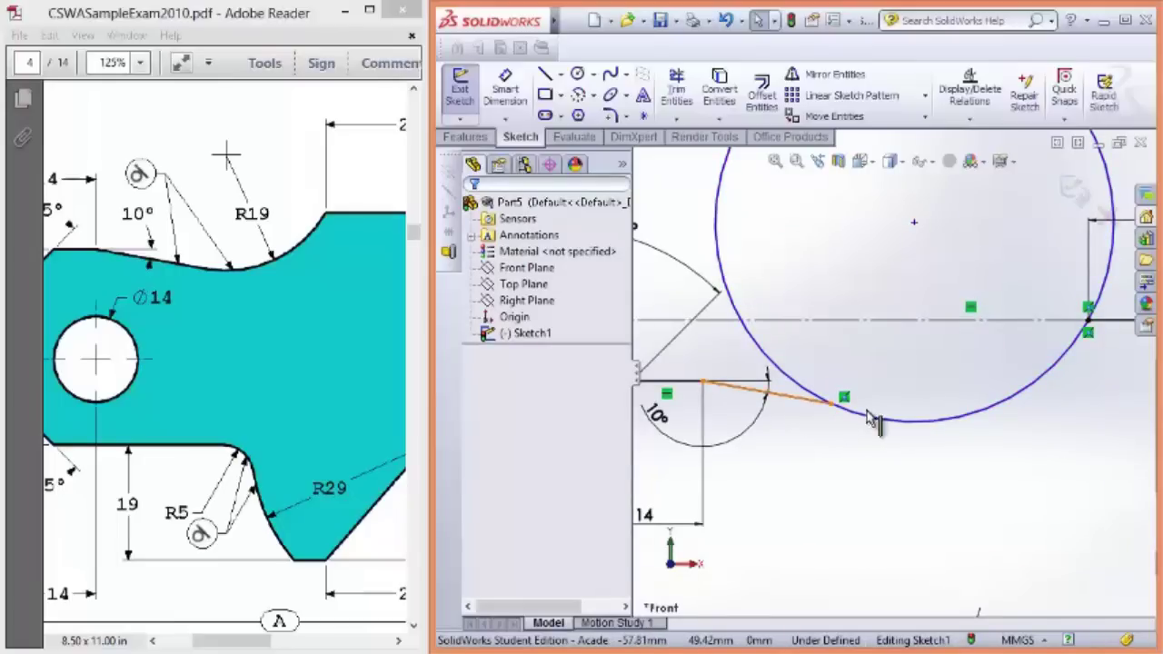
{"action": "left_click", "coordinate": [868, 419]}
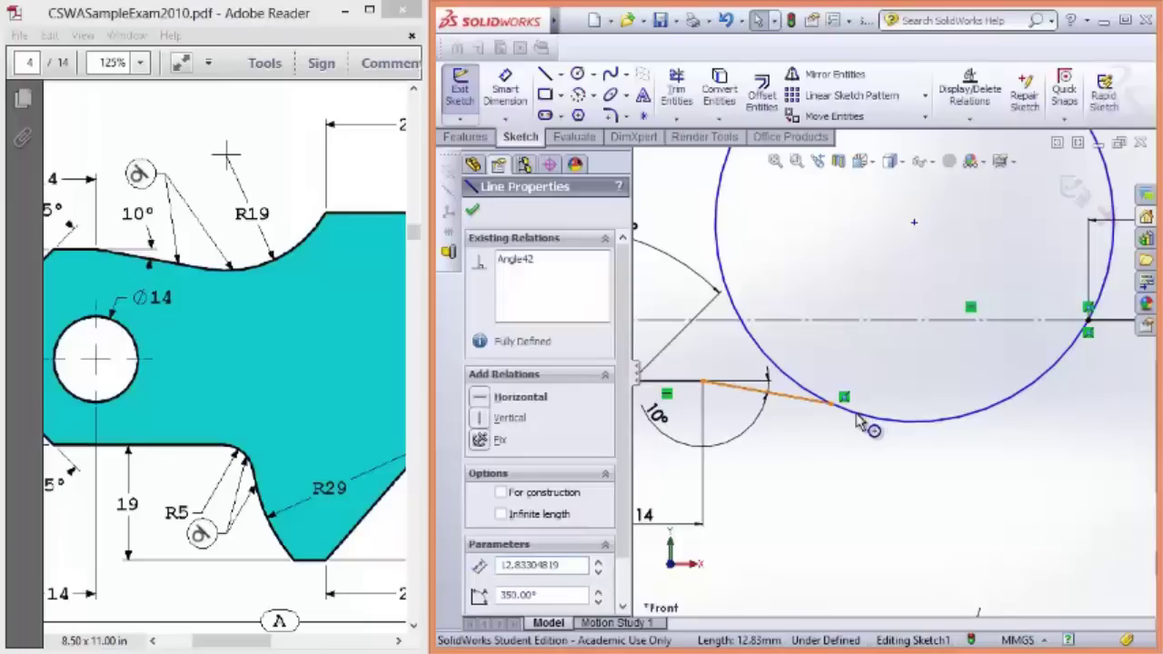
{"action": "left_click", "coordinate": [857, 416], "text": "ctrl"}
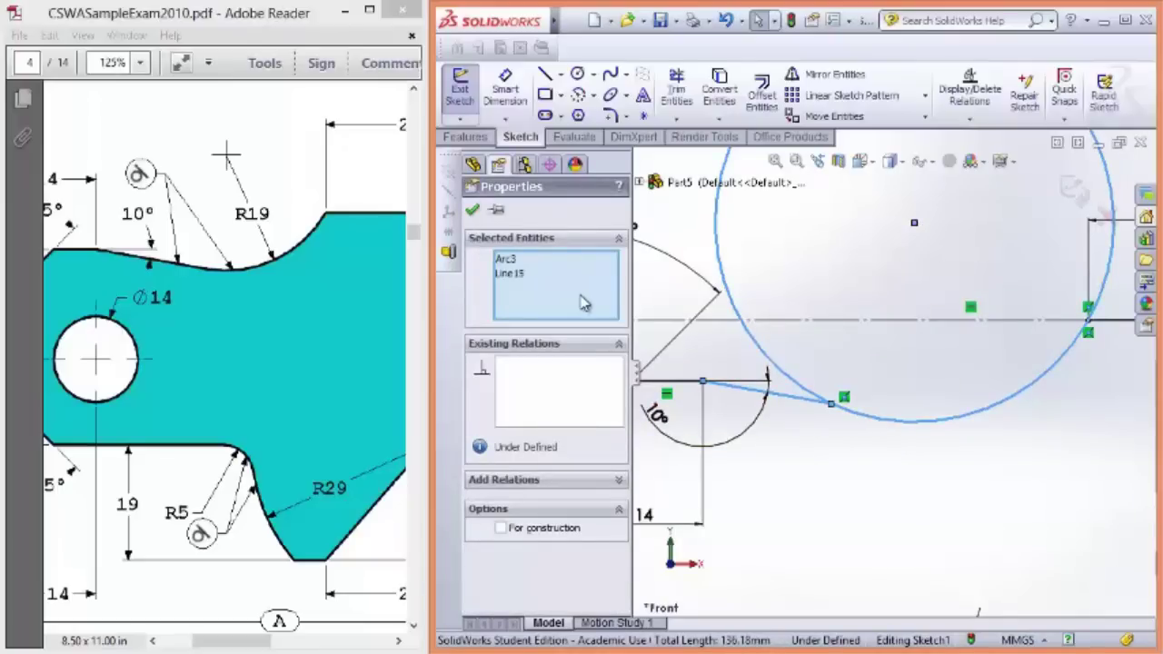
{"action": "left_click", "coordinate": [550, 482]}
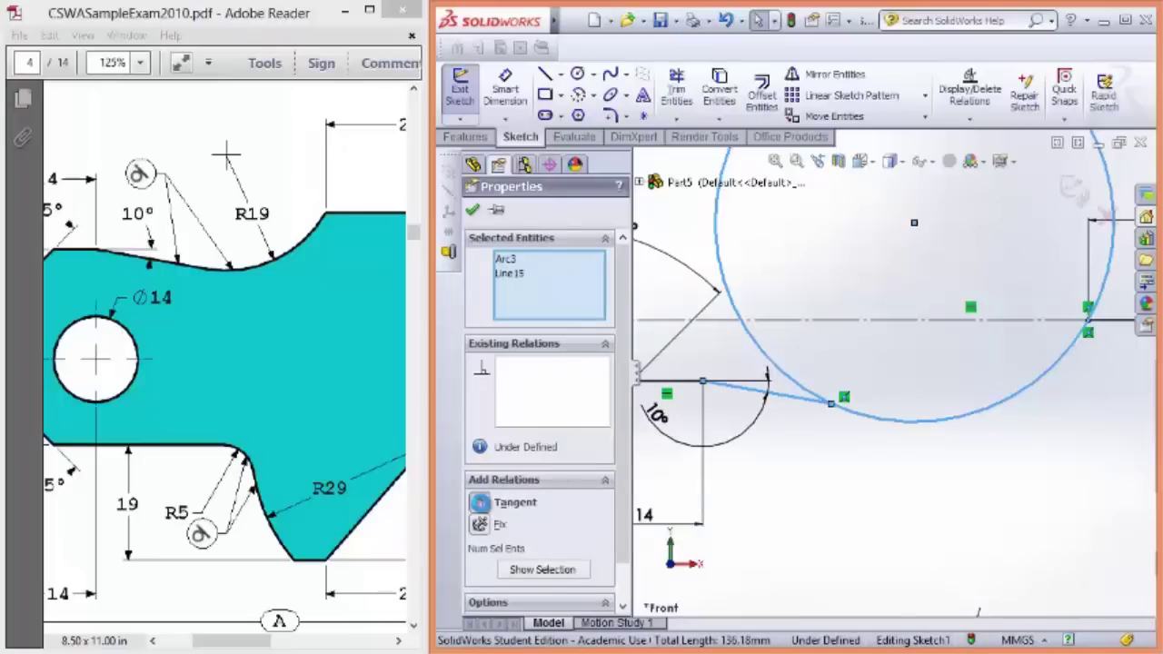
{"action": "left_click", "coordinate": [479, 502]}
{"action": "left_click", "coordinate": [868, 488]}
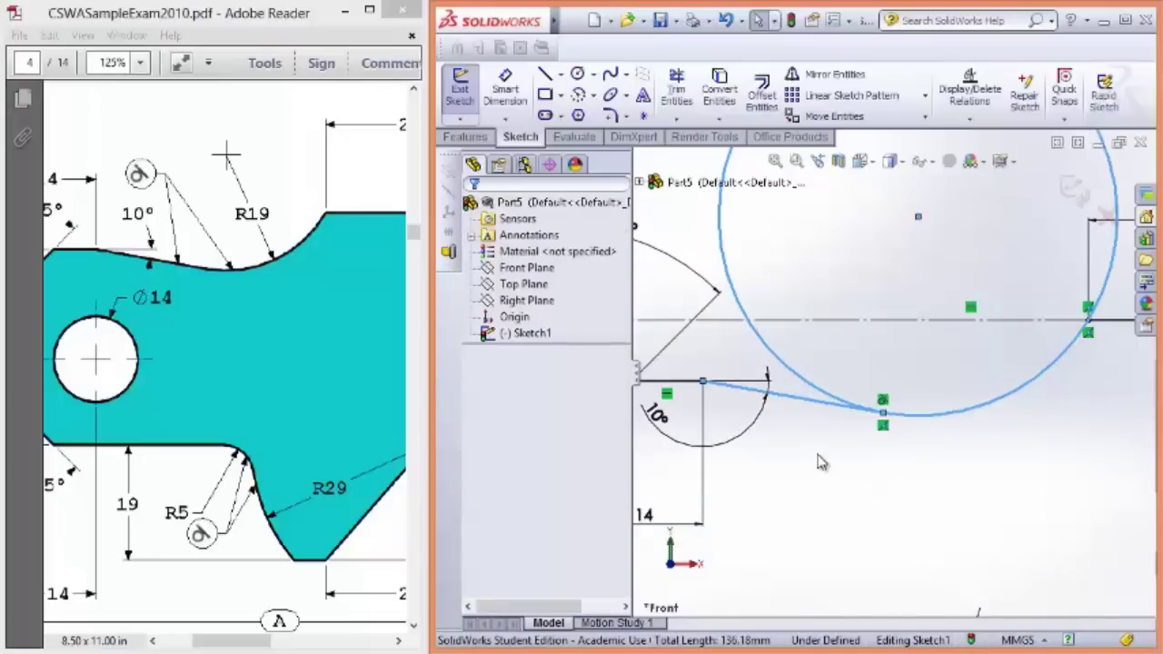
Step: Trim the circle to the arc between the descending line's end and the inner end of the upper 29 mm line
{"action": "scroll", "coordinate": [899, 391], "scroll_direction": "up", "scroll_amount": 3}
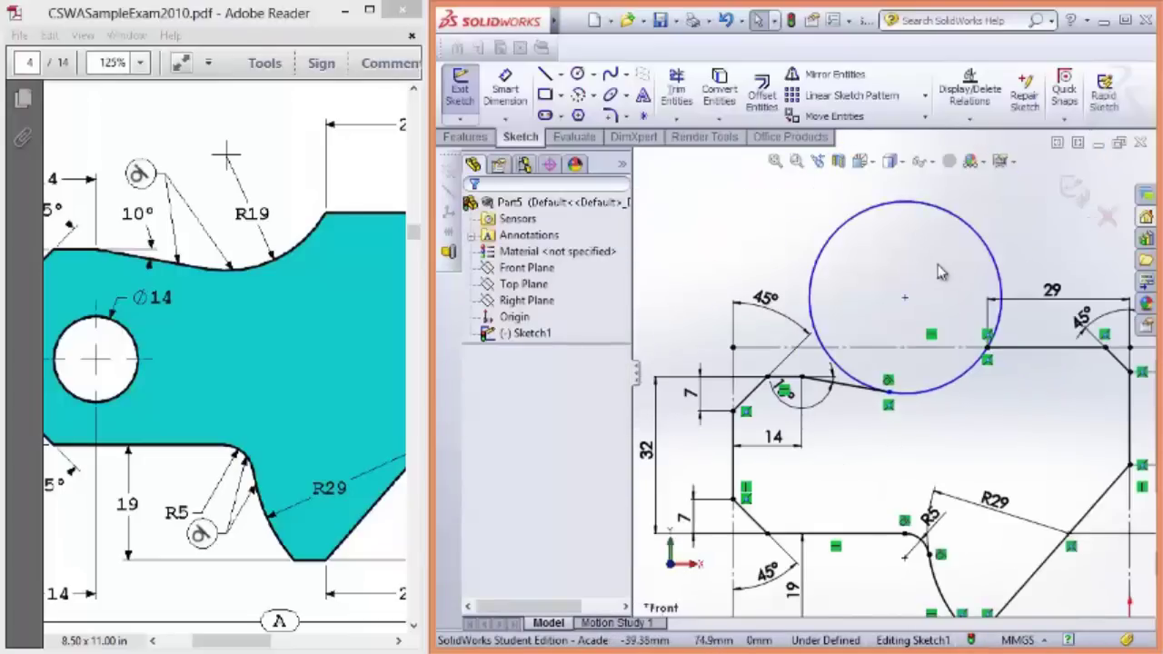
{"action": "scroll", "coordinate": [962, 272], "scroll_direction": "down", "scroll_amount": 1}
{"action": "left_click", "coordinate": [234, 244]}
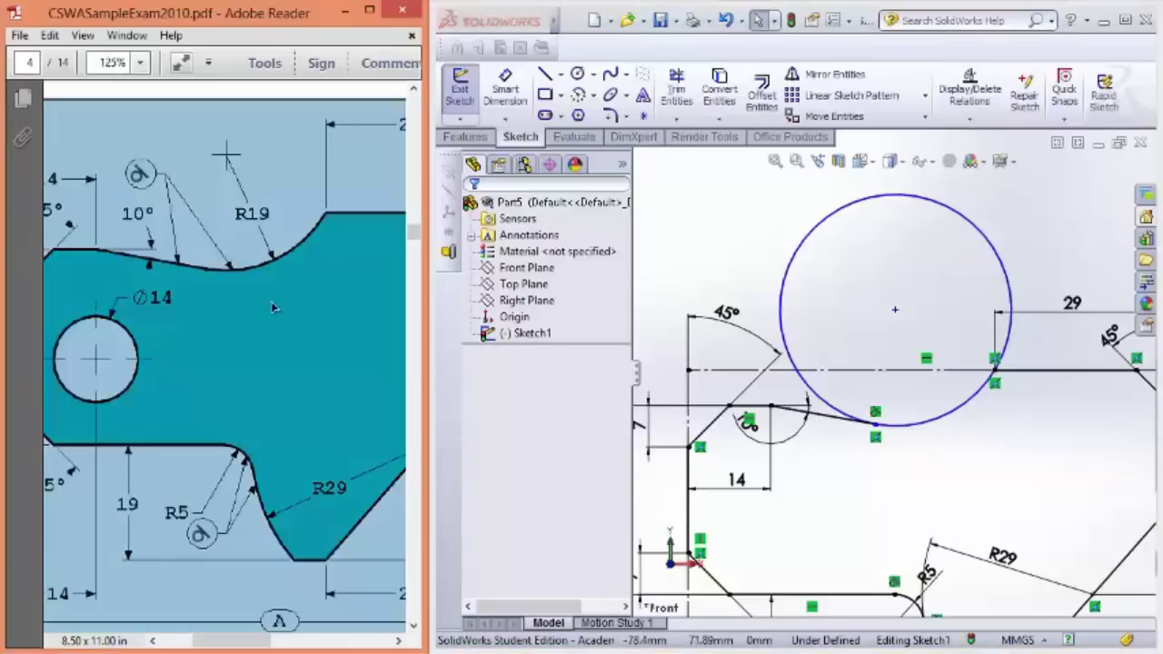
{"action": "scroll", "coordinate": [235, 244], "scroll_direction": "down", "scroll_amount": 1, "text": "ctrl"}
{"action": "scroll", "coordinate": [312, 270], "scroll_direction": "up", "scroll_amount": 2}
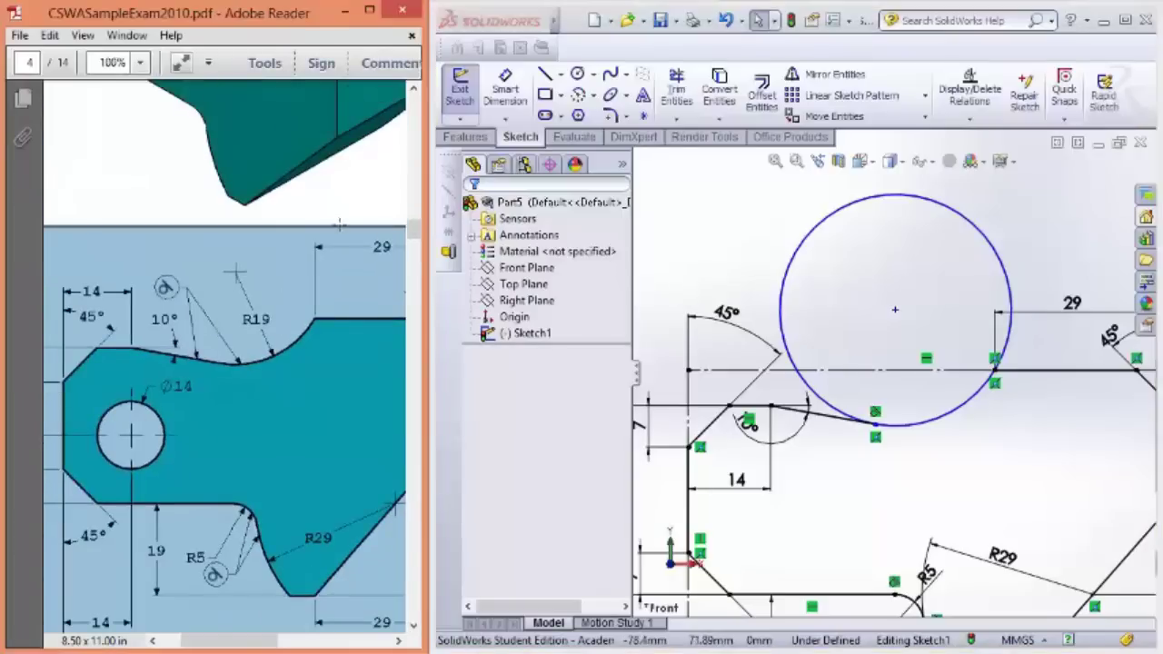
{"action": "left_click", "coordinate": [133, 215]}
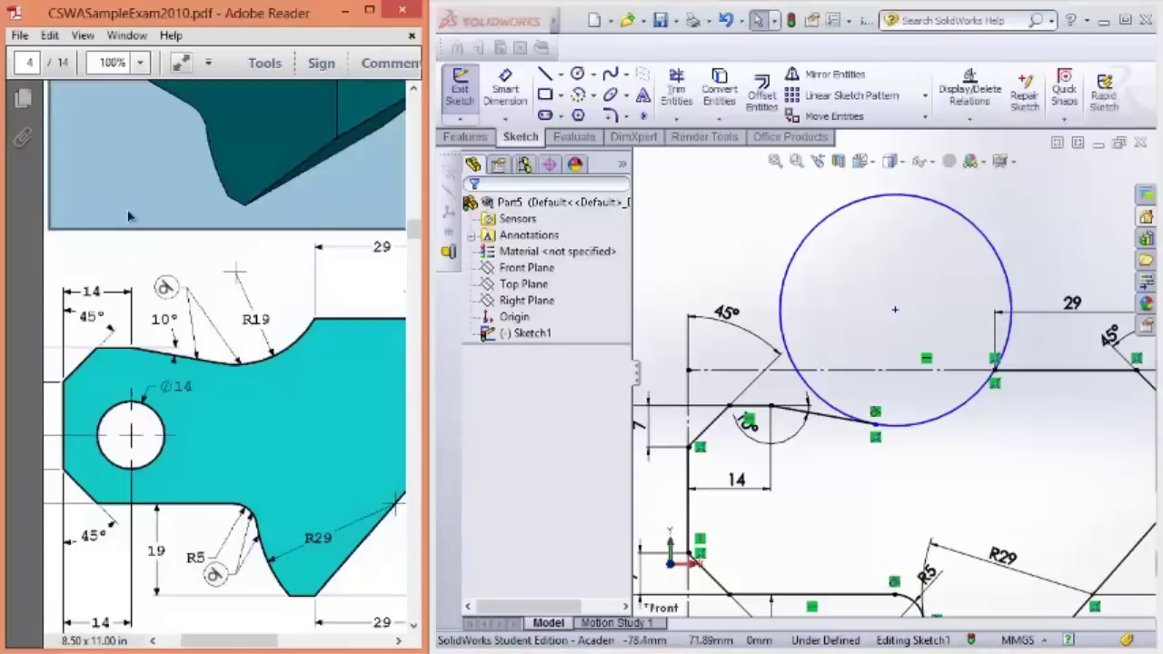
{"action": "left_click", "coordinate": [676, 90]}
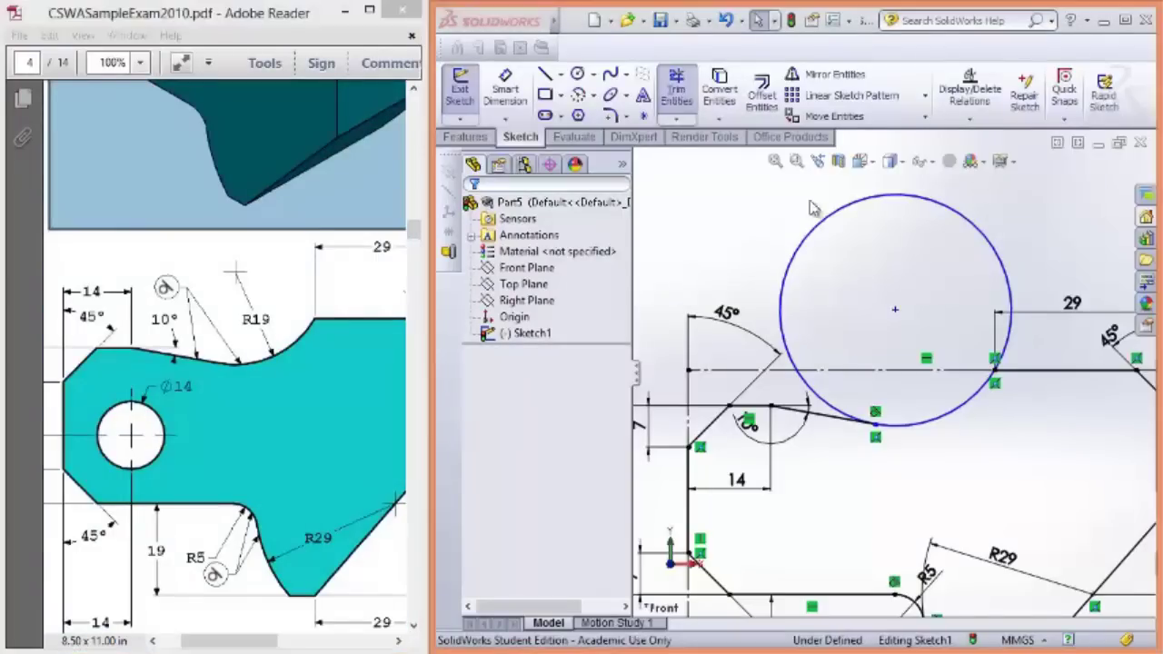
{"action": "left_click", "coordinate": [797, 262]}
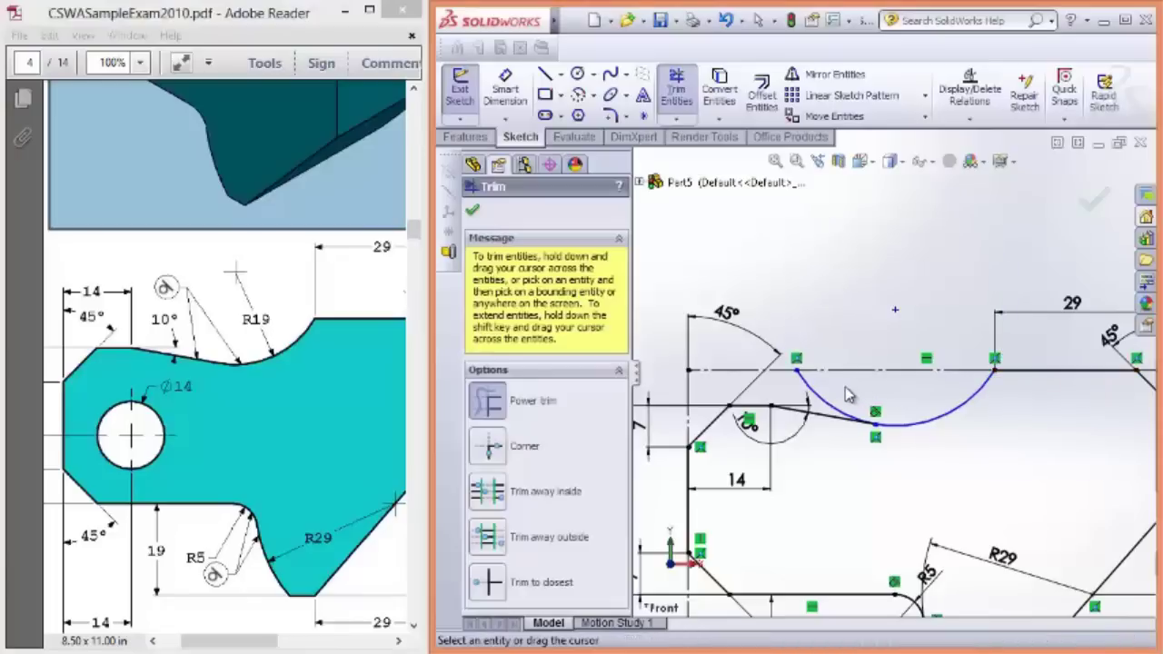
{"action": "left_click_drag", "start_coordinate": [845, 396], "coordinate": [802, 398]}
Step: Dimension the radius of the trimmed upper arc as 19 mm
{"action": "left_click", "coordinate": [505, 95]}
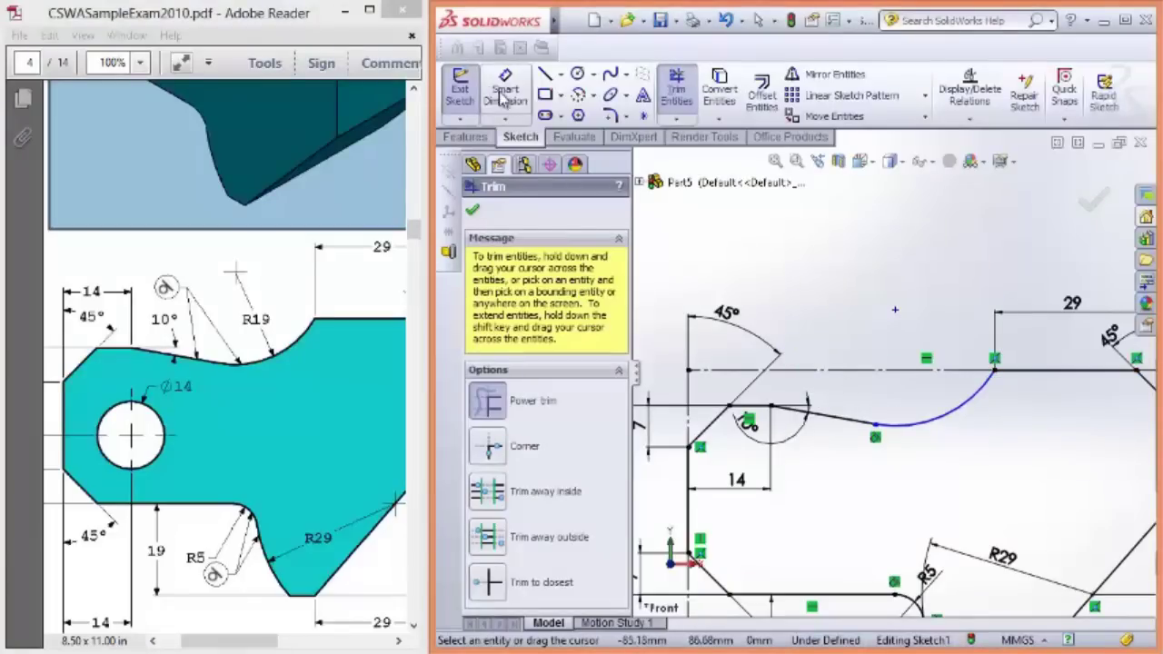
{"action": "left_click", "coordinate": [945, 424]}
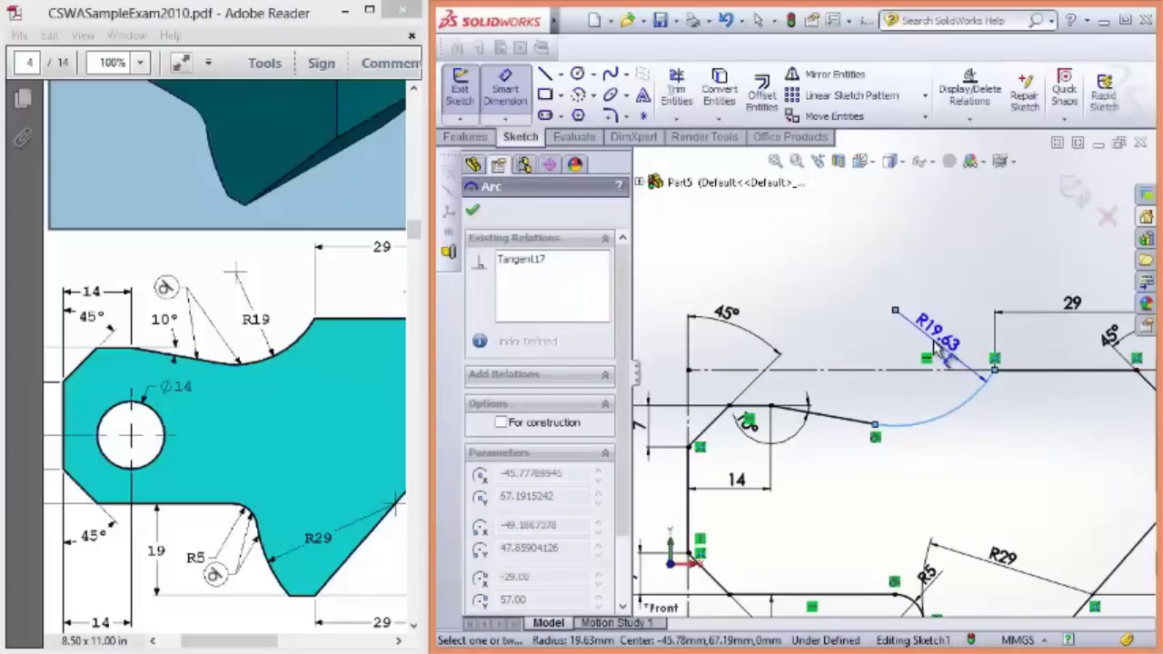
{"action": "left_click", "coordinate": [959, 350]}
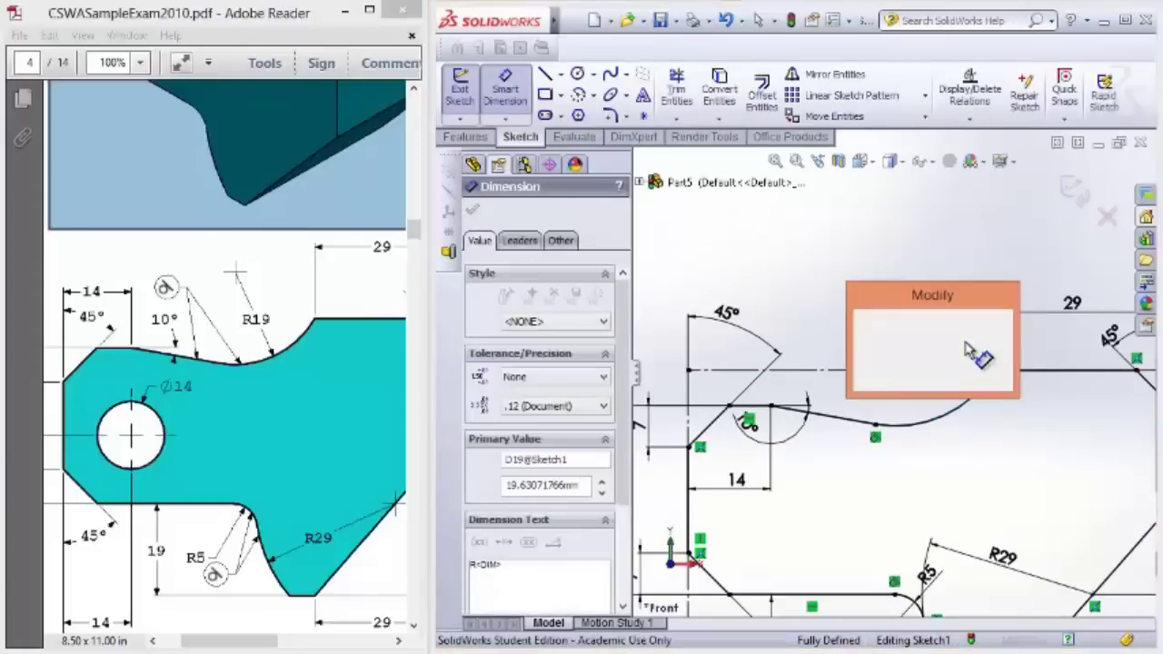
{"action": "type", "text": "19"}
{"action": "key", "text": "Return"}
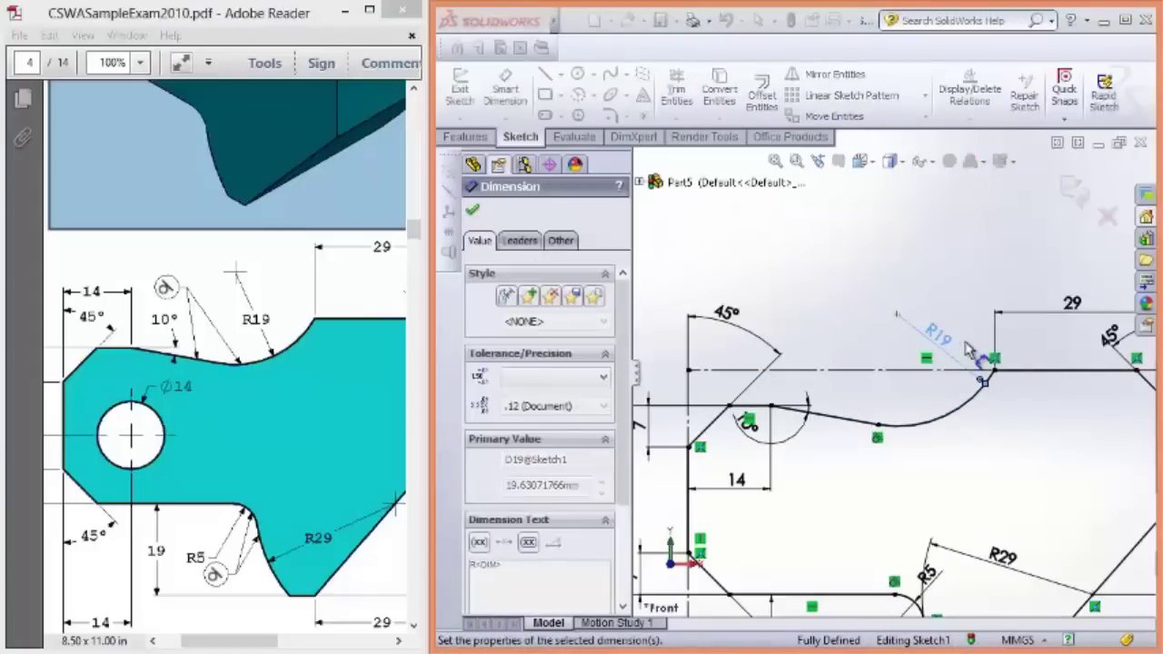
{"action": "left_click", "coordinate": [889, 256]}
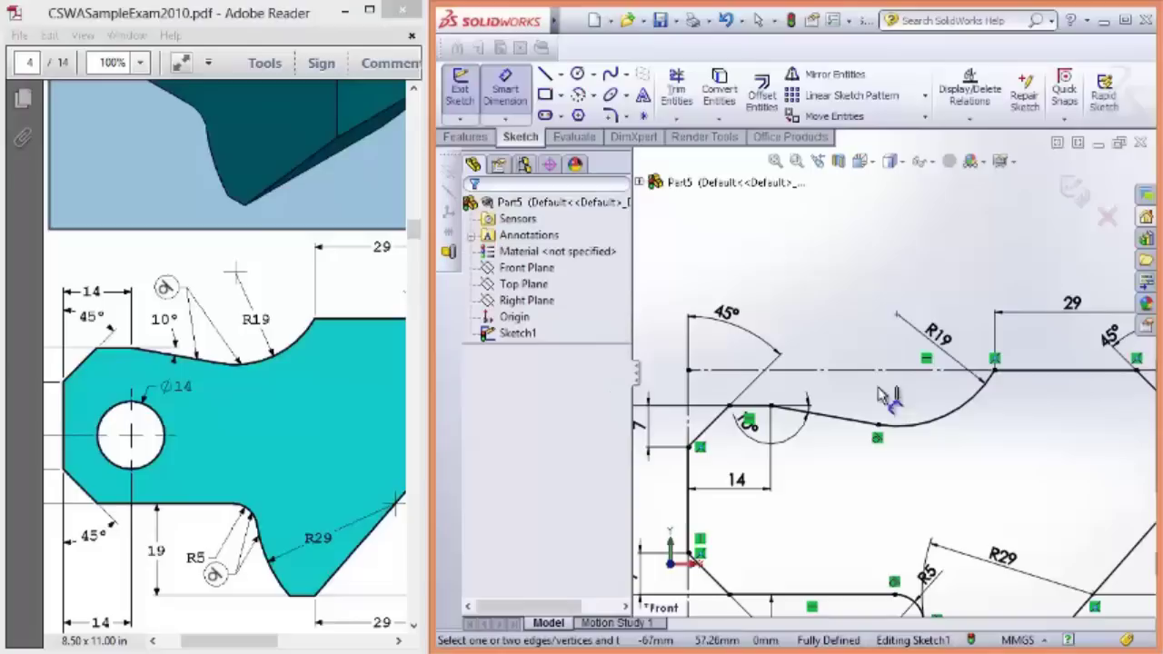
Step: Inspect the whole profile sketch, comparing its outline, dimensions and relations with the exam drawing
{"action": "scroll", "coordinate": [995, 473], "scroll_direction": "down", "scroll_amount": 1}
{"action": "scroll", "coordinate": [998, 491], "scroll_direction": "up", "scroll_amount": 2}
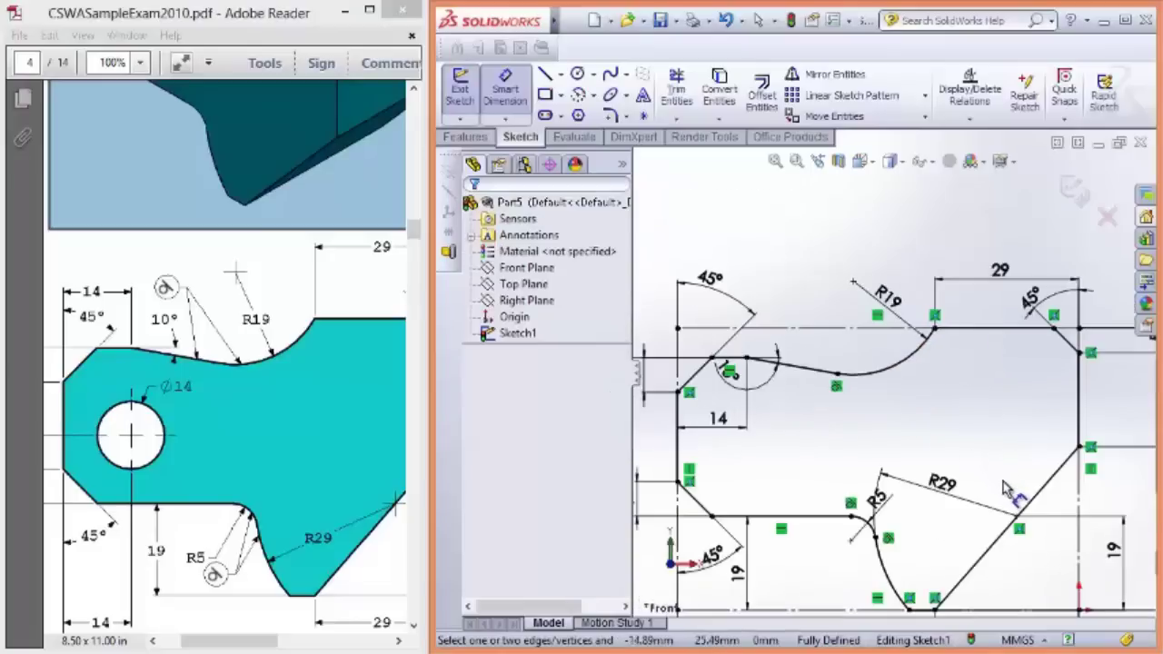
{"action": "scroll", "coordinate": [1007, 490], "scroll_direction": "down", "scroll_amount": 2}
{"action": "scroll", "coordinate": [1007, 489], "scroll_direction": "up", "scroll_amount": 1}
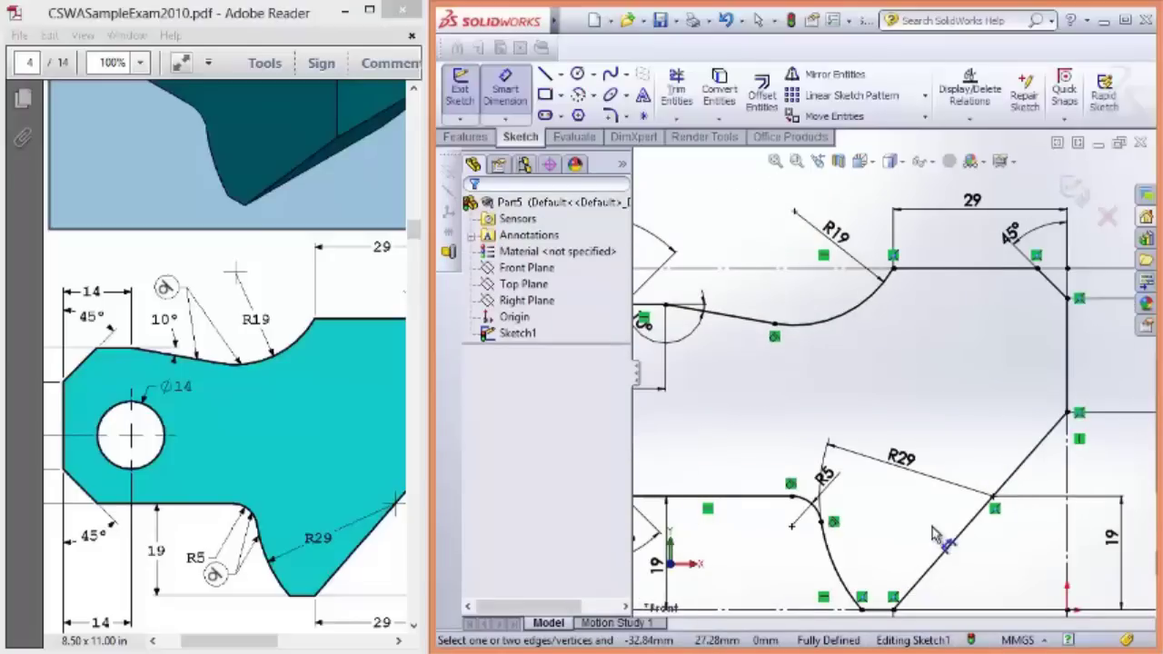
{"action": "key", "text": "z"}
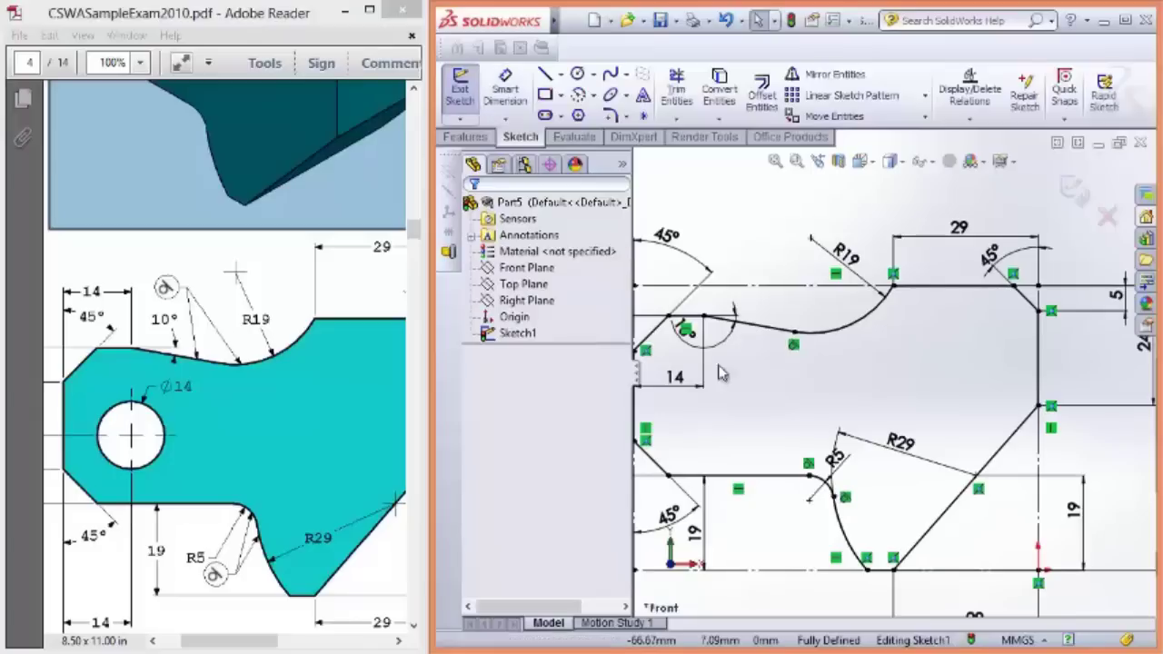
{"action": "key", "text": "z"}
{"action": "scroll", "coordinate": [766, 525], "scroll_direction": "down", "scroll_amount": 1}
{"action": "key", "text": "z"}
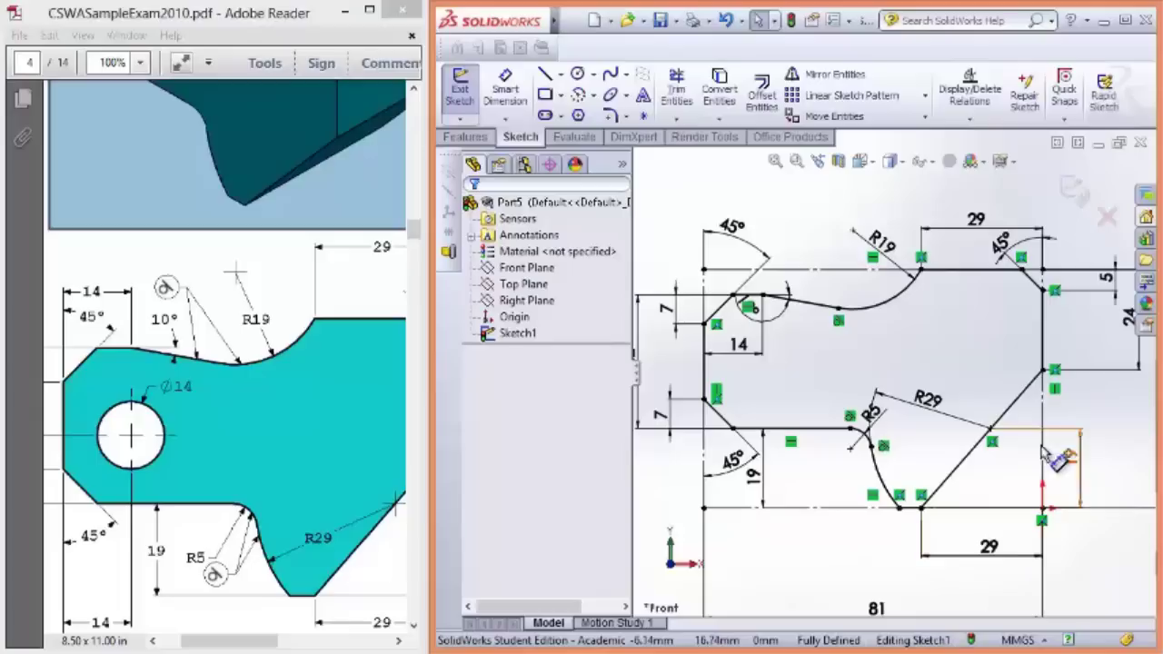
Step: Check the hole in the exam PDF drawing and sketch a circle about 15.7 mm in diameter inside the profile's left end
{"action": "left_click", "coordinate": [295, 391]}
{"action": "left_click", "coordinate": [301, 397]}
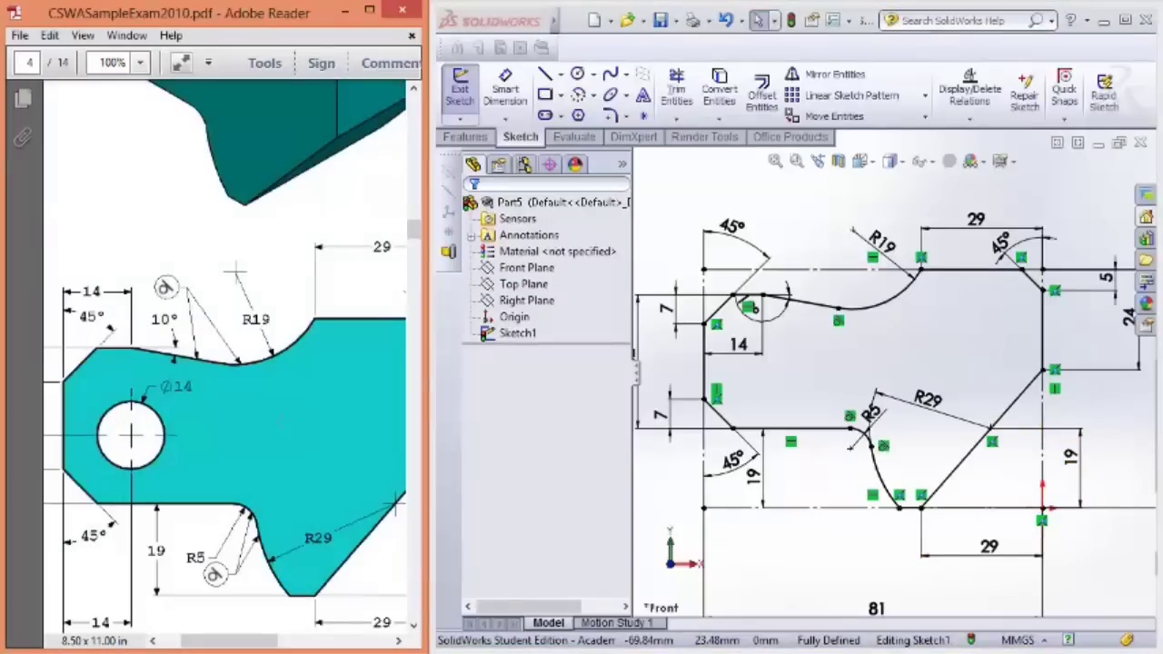
{"action": "scroll", "coordinate": [302, 397], "scroll_direction": "down", "scroll_amount": 2, "text": "ctrl"}
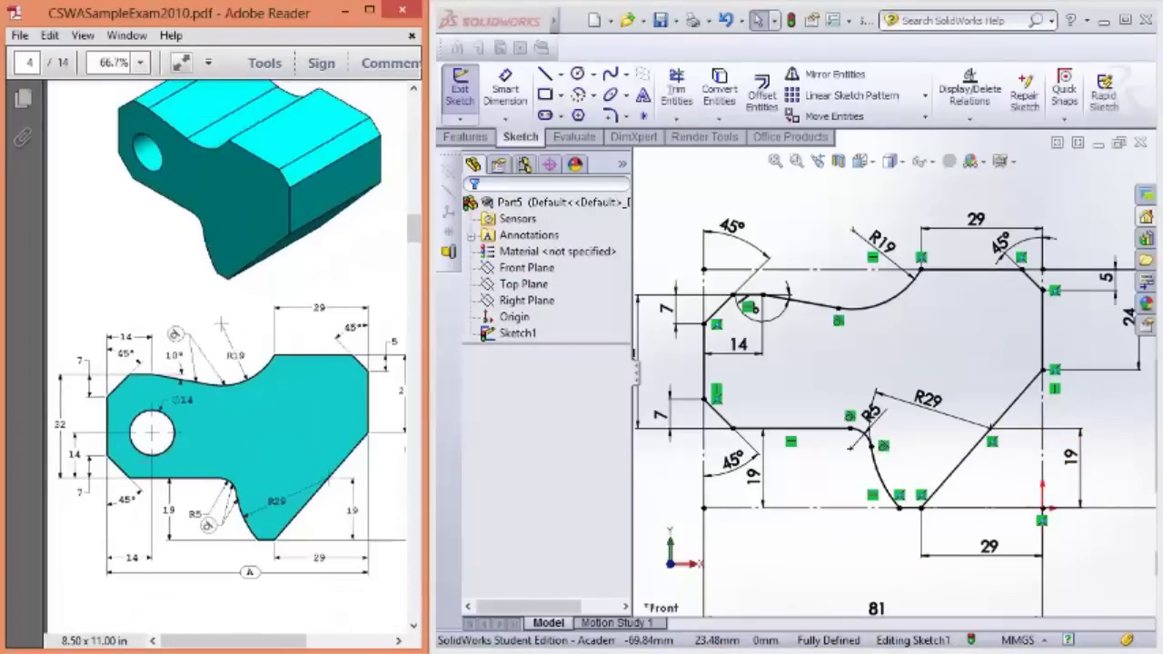
{"action": "left_click", "coordinate": [577, 74]}
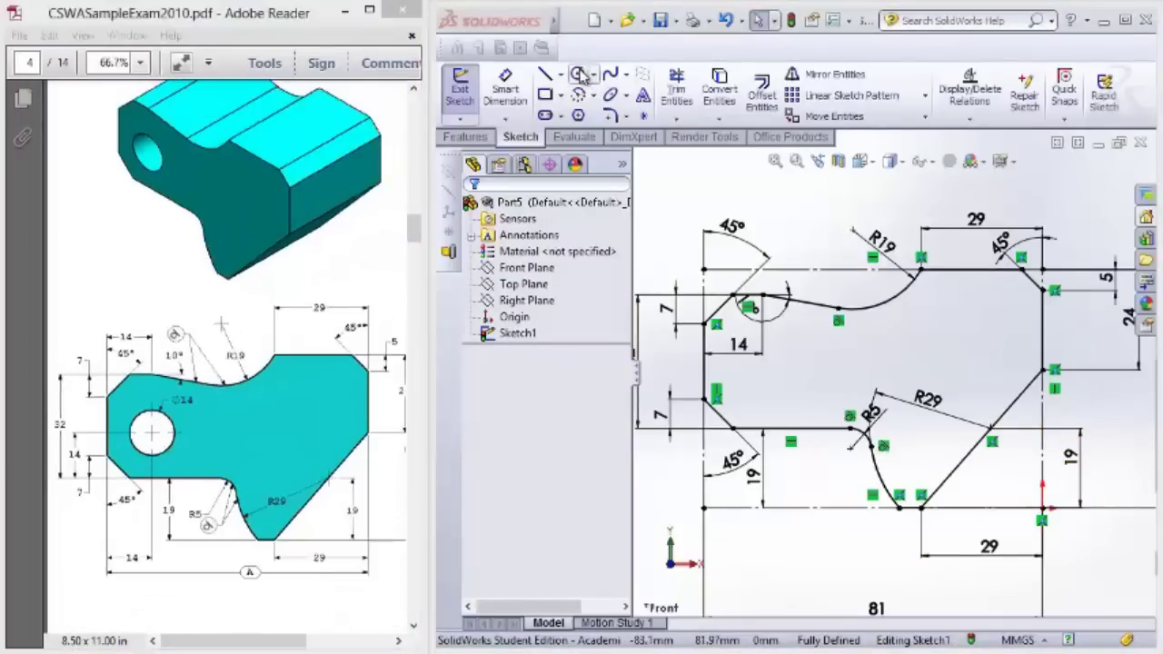
{"action": "left_click", "coordinate": [772, 374]}
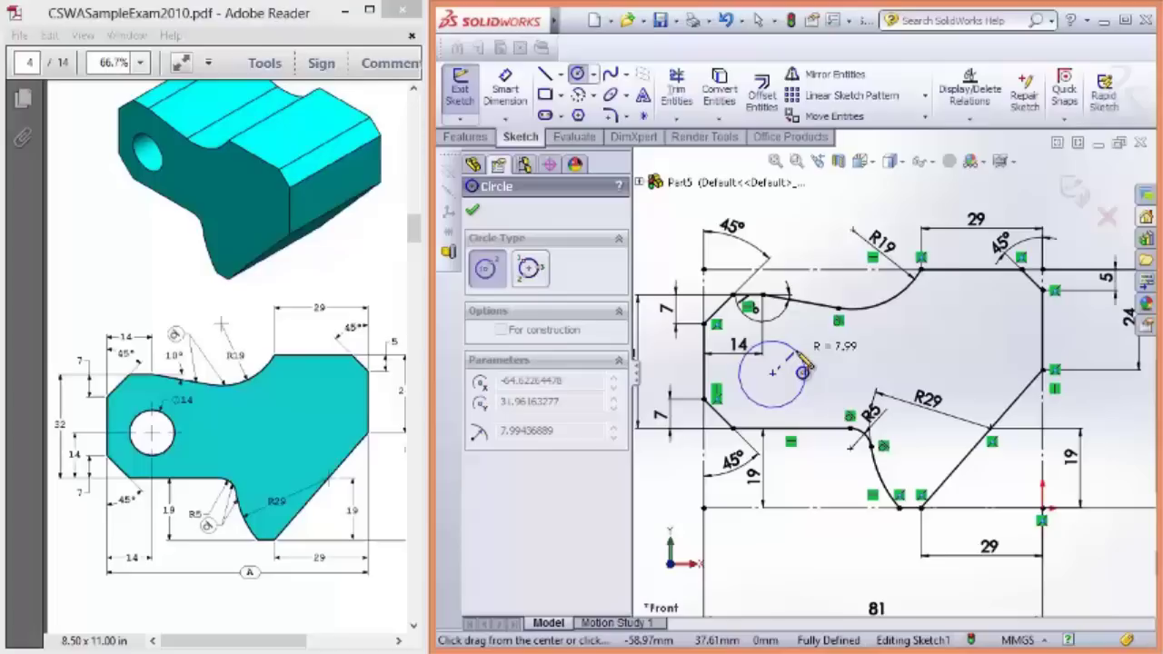
{"action": "left_click", "coordinate": [803, 368]}
{"action": "key", "text": "Escape"}
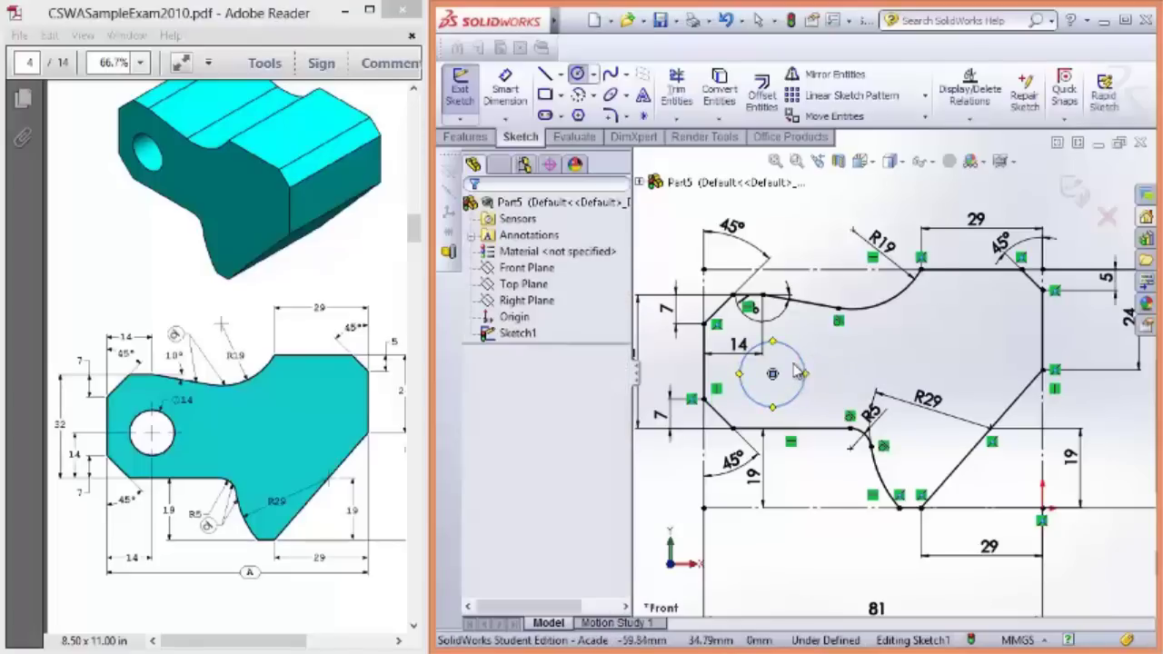
Step: Dimension the hole circle's diameter as 14 mm
{"action": "scroll", "coordinate": [772, 374], "scroll_direction": "down", "scroll_amount": 5}
{"action": "key", "text": "d"}
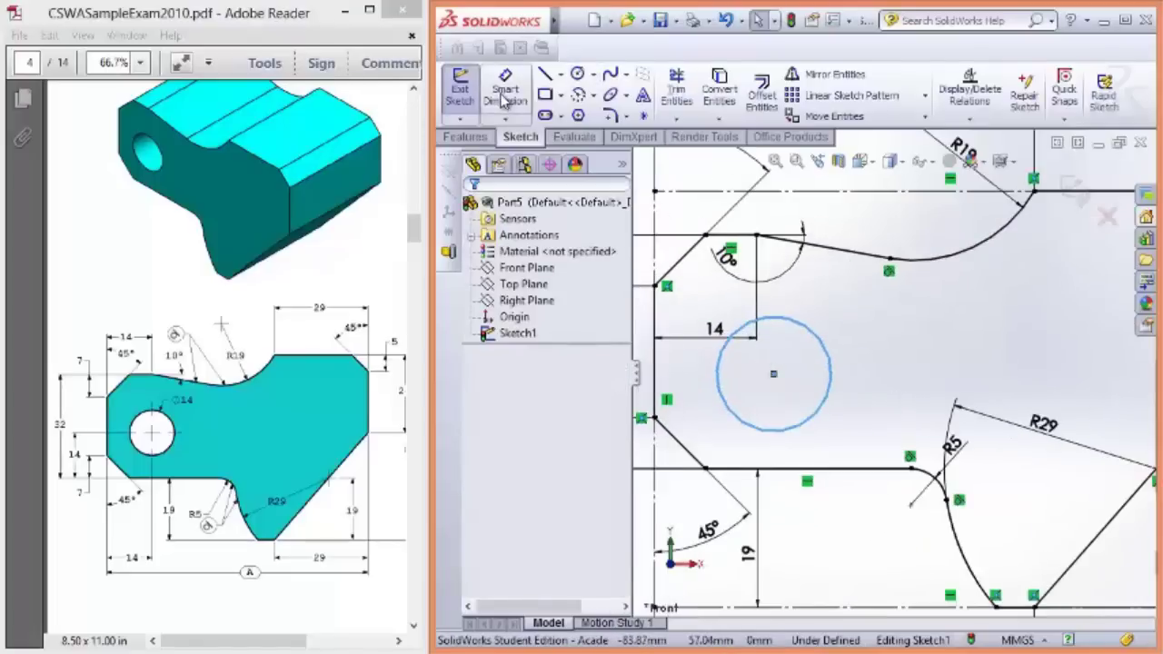
{"action": "left_click", "coordinate": [834, 353]}
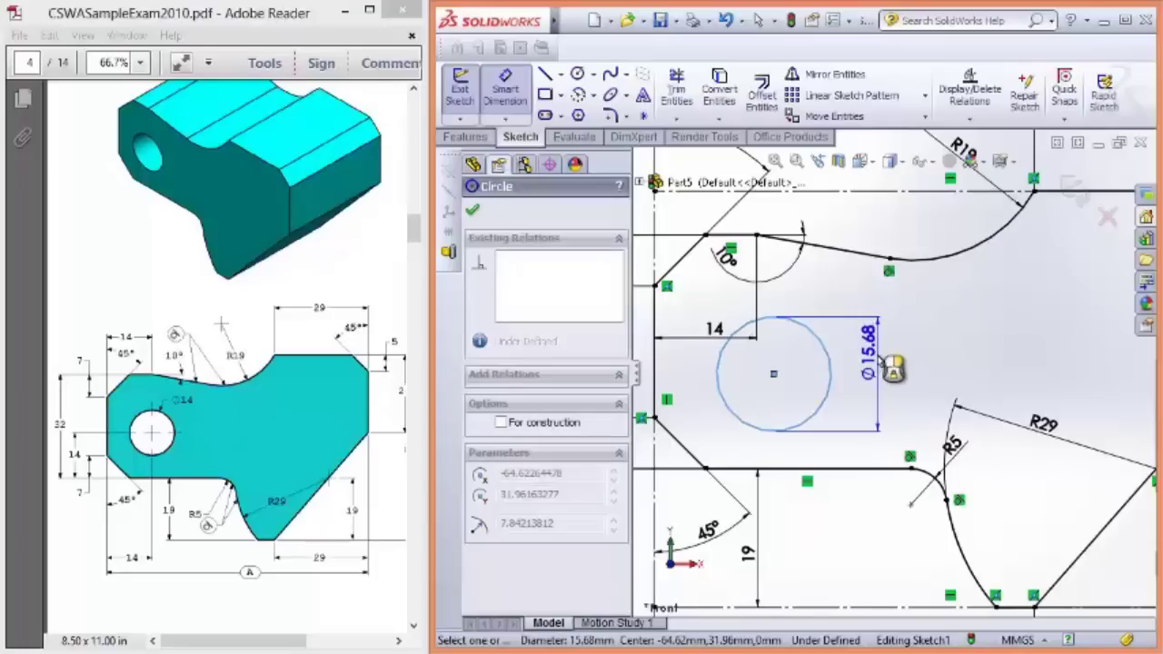
{"action": "left_click", "coordinate": [893, 361]}
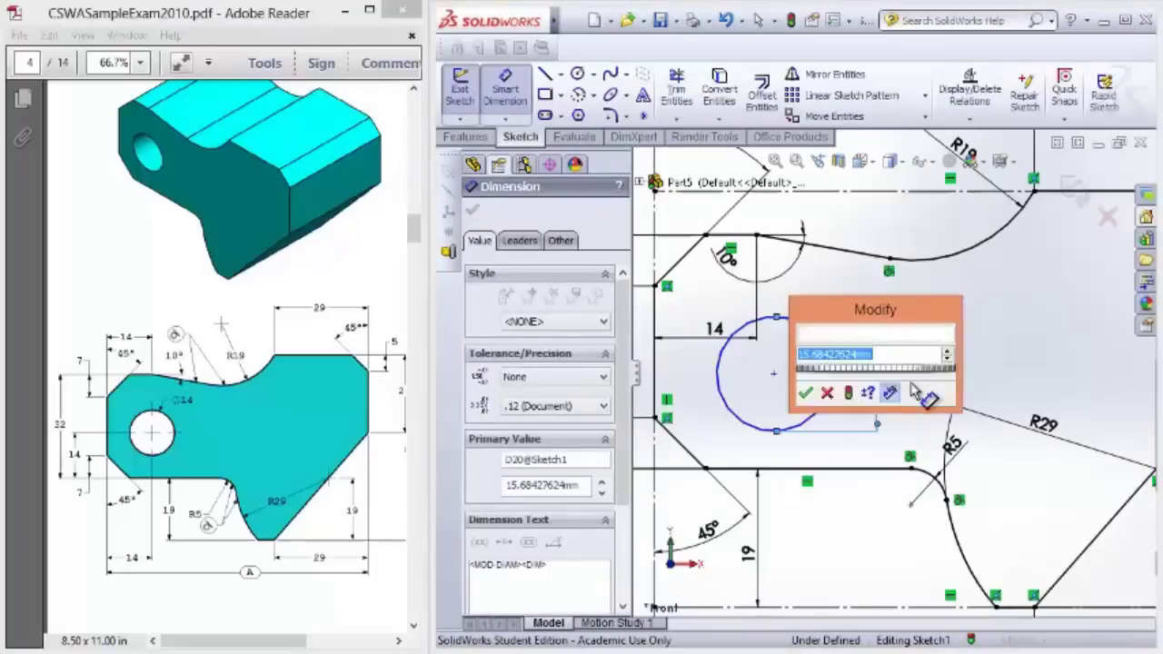
{"action": "type", "text": "14"}
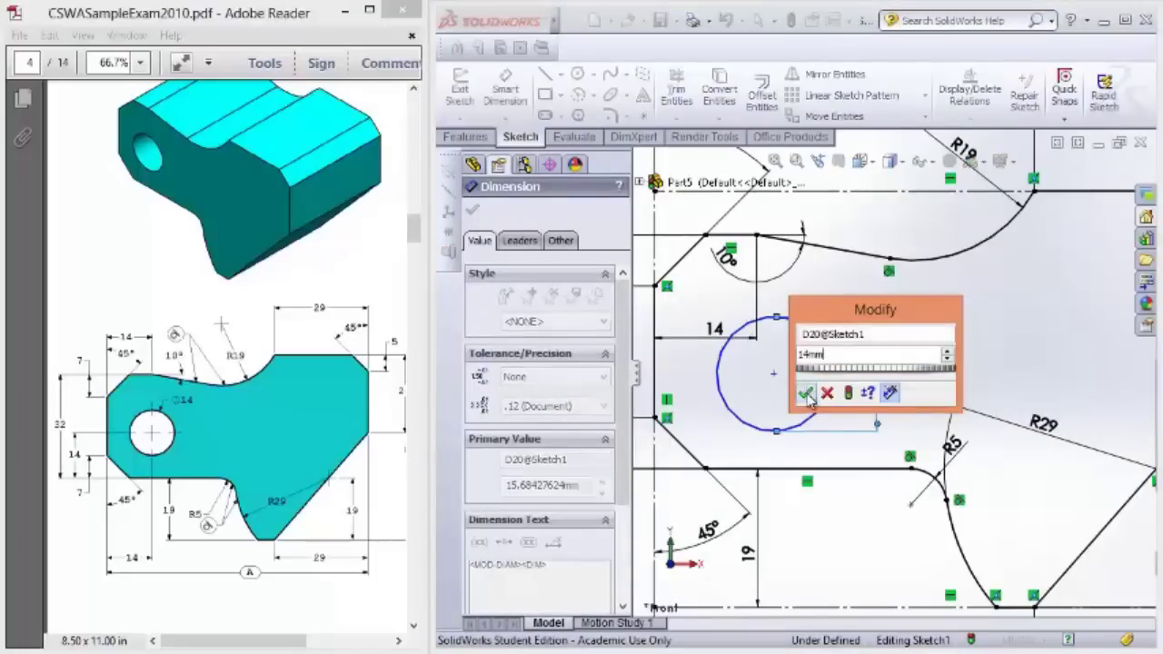
{"action": "left_click", "coordinate": [807, 396]}
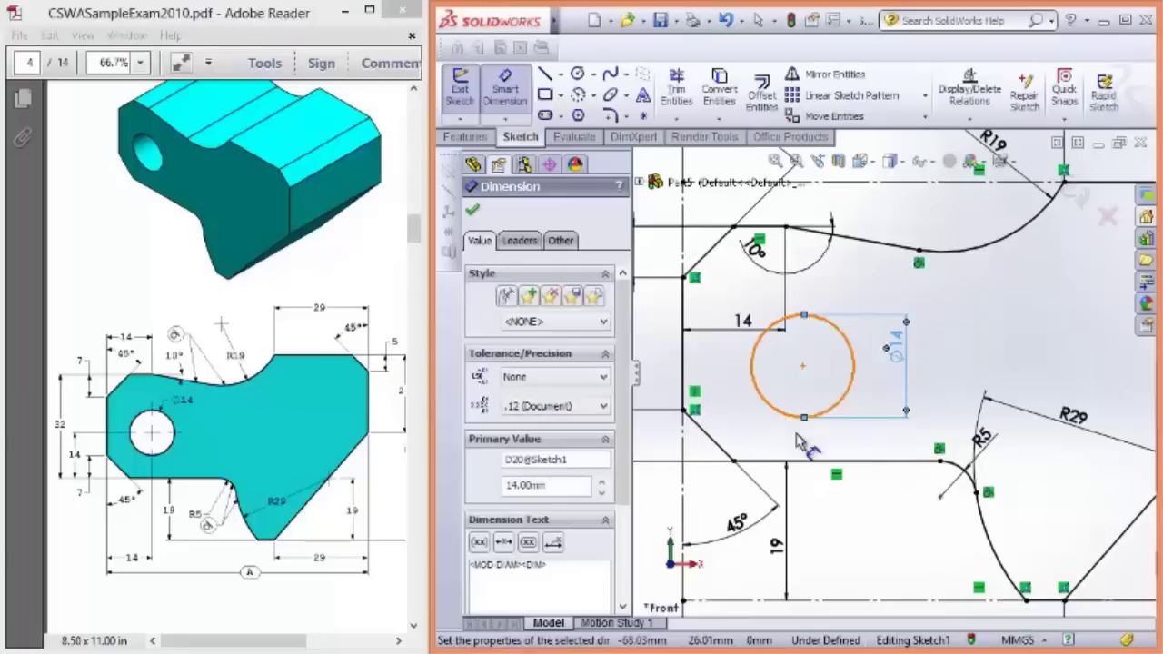
Step: Dimension the horizontal distance from the profile's left vertical edge to the hole's center as 14 mm
{"action": "scroll", "coordinate": [777, 417], "scroll_direction": "down", "scroll_amount": 2}
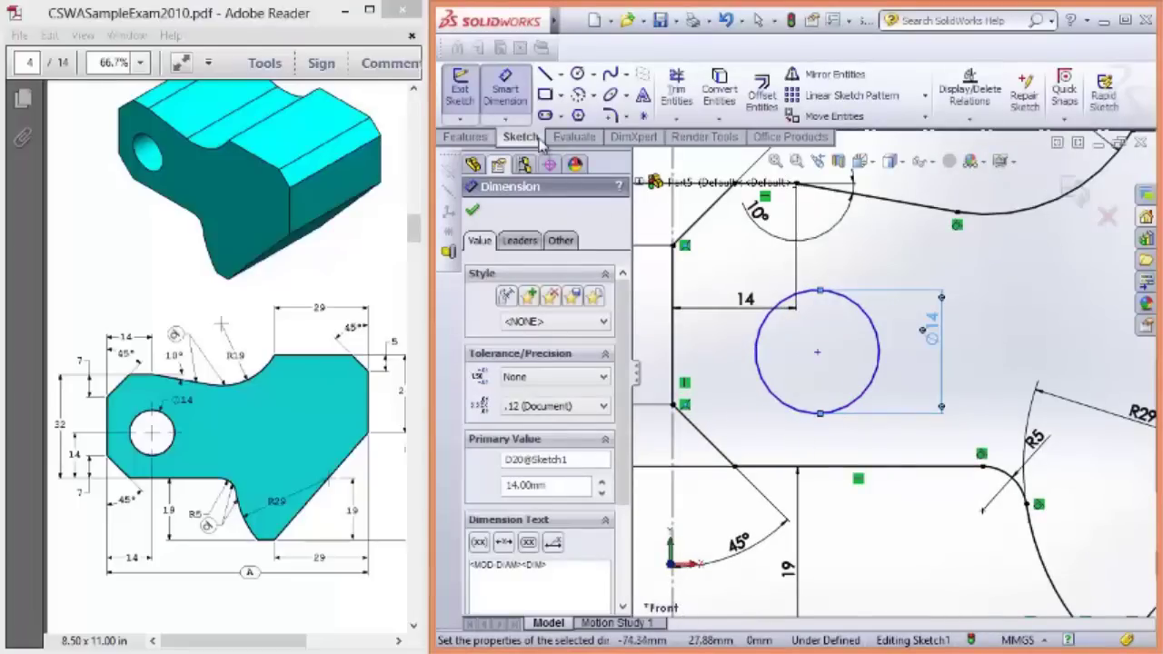
{"action": "left_click", "coordinate": [680, 368]}
{"action": "left_click", "coordinate": [817, 351]}
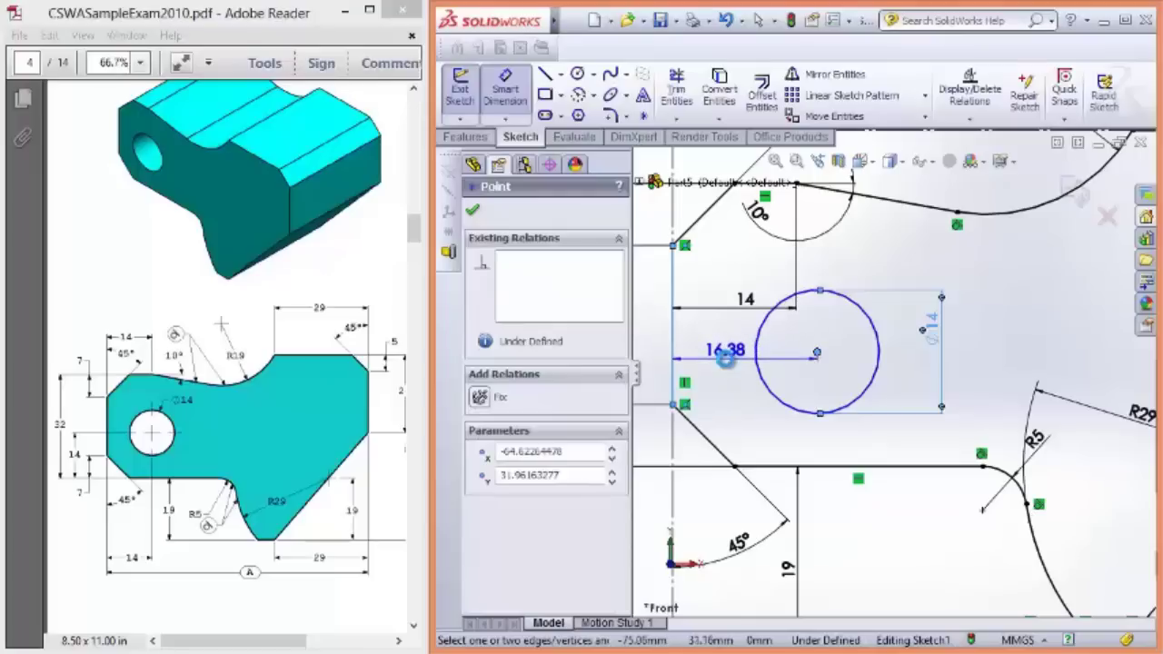
{"action": "left_click", "coordinate": [727, 361]}
{"action": "type", "text": "14"}
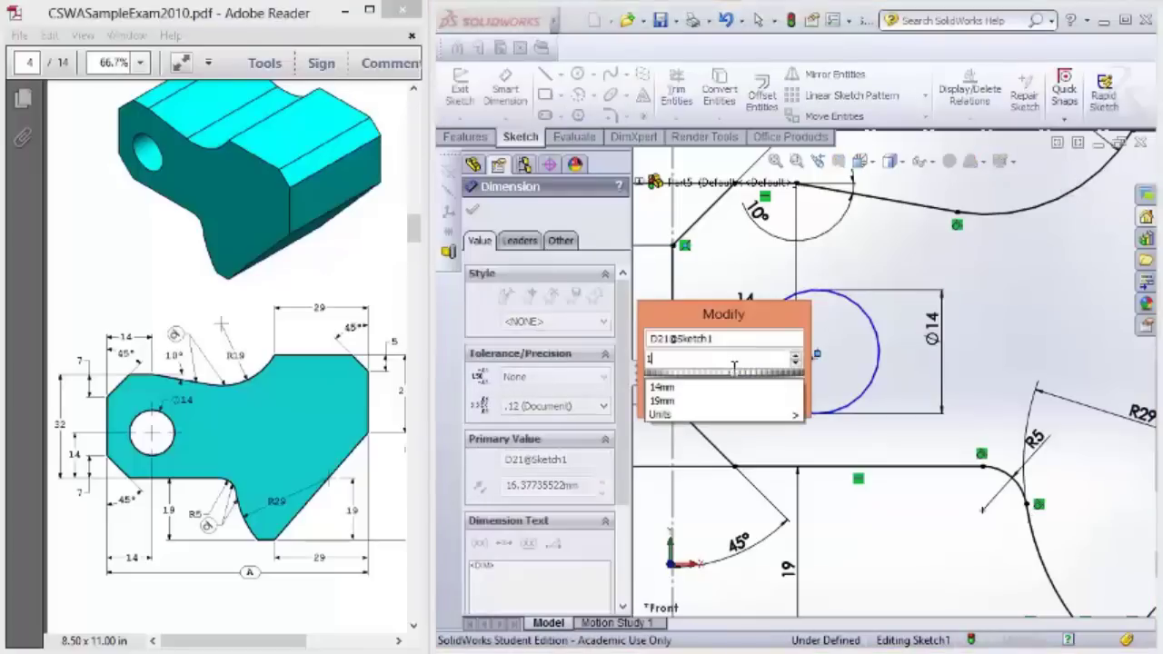
{"action": "left_click", "coordinate": [681, 388]}
{"action": "left_click", "coordinate": [654, 397]}
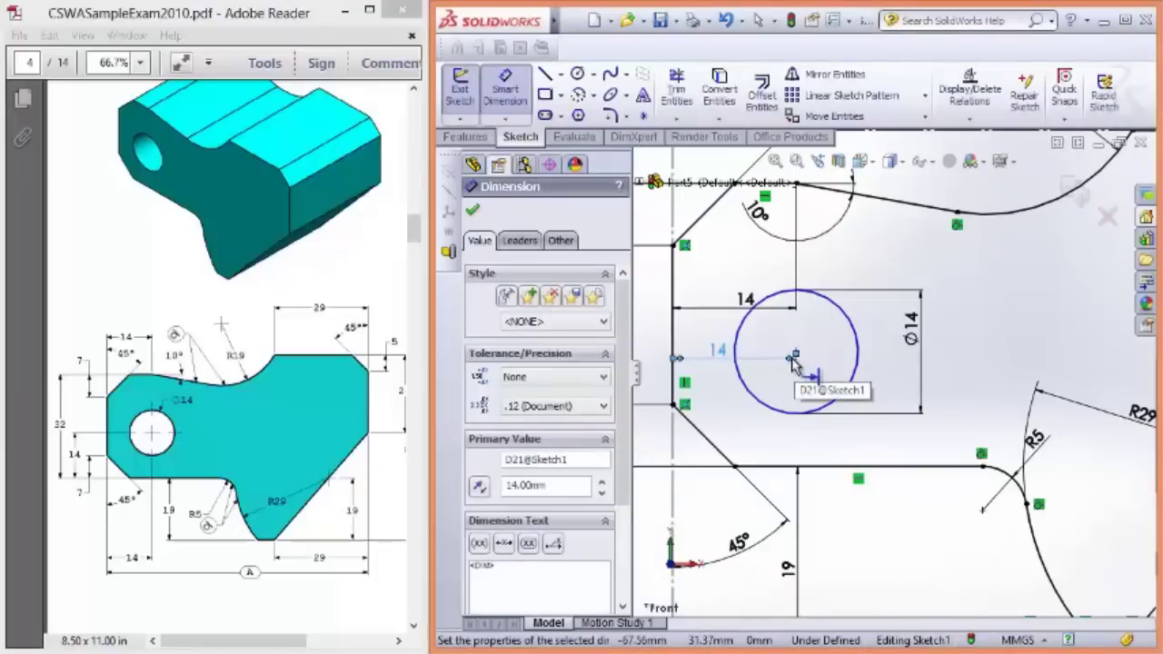
Step: Dimension the vertical distance from the lower horizontal line to the hole's center as 14 mm
{"action": "left_click", "coordinate": [822, 468]}
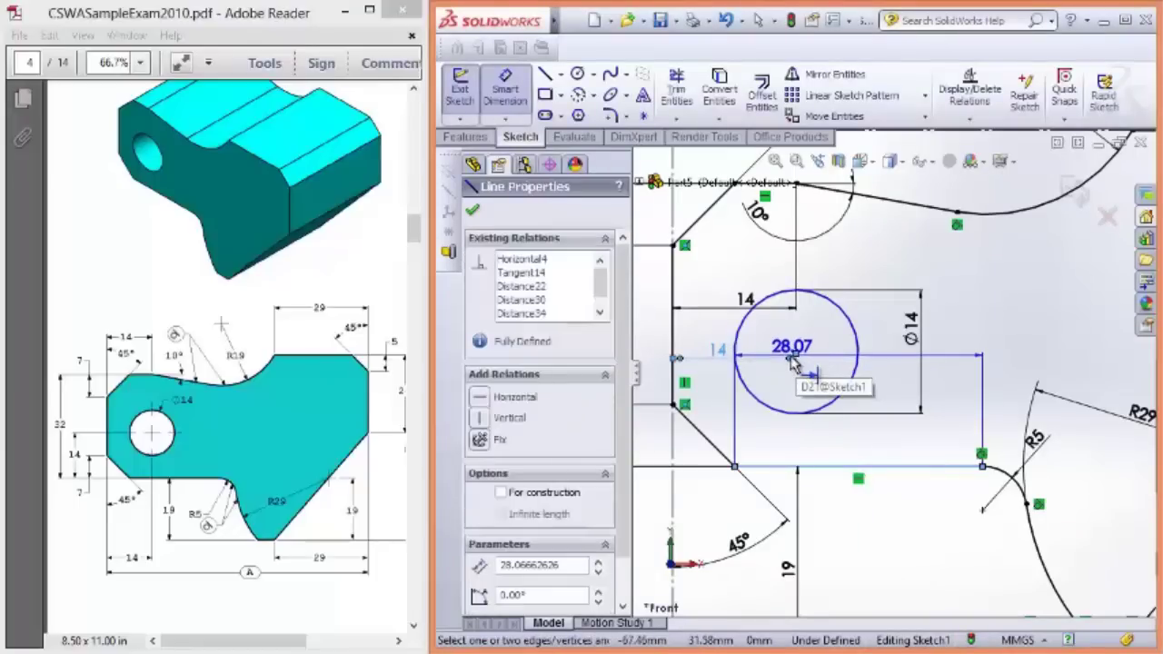
{"action": "left_click", "coordinate": [795, 354]}
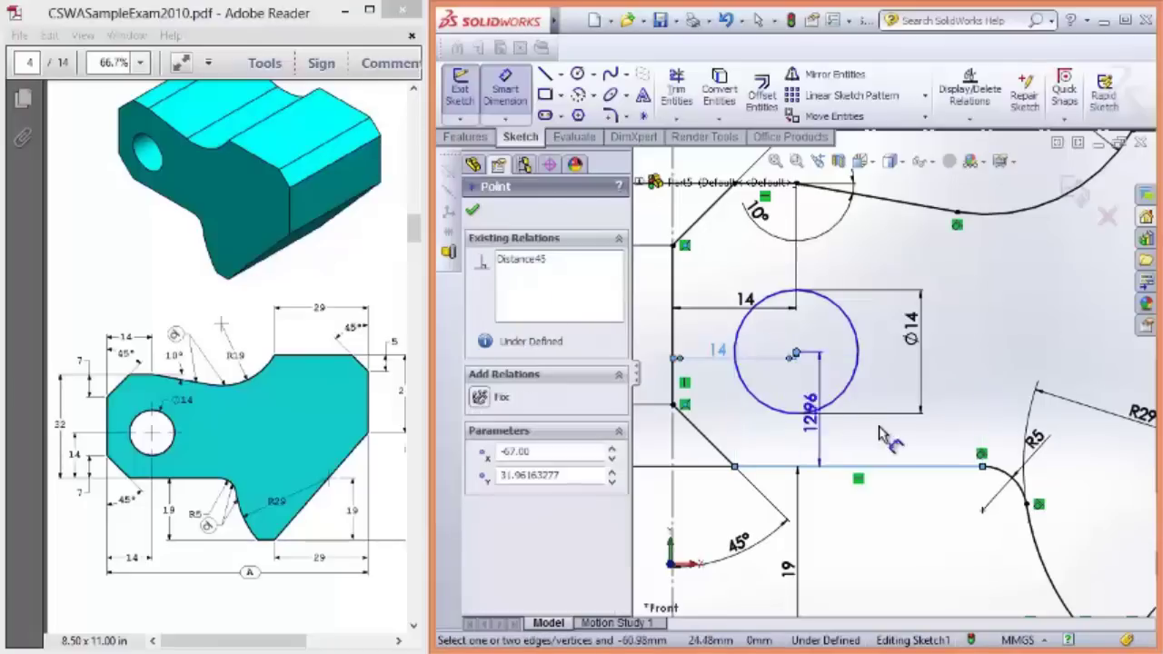
{"action": "left_click", "coordinate": [942, 406]}
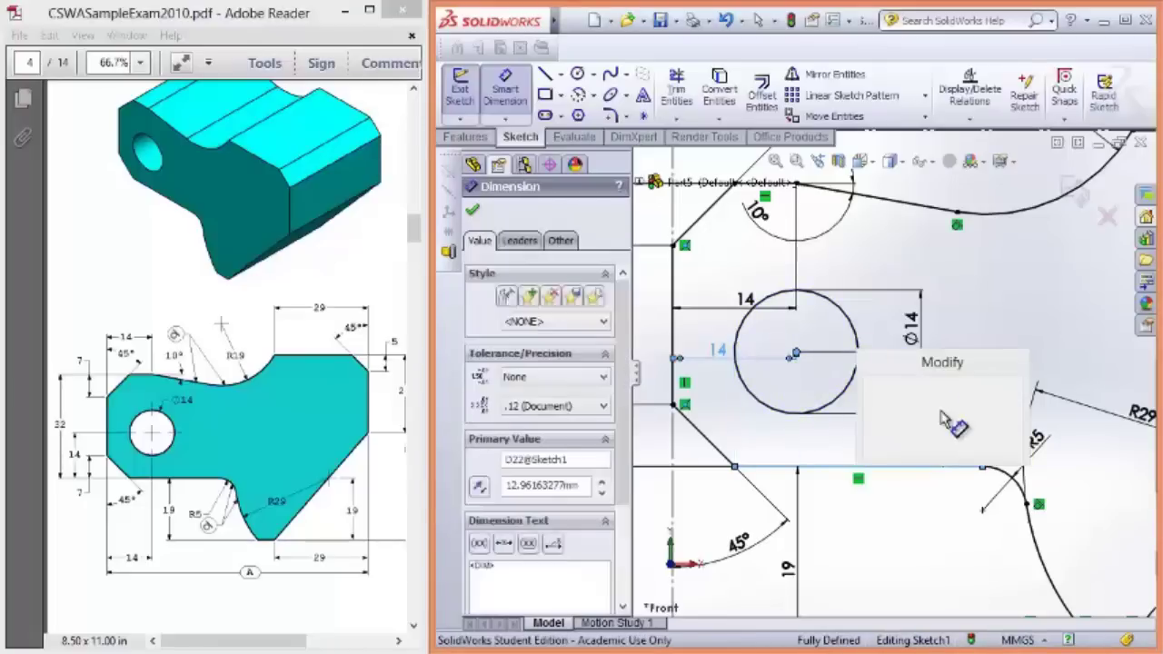
{"action": "type", "text": "14mm"}
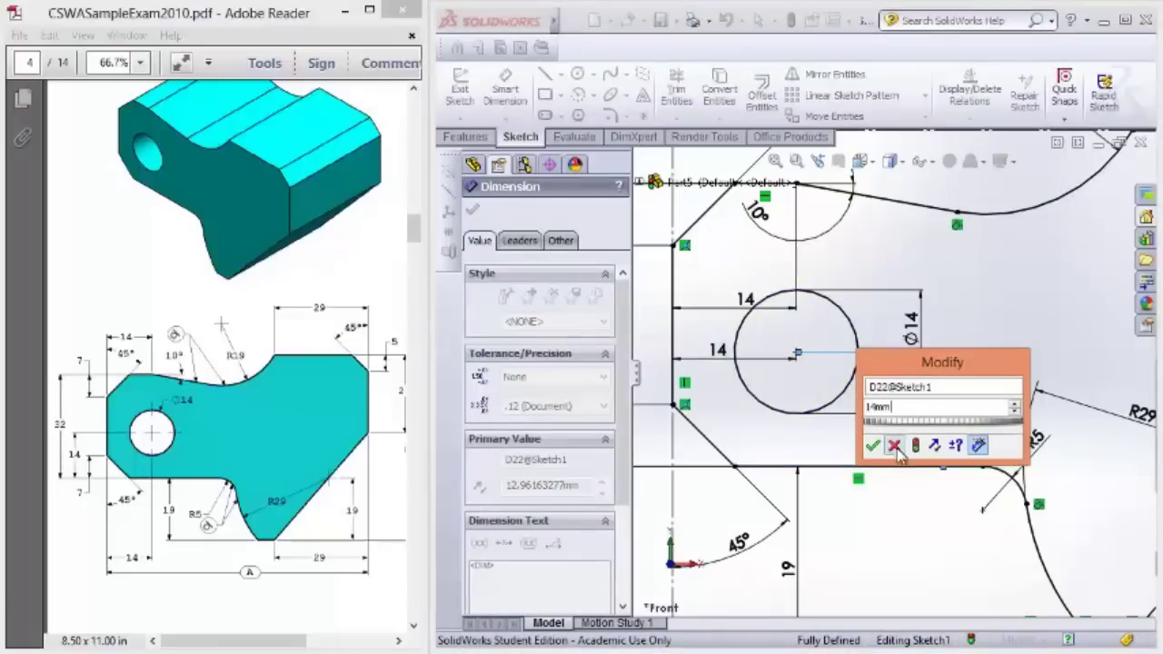
{"action": "left_click", "coordinate": [871, 446]}
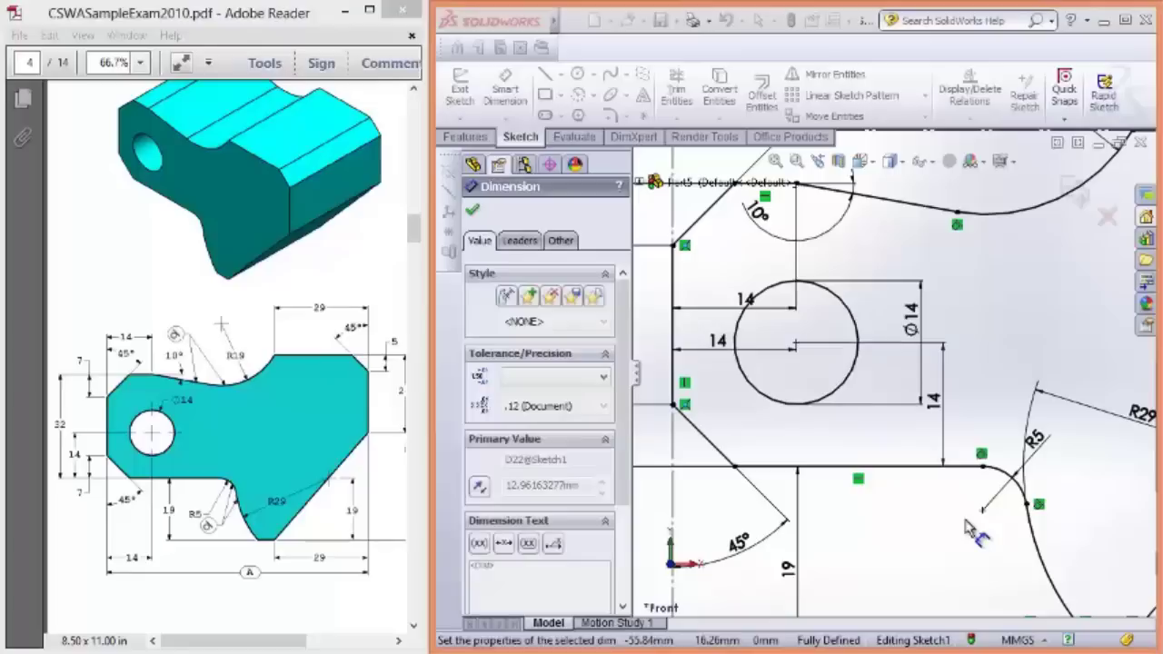
Step: Start an Extruded Boss/Base from the finished profile sketch and dock the floating CommandManager back above the graphics area
{"action": "scroll", "coordinate": [968, 529], "scroll_direction": "up", "scroll_amount": 1}
{"action": "scroll", "coordinate": [971, 531], "scroll_direction": "up", "scroll_amount": 3}
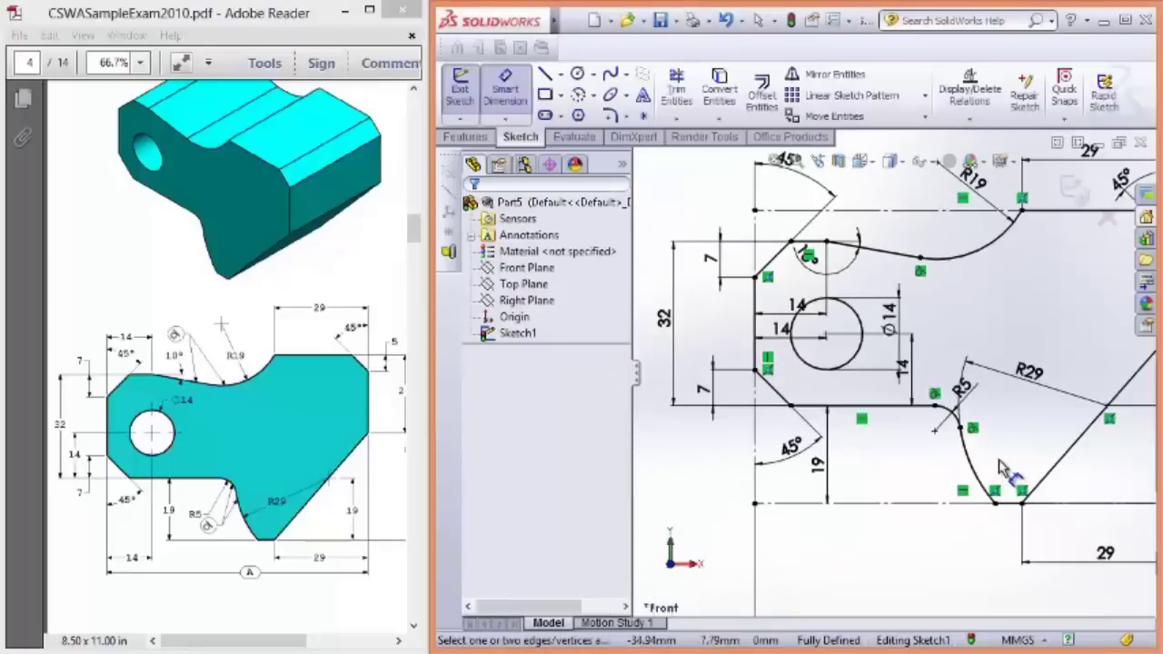
{"action": "scroll", "coordinate": [1068, 423], "scroll_direction": "up", "scroll_amount": 2}
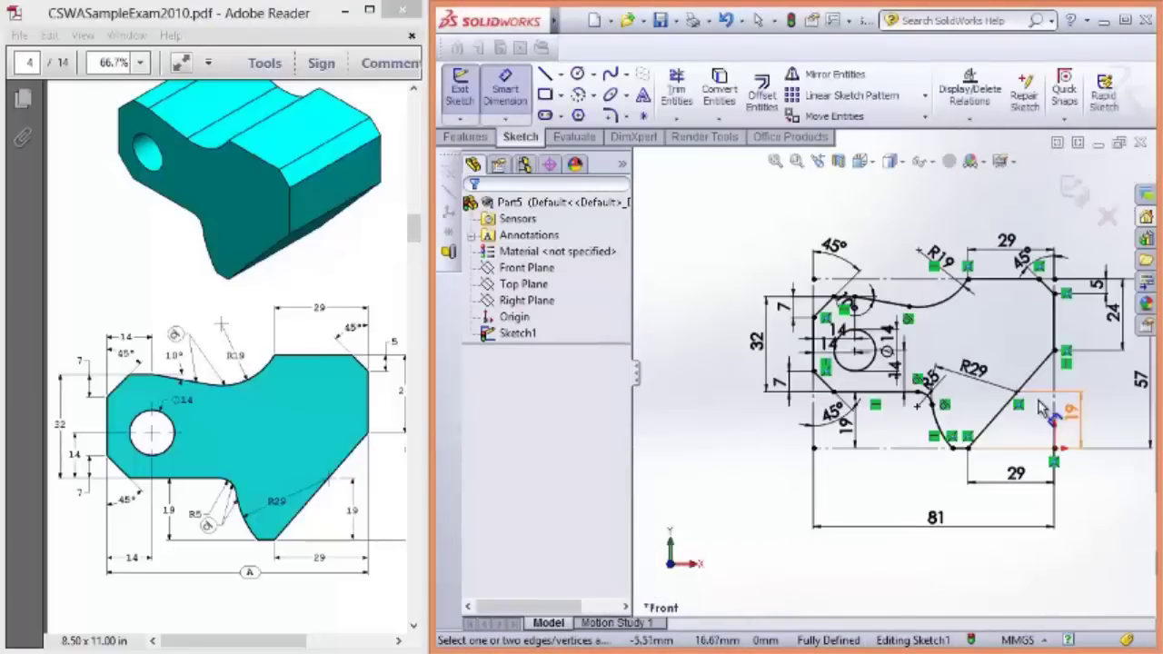
{"action": "left_click", "coordinate": [1076, 404]}
{"action": "scroll", "coordinate": [1127, 474], "scroll_direction": "down", "scroll_amount": 1}
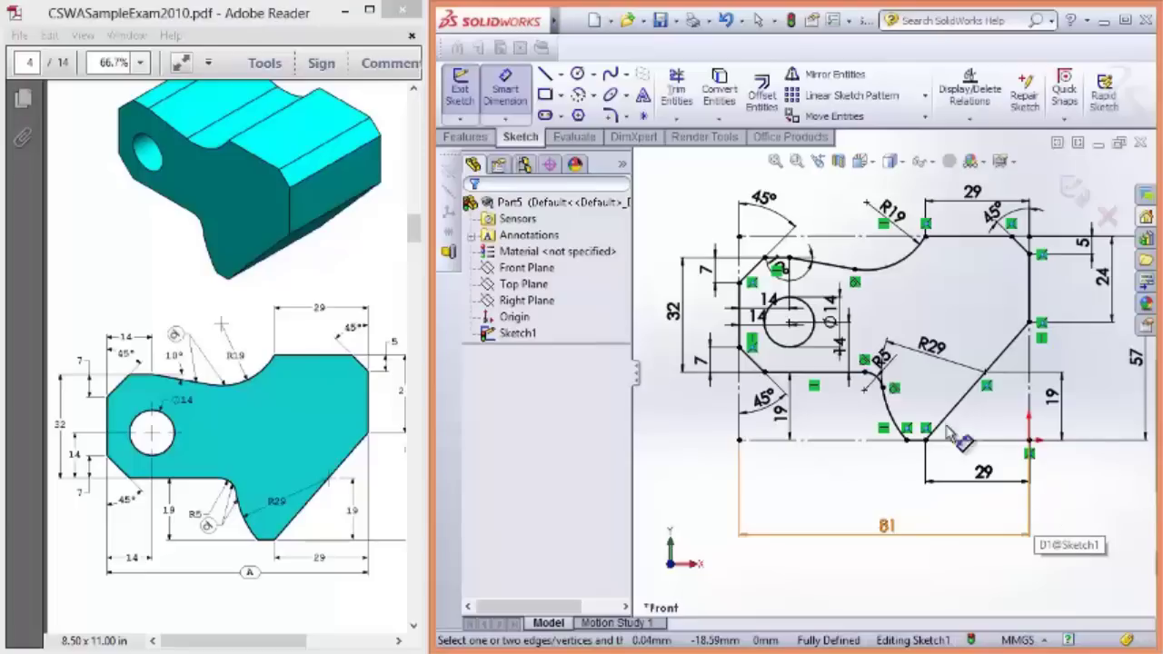
{"action": "left_click", "coordinate": [460, 100]}
{"action": "left_click", "coordinate": [460, 100]}
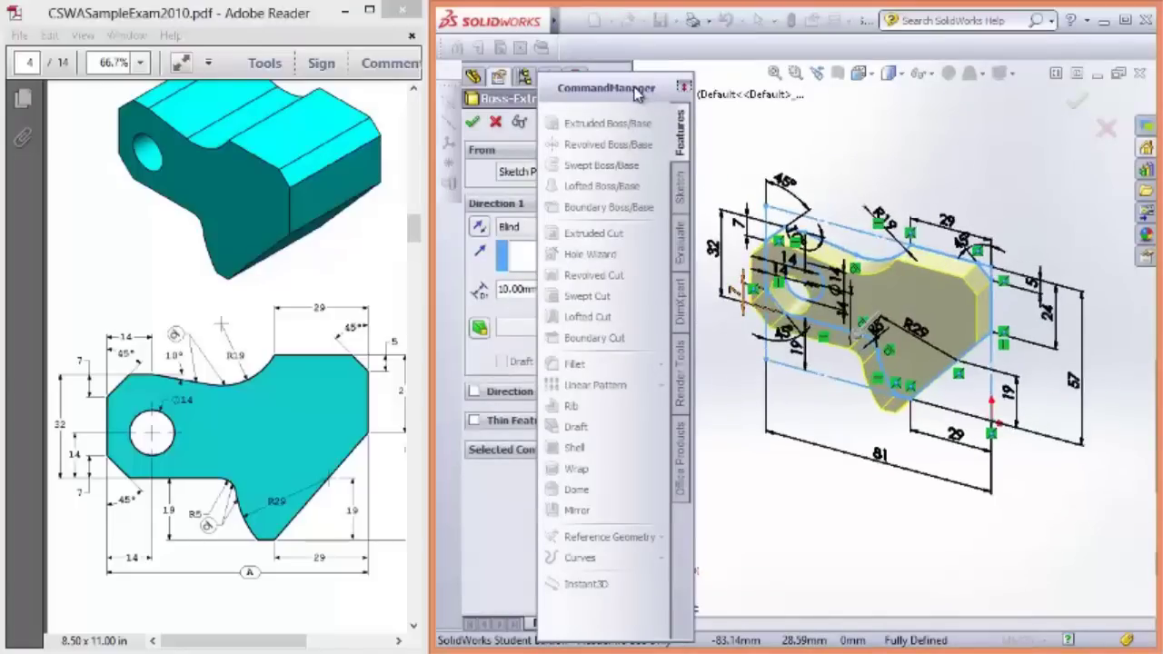
{"action": "left_click_drag", "start_coordinate": [659, 93], "coordinate": [673, 147]}
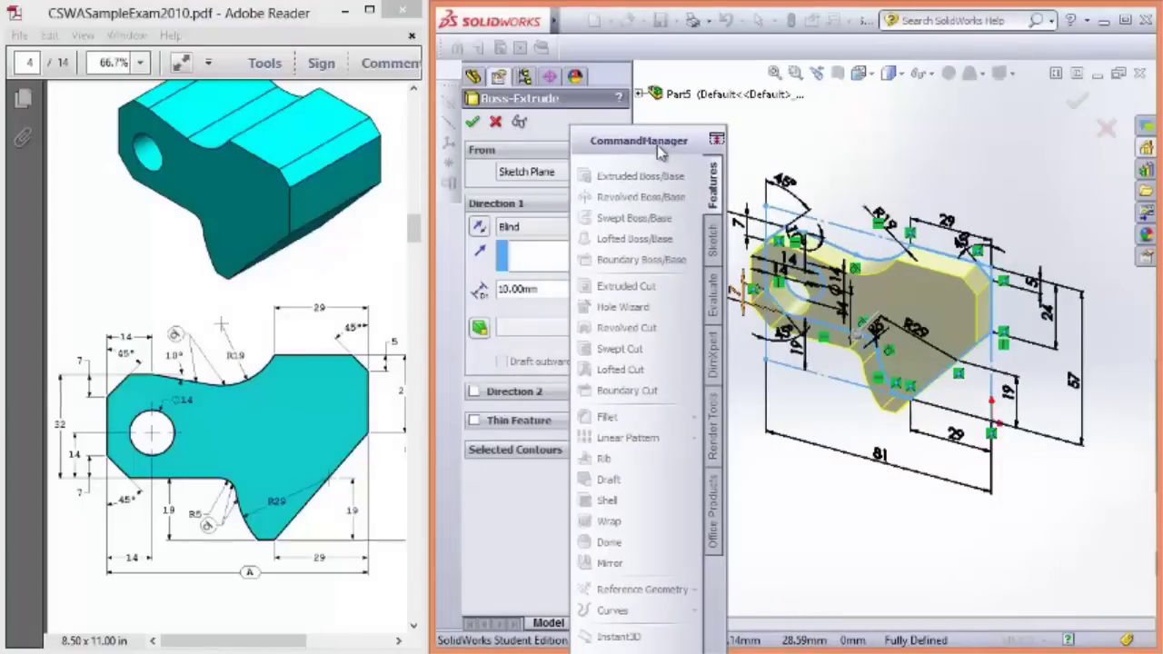
{"action": "left_click_drag", "start_coordinate": [660, 152], "coordinate": [815, 130]}
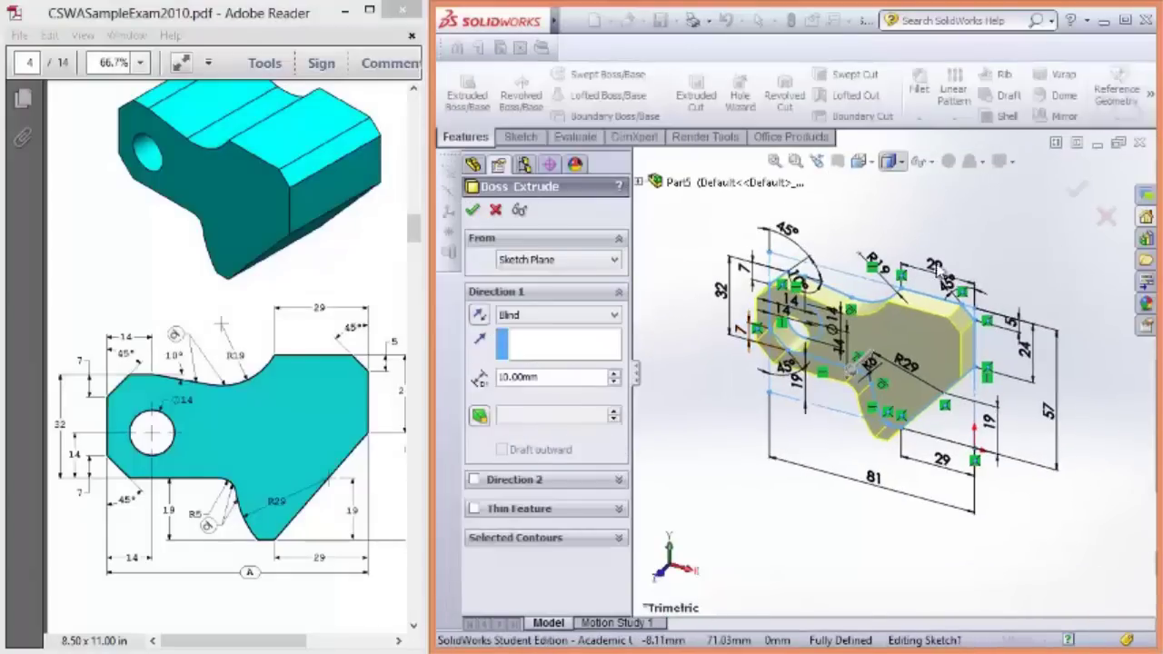
Step: Look up dimension C in the exam PDF and extrude the profile as a blind boss 43 mm deep
{"action": "left_click", "coordinate": [376, 298]}
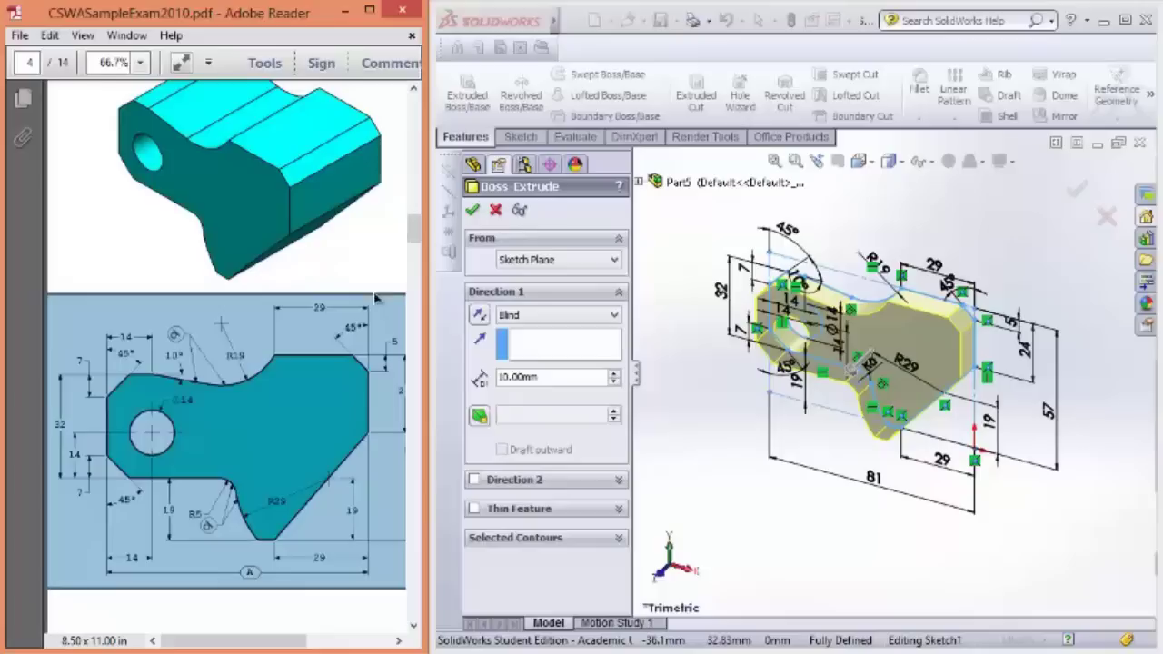
{"action": "scroll", "coordinate": [376, 298], "scroll_direction": "down", "scroll_amount": 3, "text": "ctrl"}
{"action": "scroll", "coordinate": [358, 298], "scroll_direction": "down", "scroll_amount": 2}
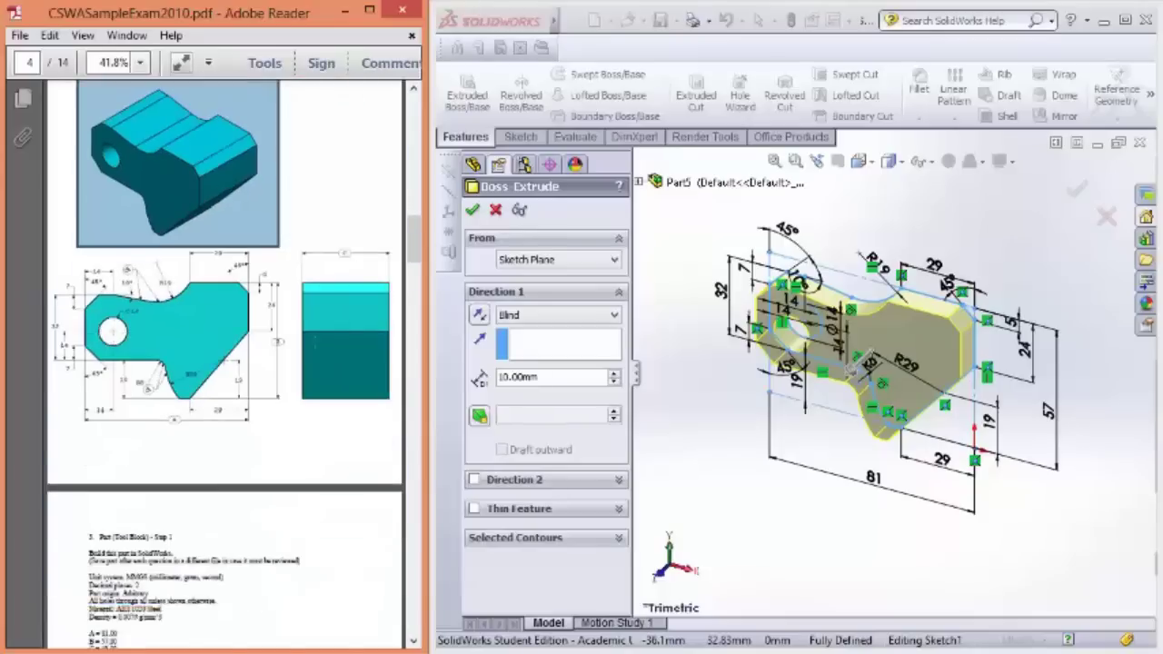
{"action": "scroll", "coordinate": [364, 389], "scroll_direction": "down", "scroll_amount": 5}
{"action": "scroll", "coordinate": [365, 388], "scroll_direction": "up", "scroll_amount": 6, "text": "ctrl"}
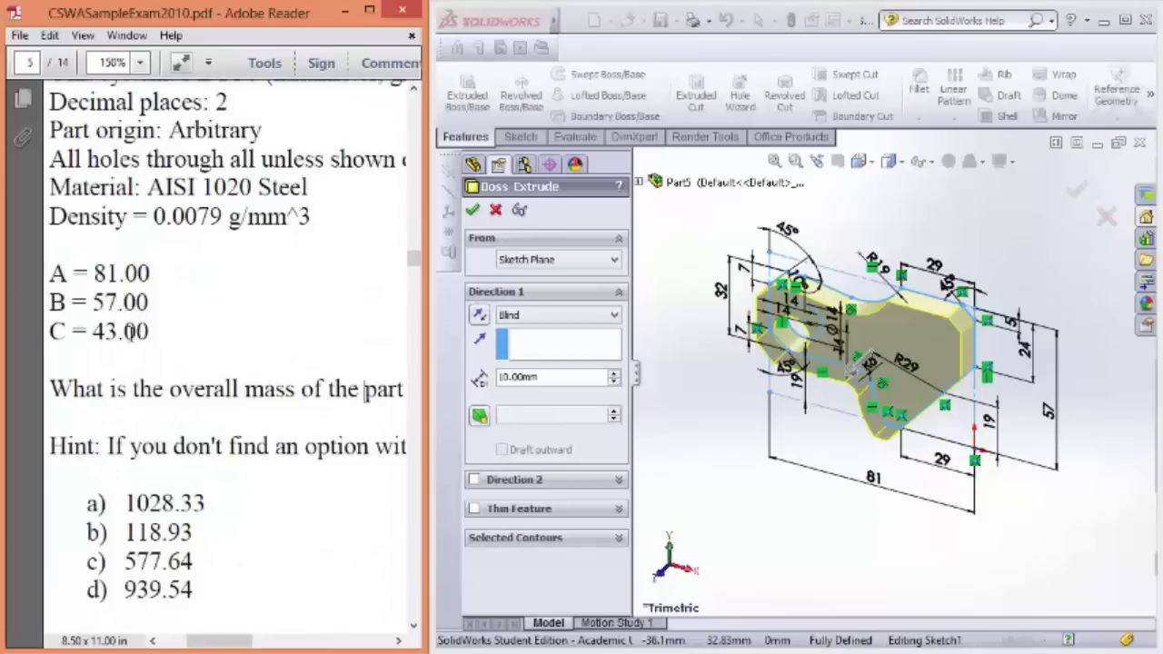
{"action": "scroll", "coordinate": [131, 332], "scroll_direction": "up", "scroll_amount": 4, "text": "ctrl"}
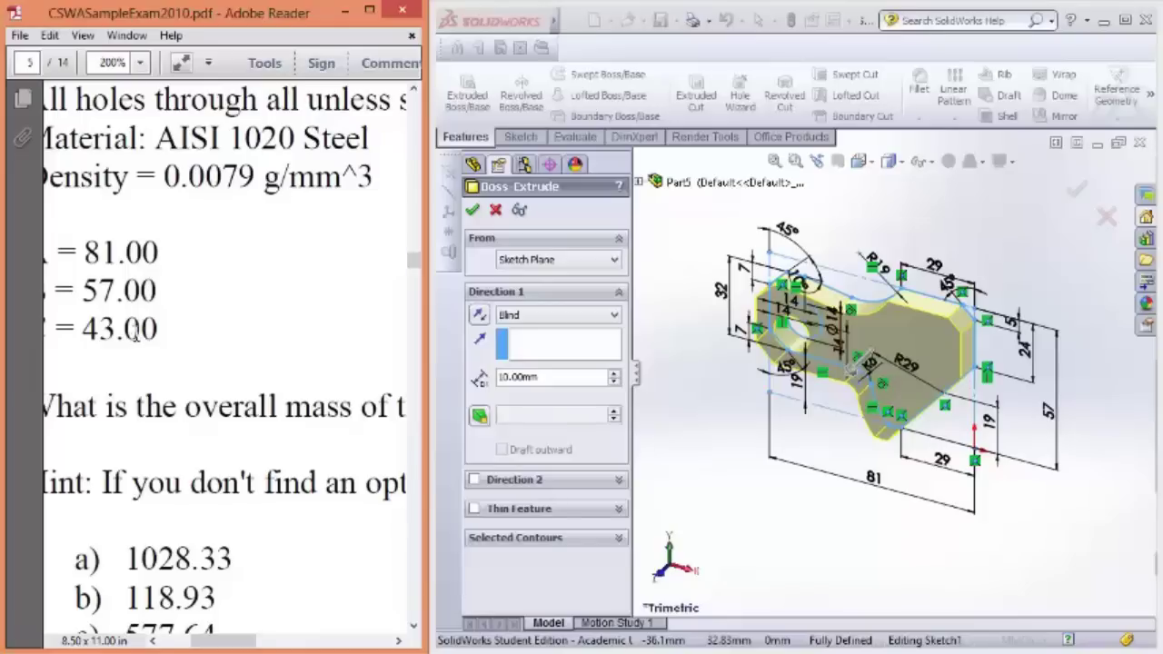
{"action": "scroll", "coordinate": [132, 332], "scroll_direction": "down", "scroll_amount": 1, "text": "ctrl"}
{"action": "left_click", "coordinate": [533, 379]}
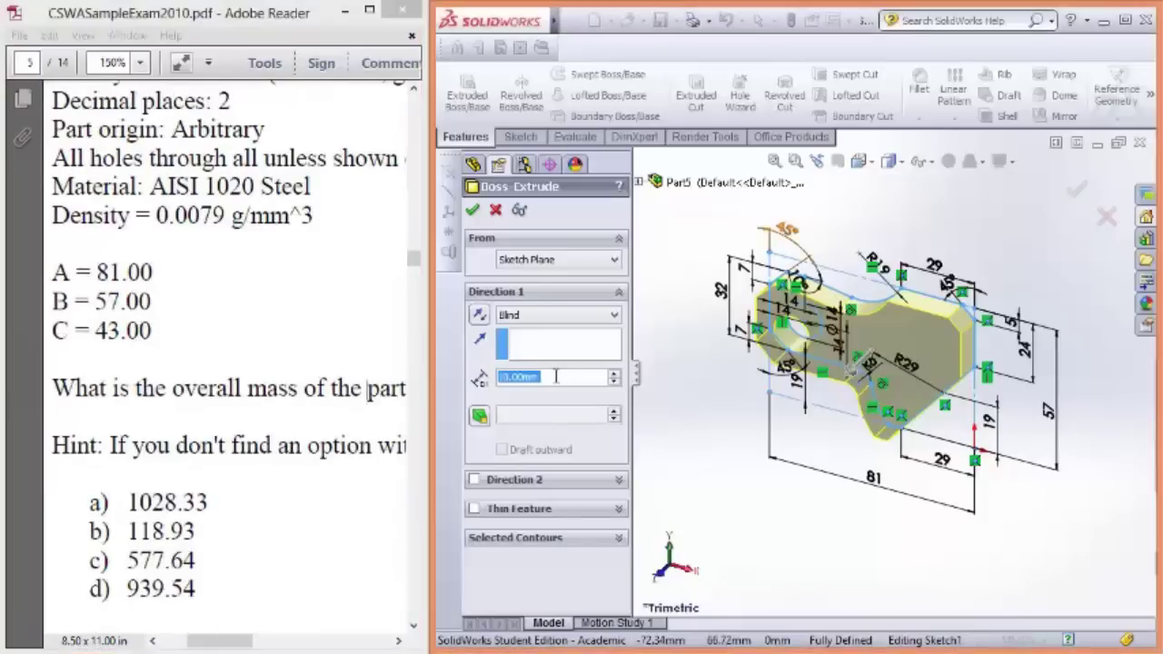
{"action": "type", "text": "4"}
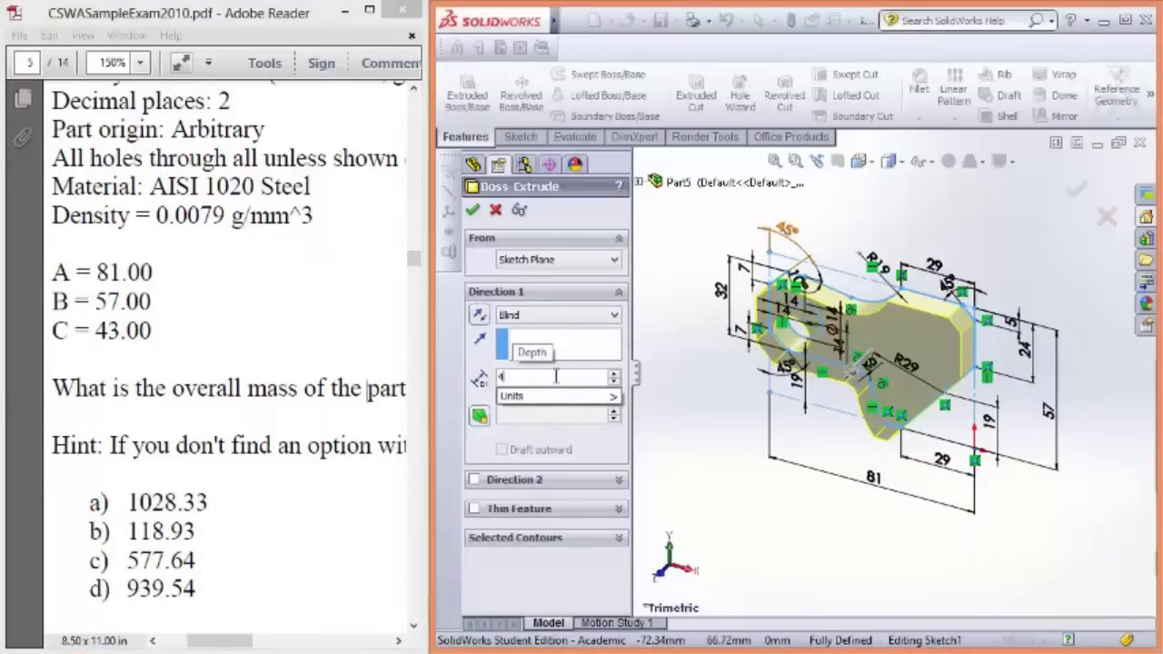
{"action": "type", "text": "3"}
{"action": "key", "text": "Return"}
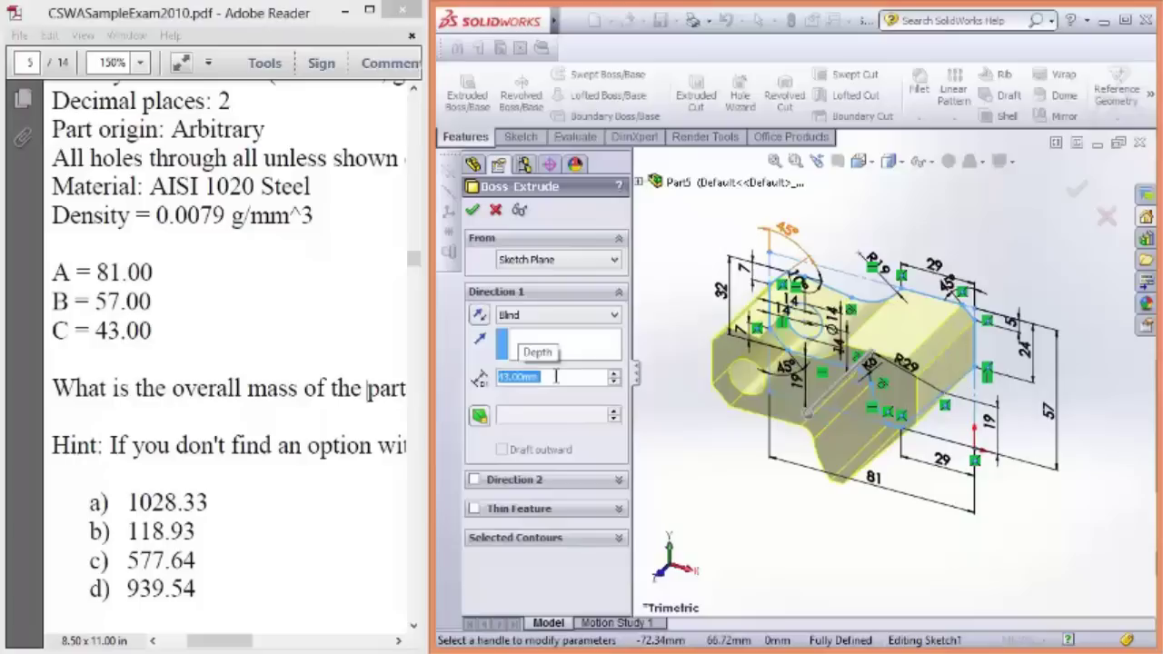
{"action": "left_click", "coordinate": [472, 210]}
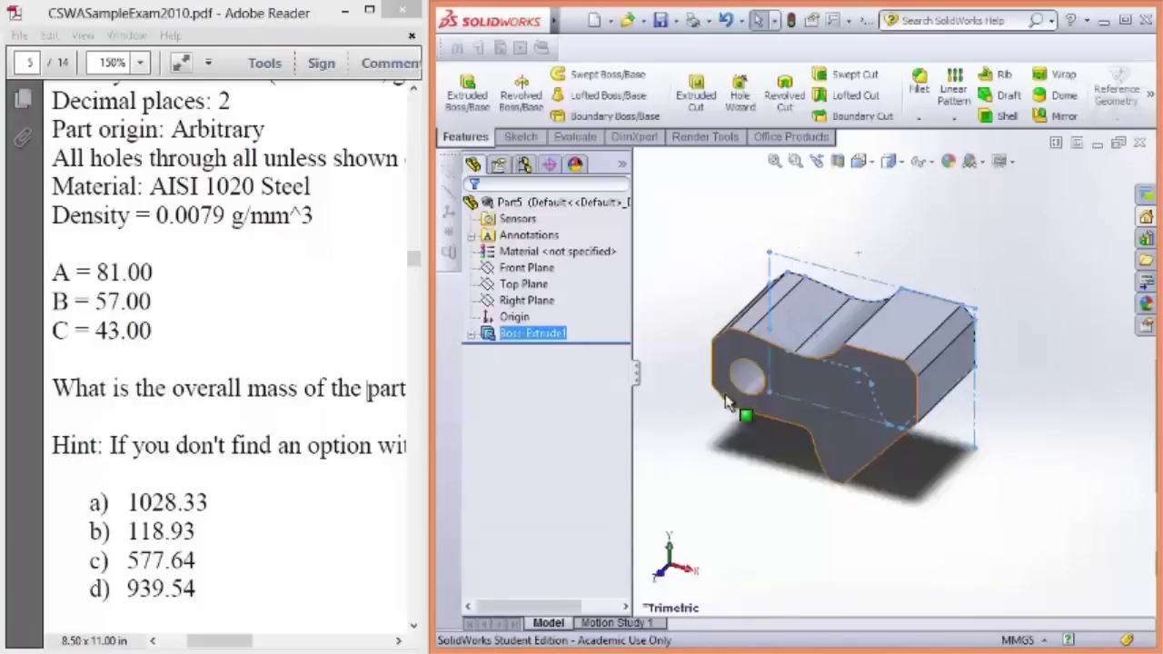
{"action": "left_click", "coordinate": [796, 515]}
{"action": "mouse_move", "coordinate": [763, 423]}
{"action": "middle_mouse_down"}
{"action": "mouse_move", "coordinate": [909, 420]}
{"action": "mouse_move", "coordinate": [1074, 362]}
{"action": "mouse_move", "coordinate": [989, 372]}
{"action": "mouse_move", "coordinate": [1014, 403]}
{"action": "mouse_move", "coordinate": [743, 416]}
{"action": "middle_mouse_up"}
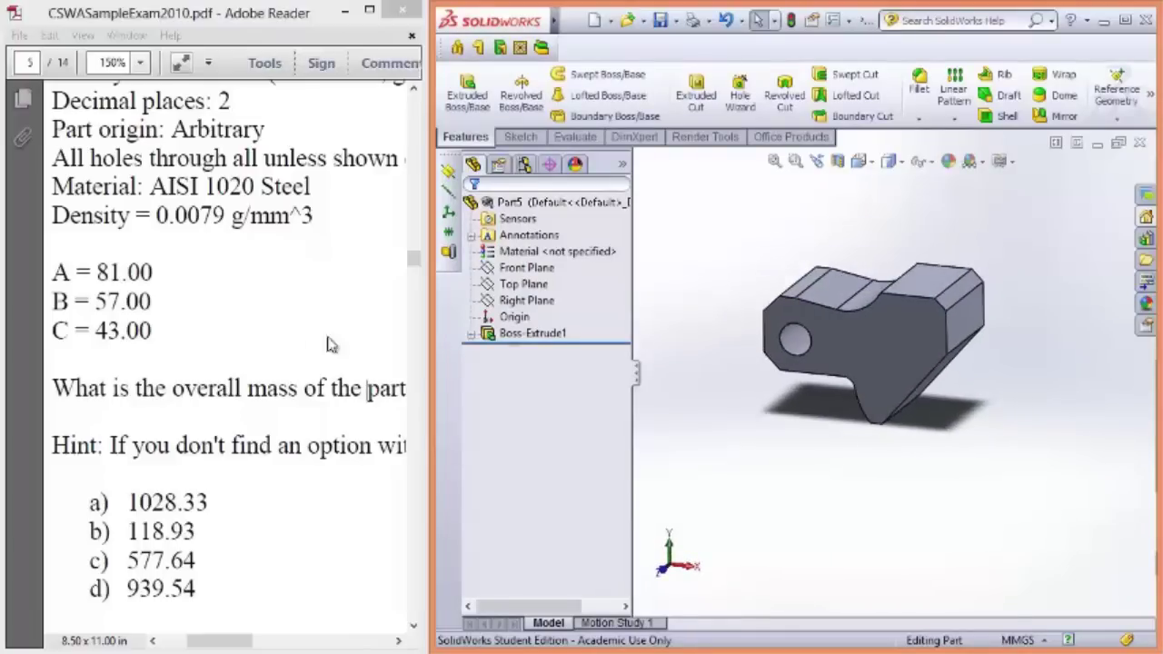
Step: Check the material specification in the exam PDF and apply AISI 1020 from the Steel category to the part
{"action": "left_click", "coordinate": [154, 191]}
{"action": "scroll", "coordinate": [247, 295], "scroll_direction": "up", "scroll_amount": 1}
{"action": "scroll", "coordinate": [253, 320], "scroll_direction": "down", "scroll_amount": 2}
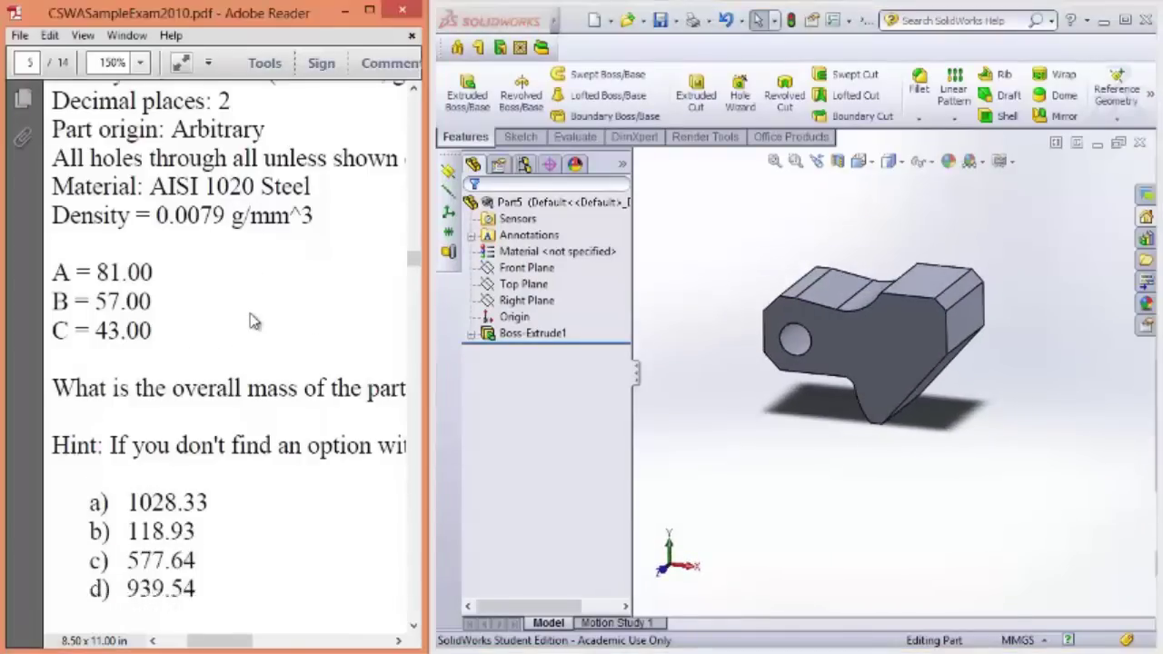
{"action": "scroll", "coordinate": [252, 320], "scroll_direction": "down", "scroll_amount": 1, "text": "ctrl"}
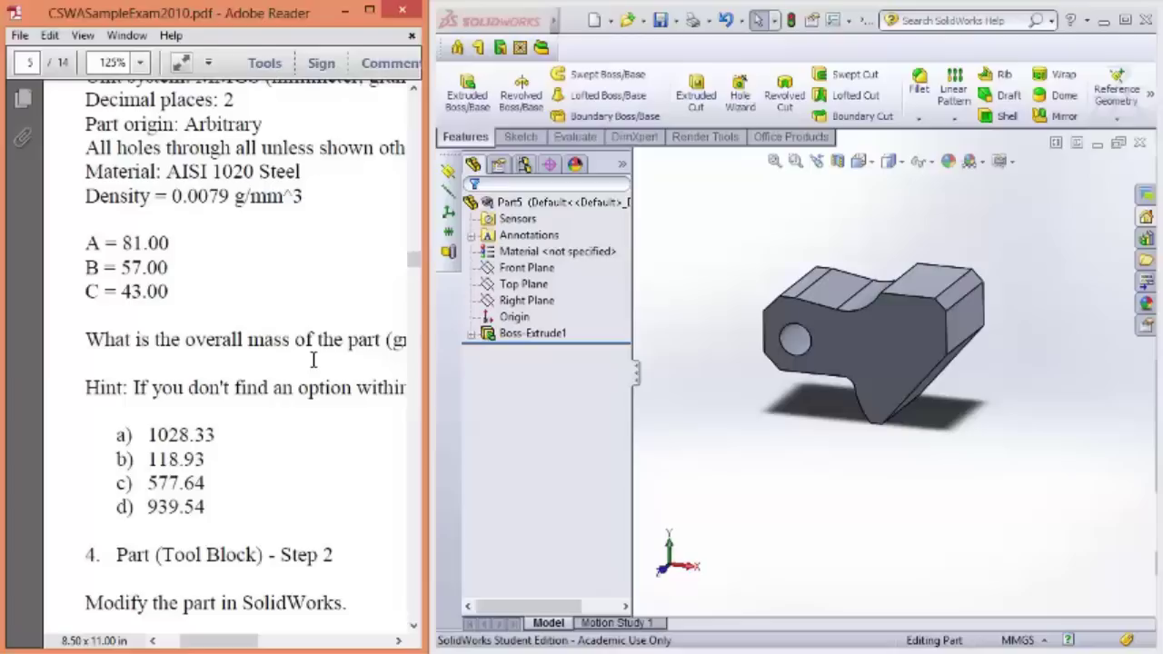
{"action": "scroll", "coordinate": [314, 363], "scroll_direction": "up", "scroll_amount": 2}
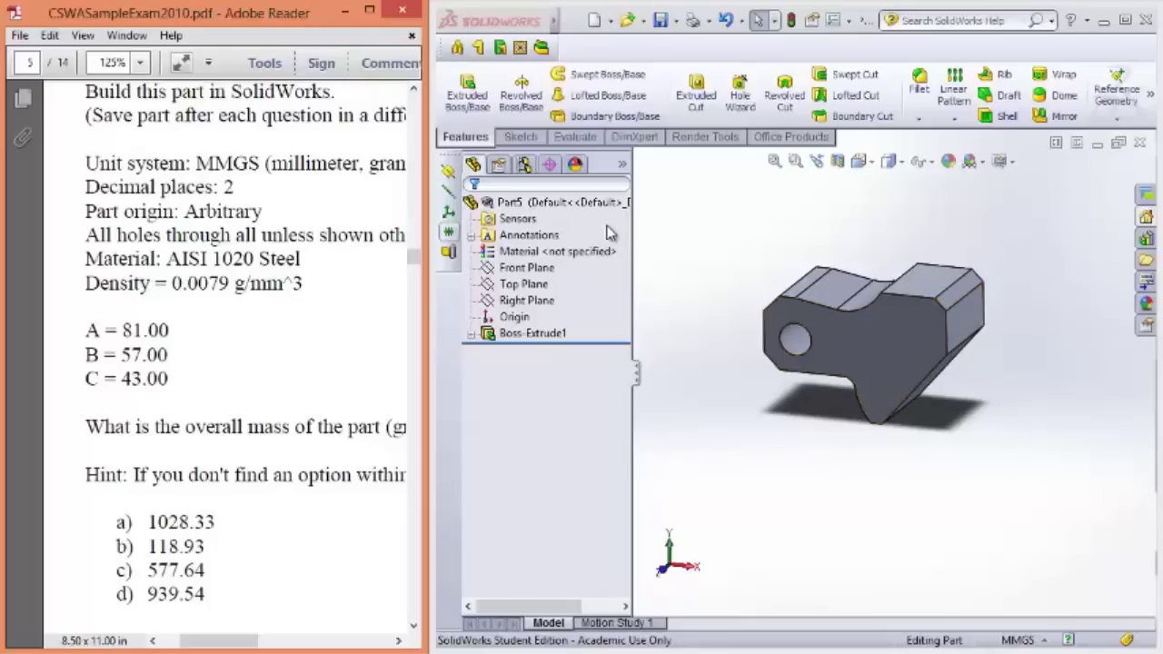
{"action": "left_click", "coordinate": [558, 252]}
{"action": "right_click", "coordinate": [557, 256]}
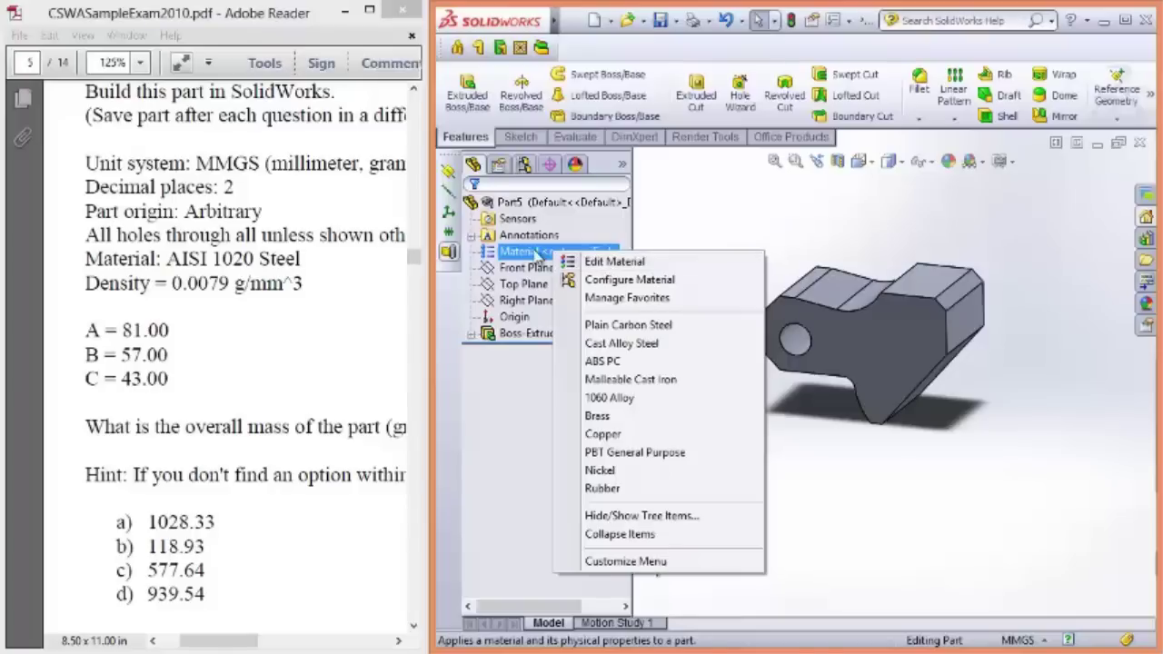
{"action": "left_click", "coordinate": [616, 262]}
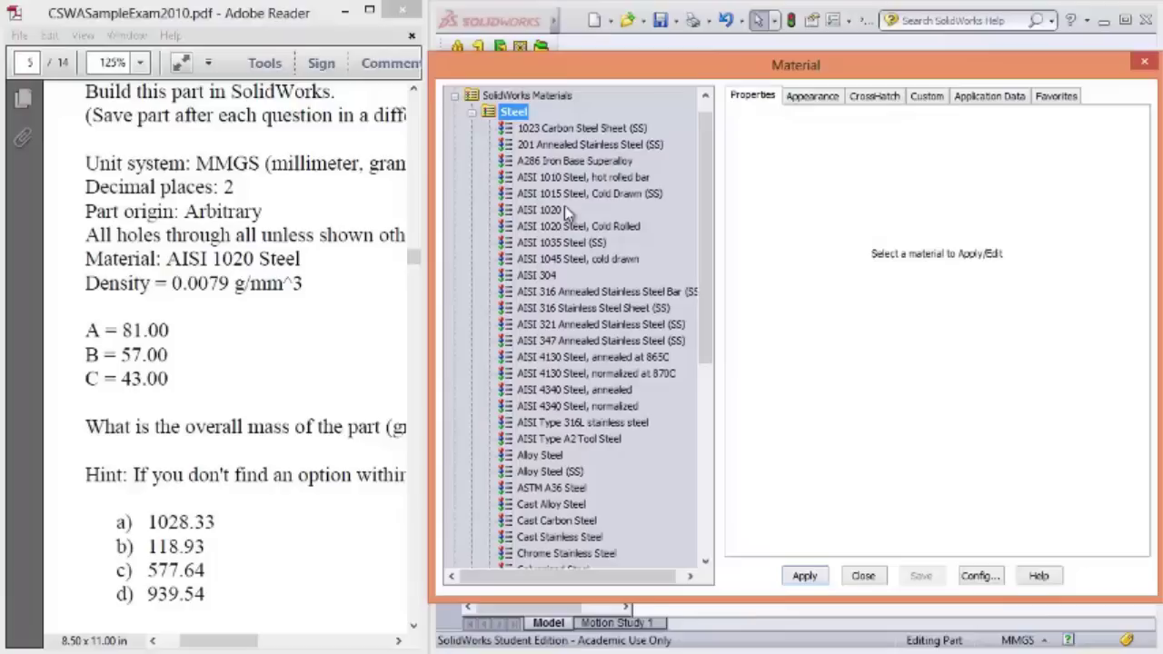
{"action": "left_click", "coordinate": [554, 212]}
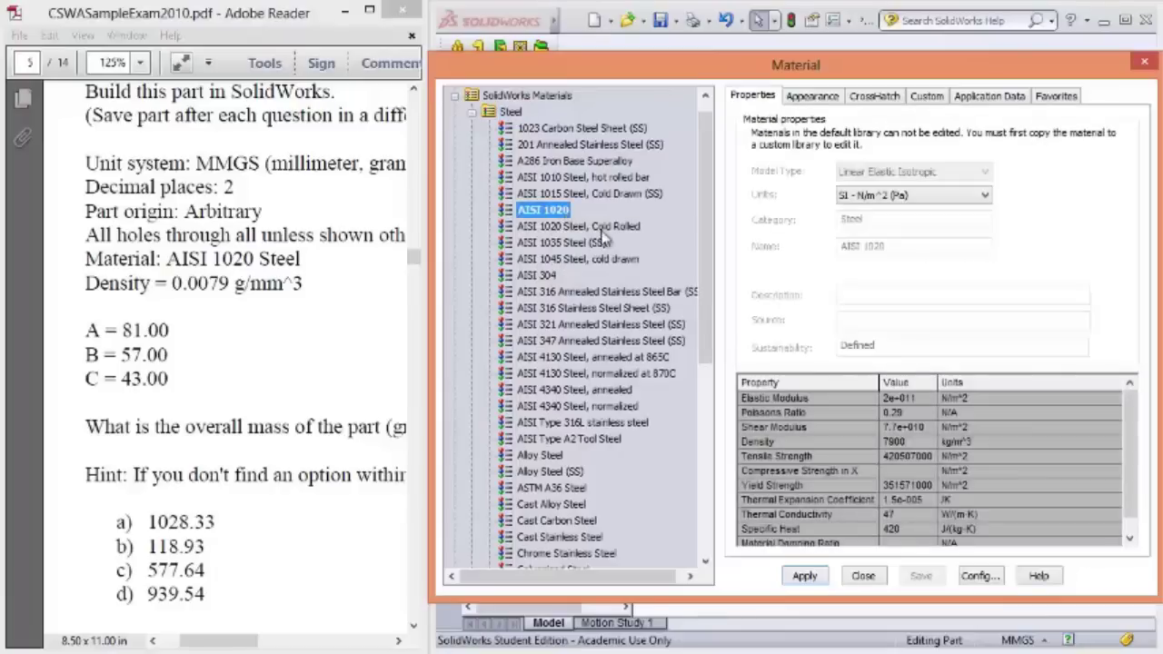
{"action": "left_click", "coordinate": [808, 578]}
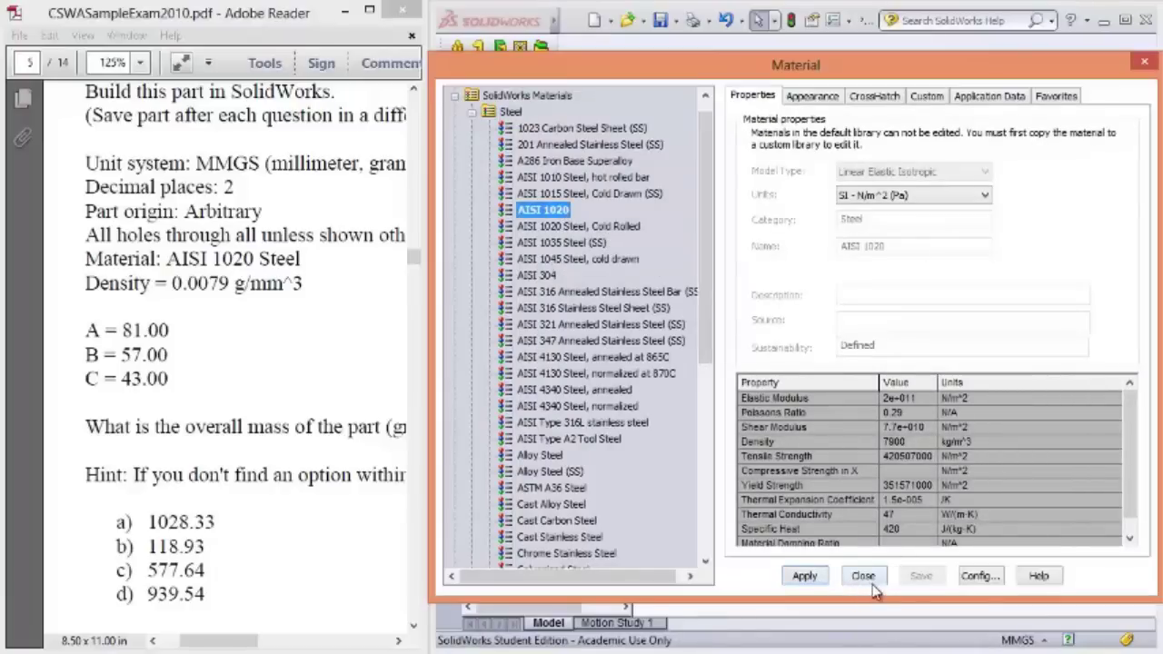
{"action": "left_click", "coordinate": [864, 578]}
{"action": "middle_click_drag", "start_coordinate": [1007, 318], "coordinate": [859, 325]}
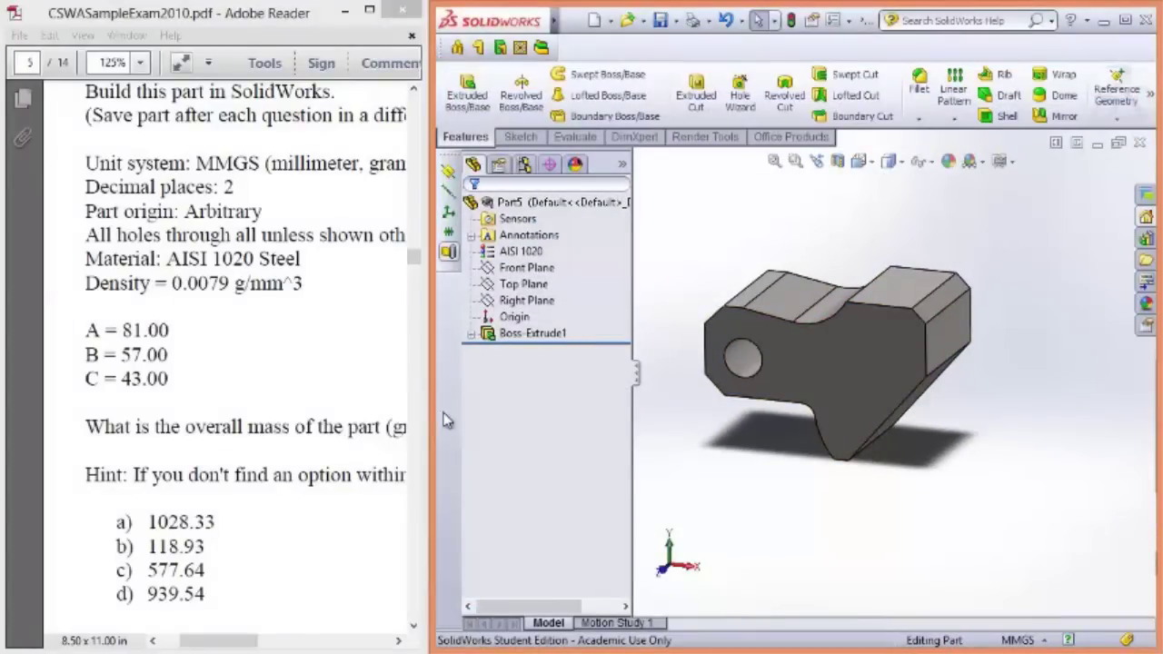
Step: Review the overall mass question in the exam PDF, evaluate the part's mass properties and highlight the mass value
{"action": "left_click", "coordinate": [289, 572]}
{"action": "scroll", "coordinate": [290, 571], "scroll_direction": "down", "scroll_amount": 2}
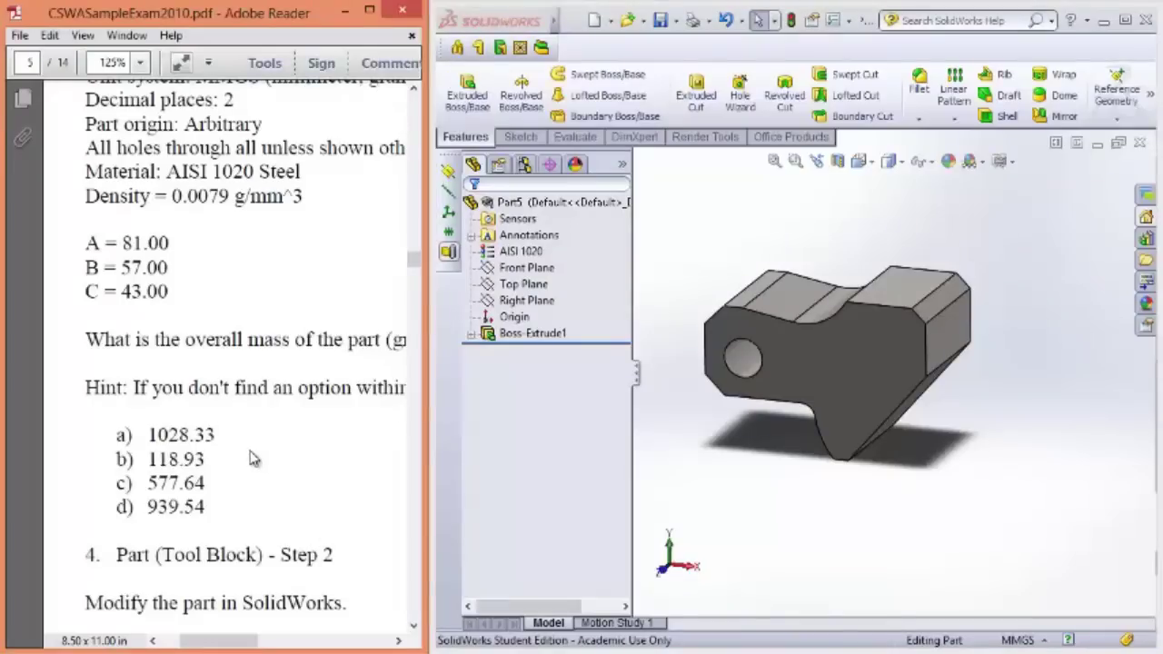
{"action": "left_click", "coordinate": [691, 227]}
{"action": "mouse_move", "coordinate": [521, 9]}
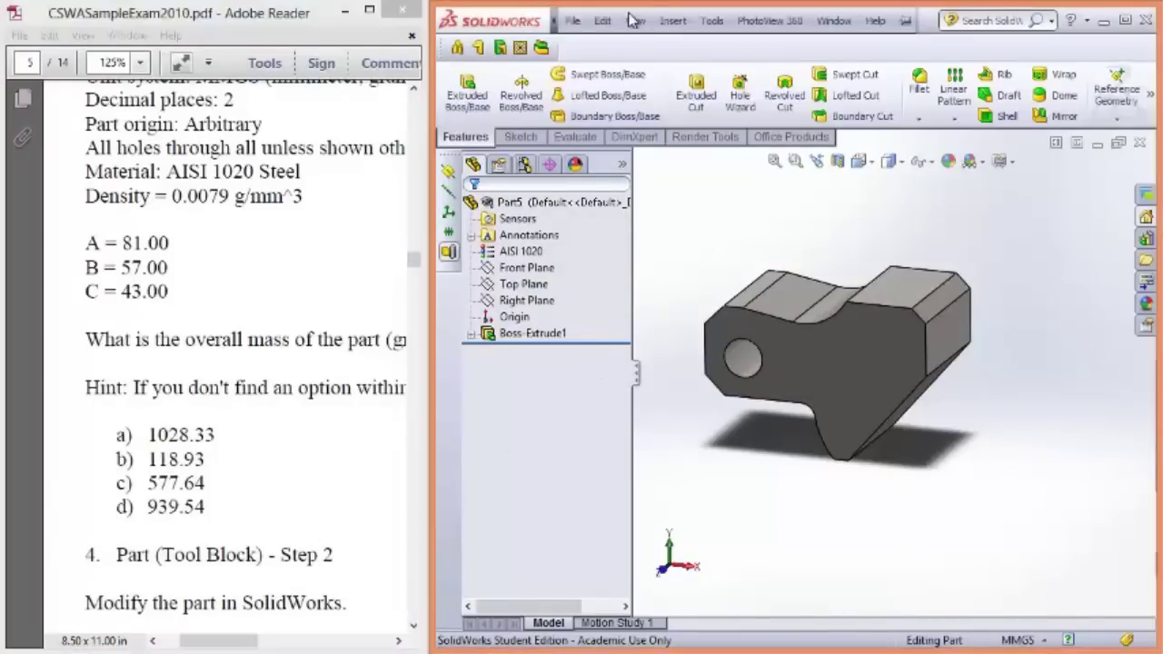
{"action": "left_click", "coordinate": [705, 22]}
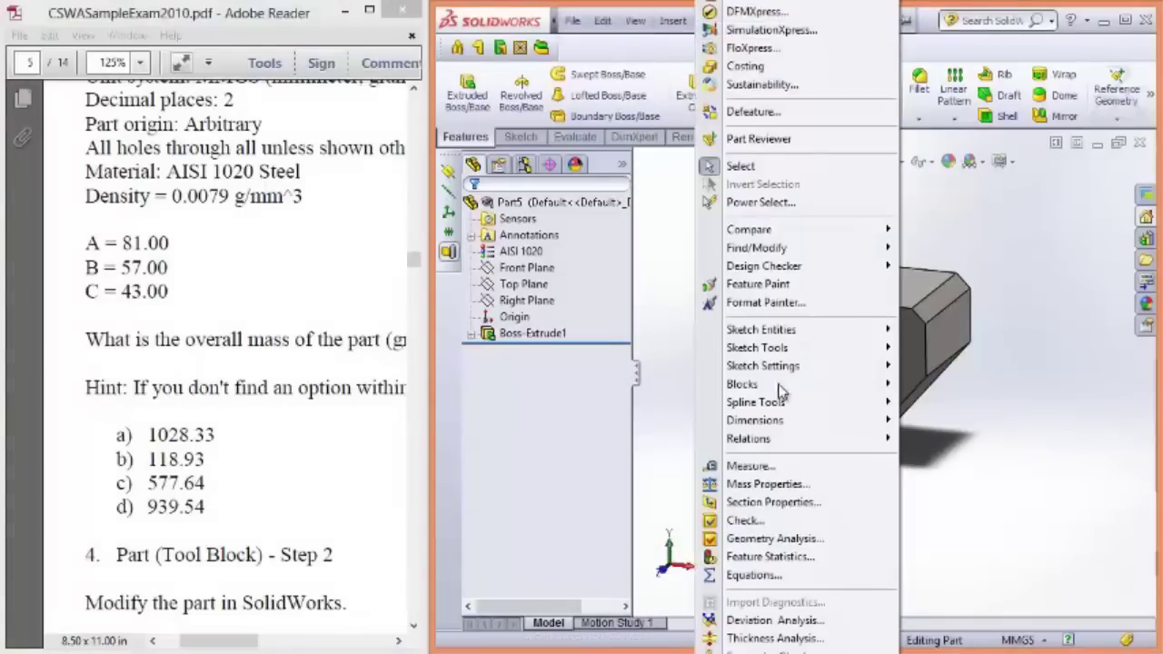
{"action": "left_click", "coordinate": [768, 484]}
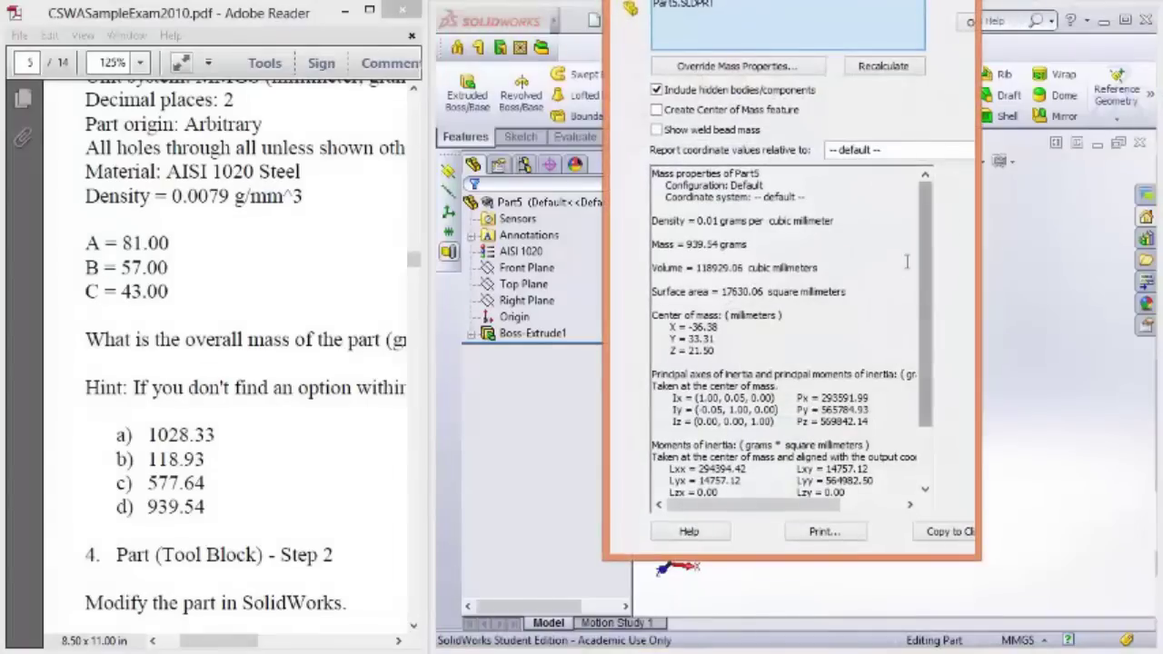
{"action": "left_click_drag", "start_coordinate": [776, 247], "coordinate": [682, 248]}
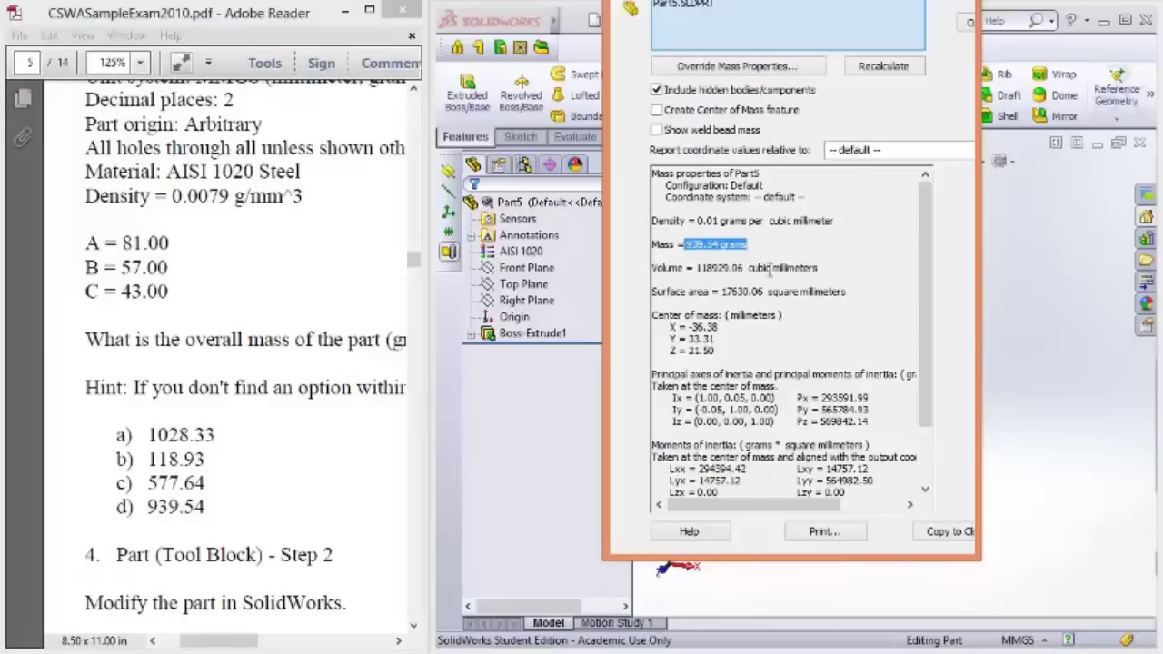
Step: Compare the calculated mass with the four Step 1 answer options in the exam PDF and highlight the matching one
{"action": "left_click", "coordinate": [336, 468]}
{"action": "scroll", "coordinate": [261, 430], "scroll_direction": "down", "scroll_amount": 2}
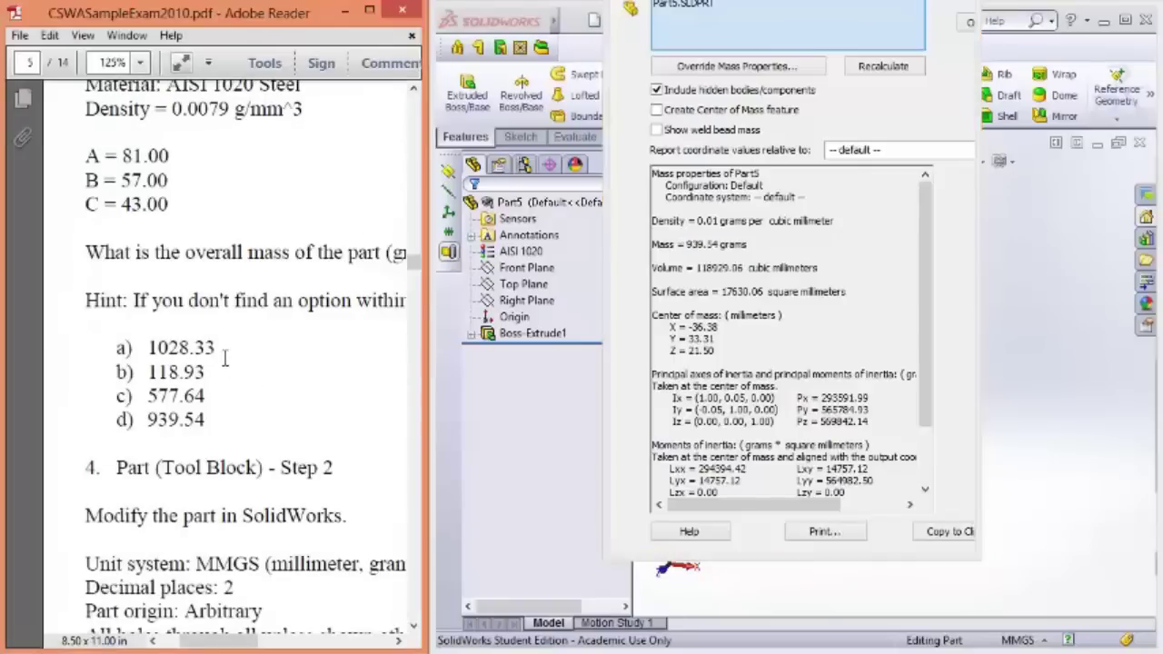
{"action": "left_click_drag", "start_coordinate": [215, 413], "coordinate": [118, 417]}
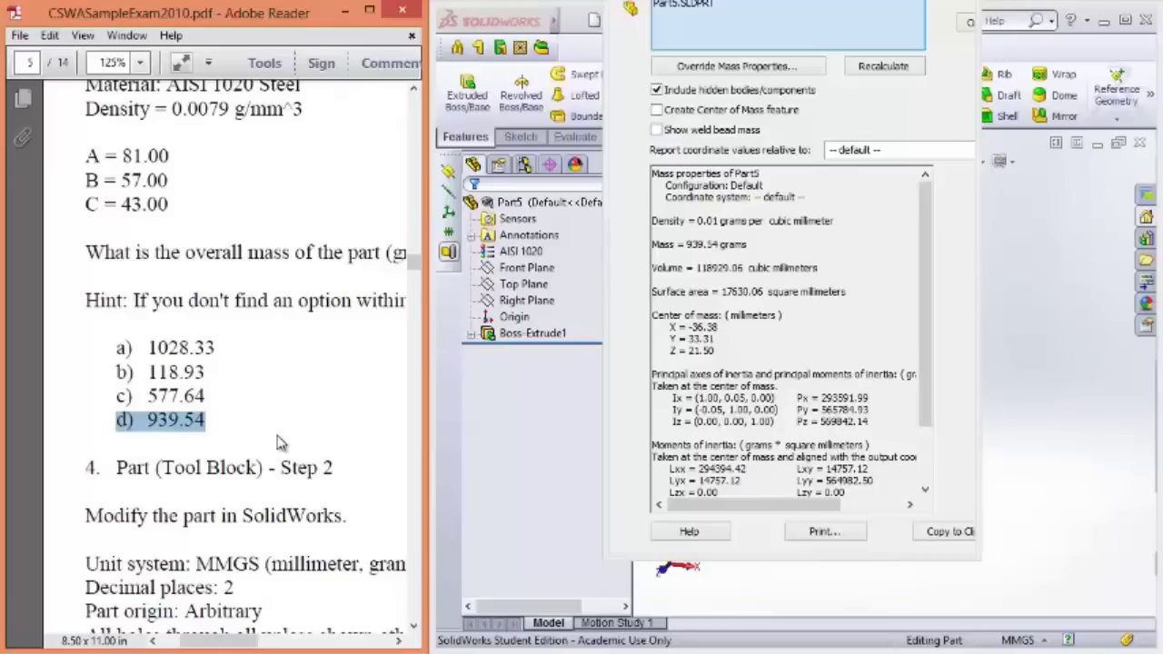
{"action": "left_click", "coordinate": [240, 419]}
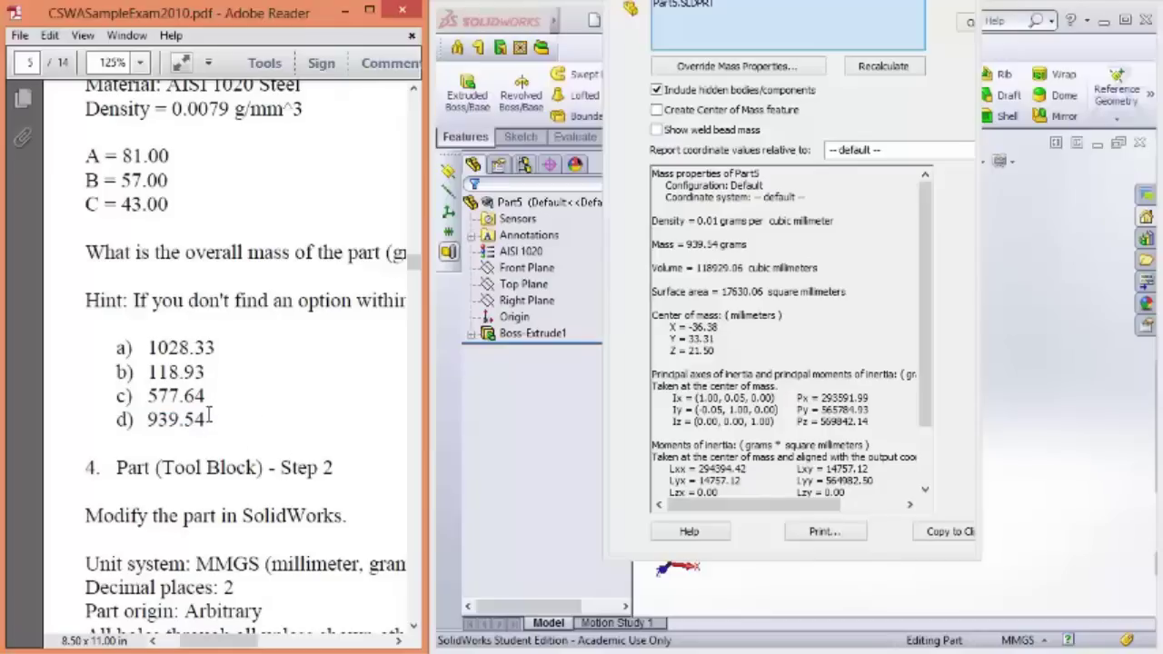
{"action": "left_click_drag", "start_coordinate": [210, 418], "coordinate": [145, 419]}
{"action": "left_click", "coordinate": [204, 420]}
{"action": "left_click", "coordinate": [971, 6]}
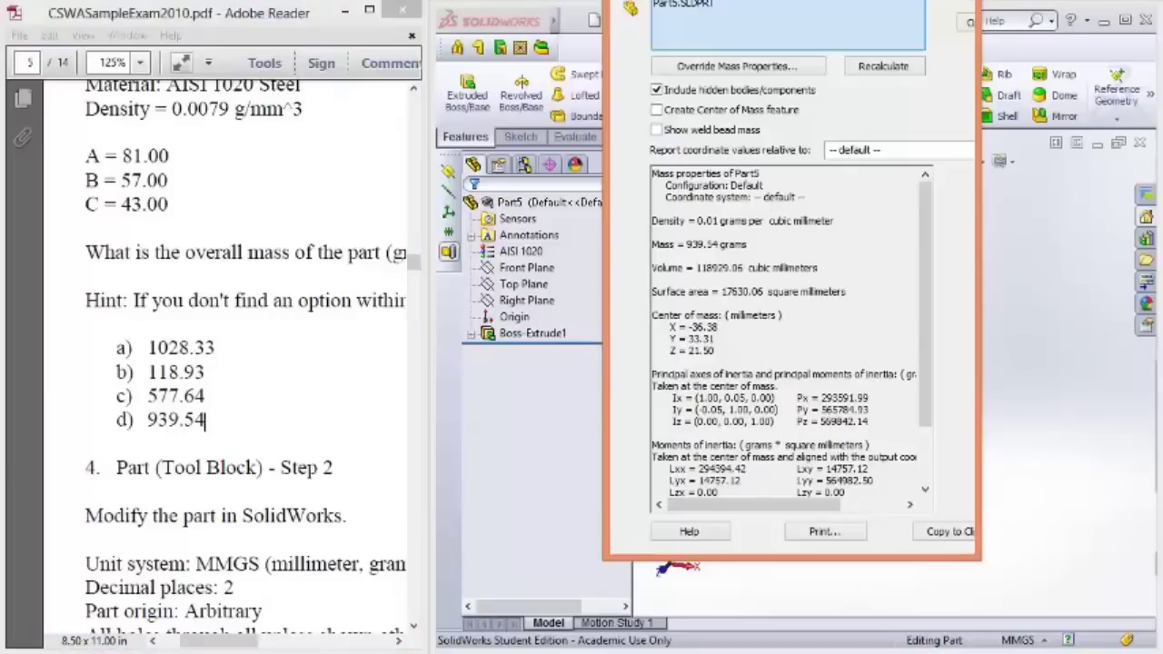